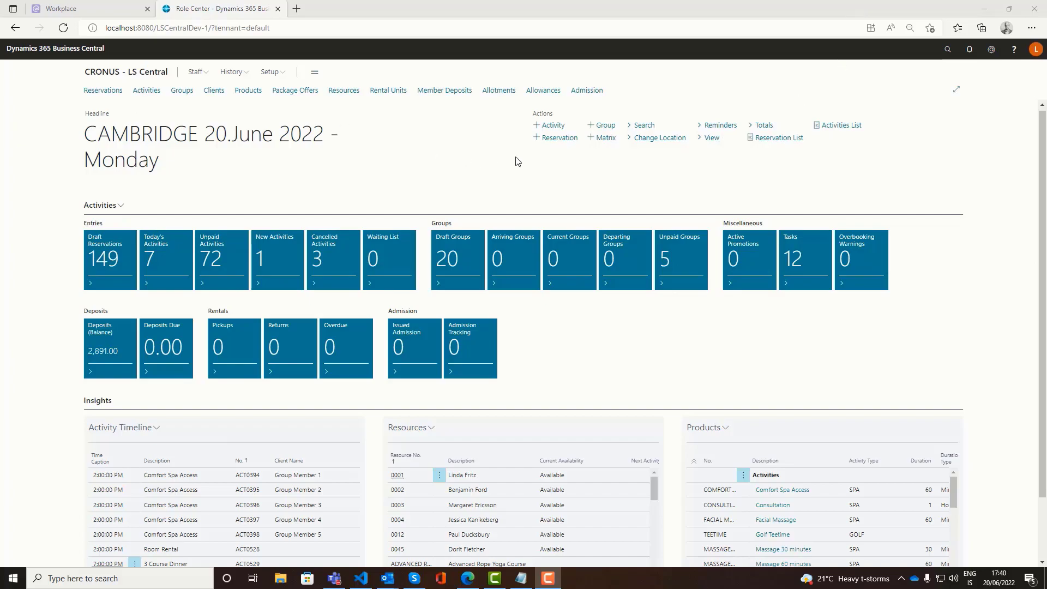
Create a new activity reservation of type EVENTS and name it The Big Meeting
click(558, 141)
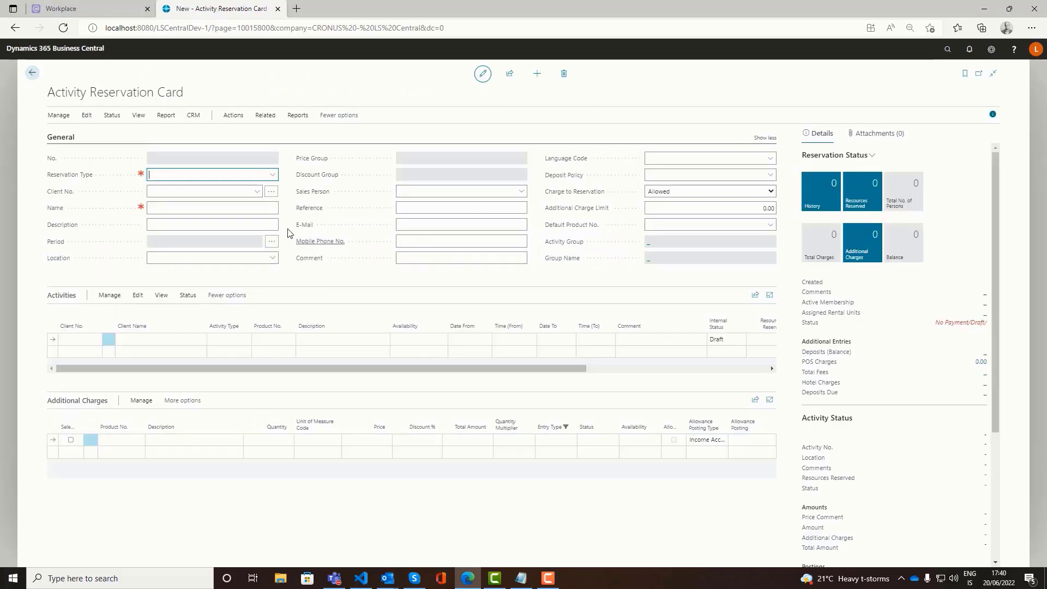
click(272, 176)
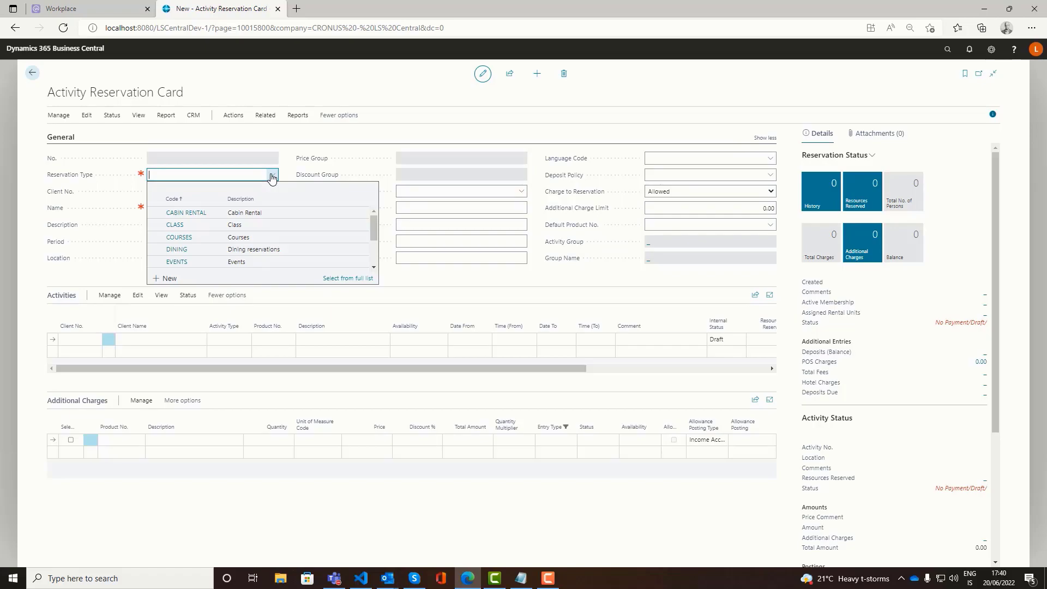
key(Down)
key(Down)
key(Down)
key(Down)
key(Down)
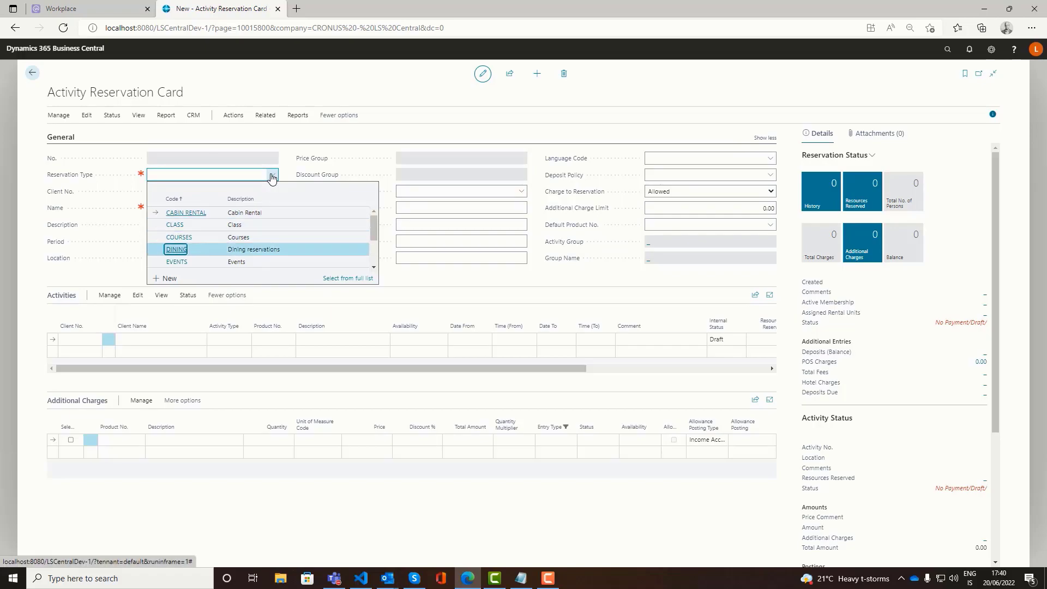
key(Return)
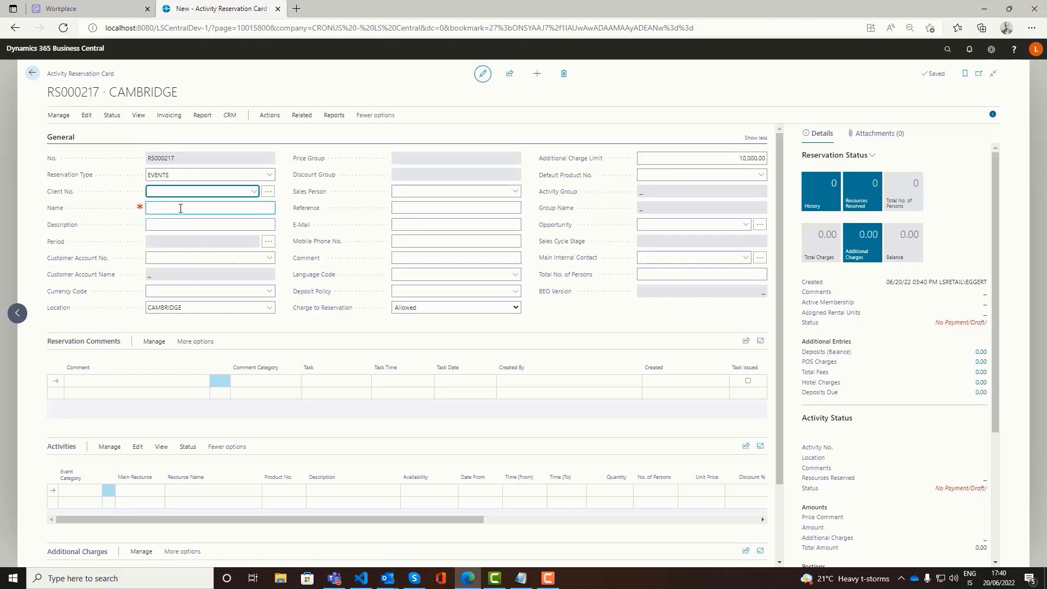
click(215, 212)
text(The Big Meeting)
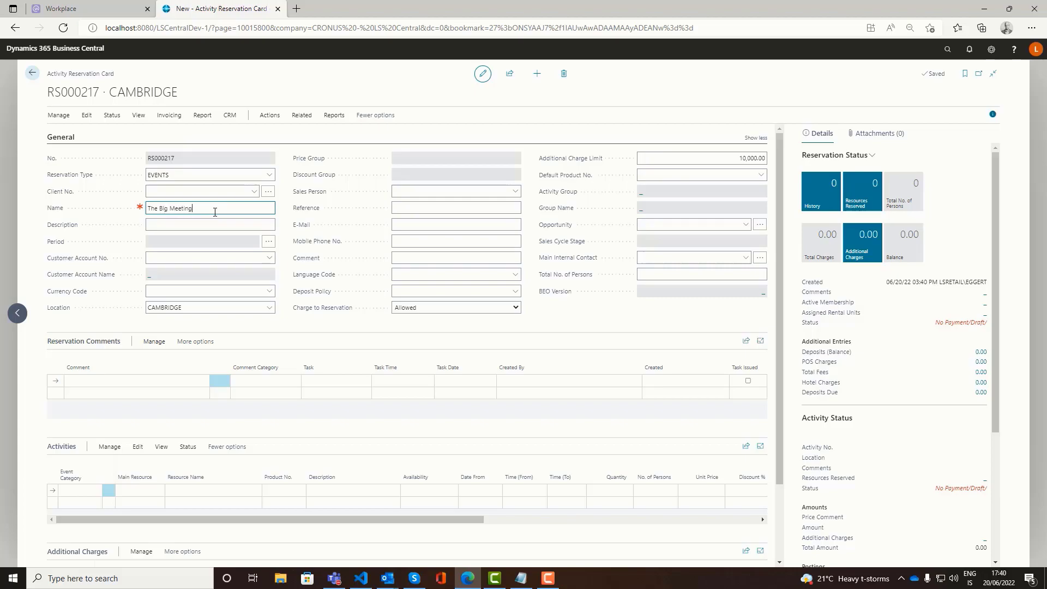
key(Tab)
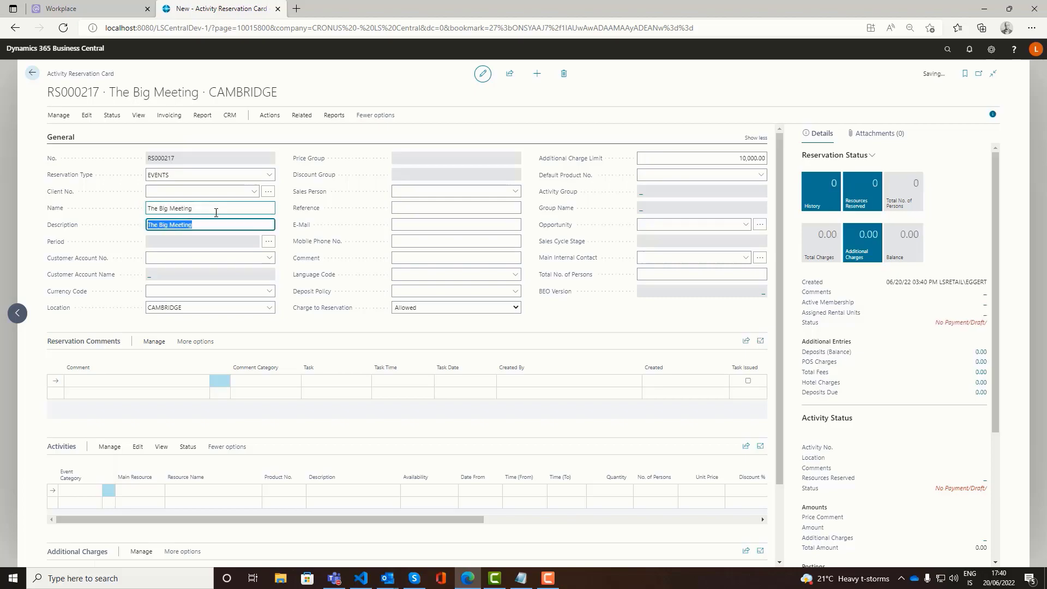
Set the start of the reservation period to 6/24/2022 at 10:00 AM
click(268, 241)
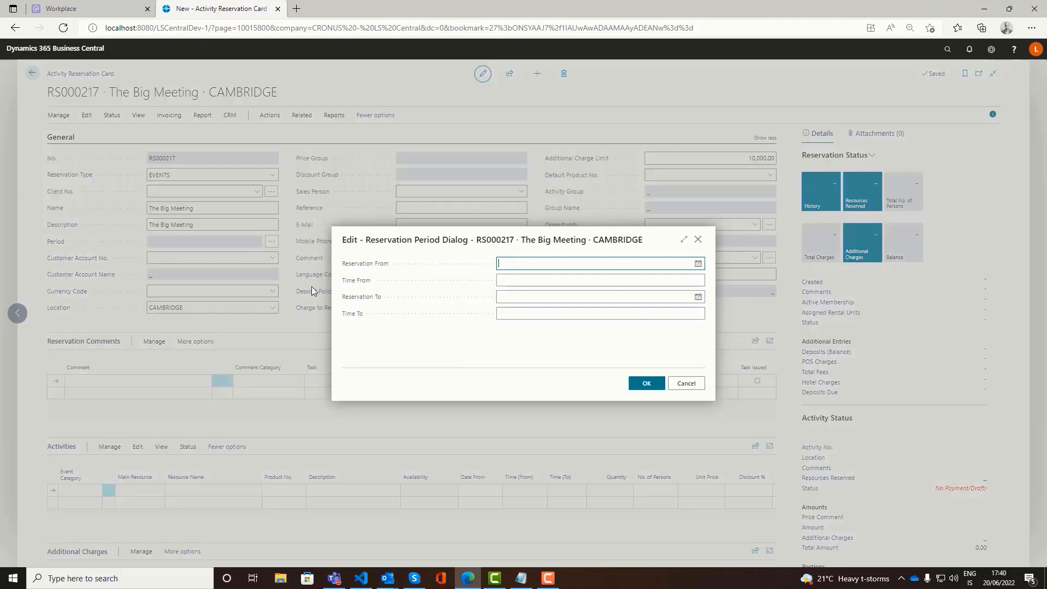
click(697, 264)
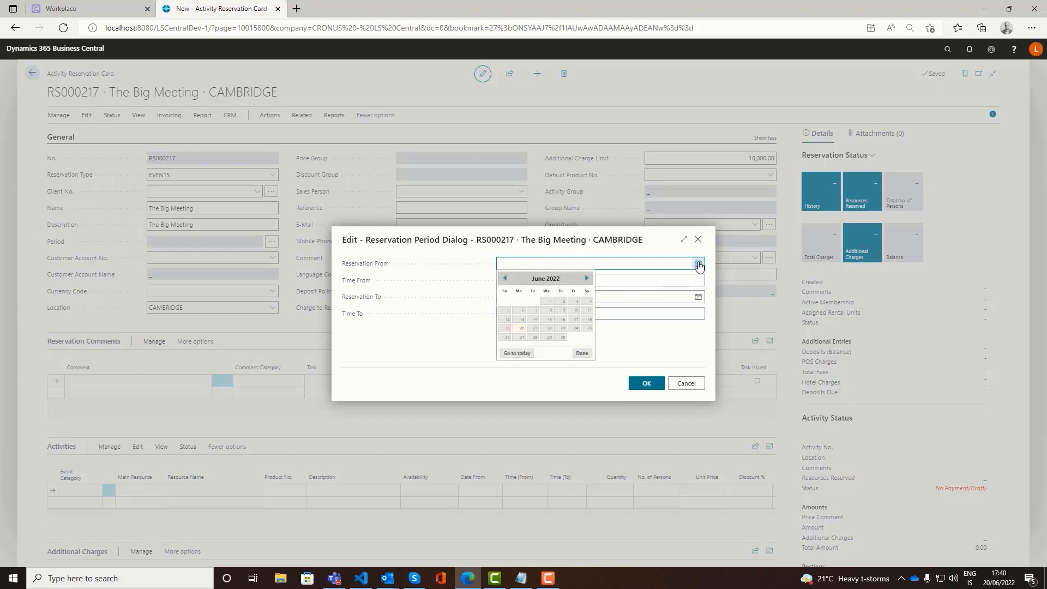
click(575, 327)
click(563, 280)
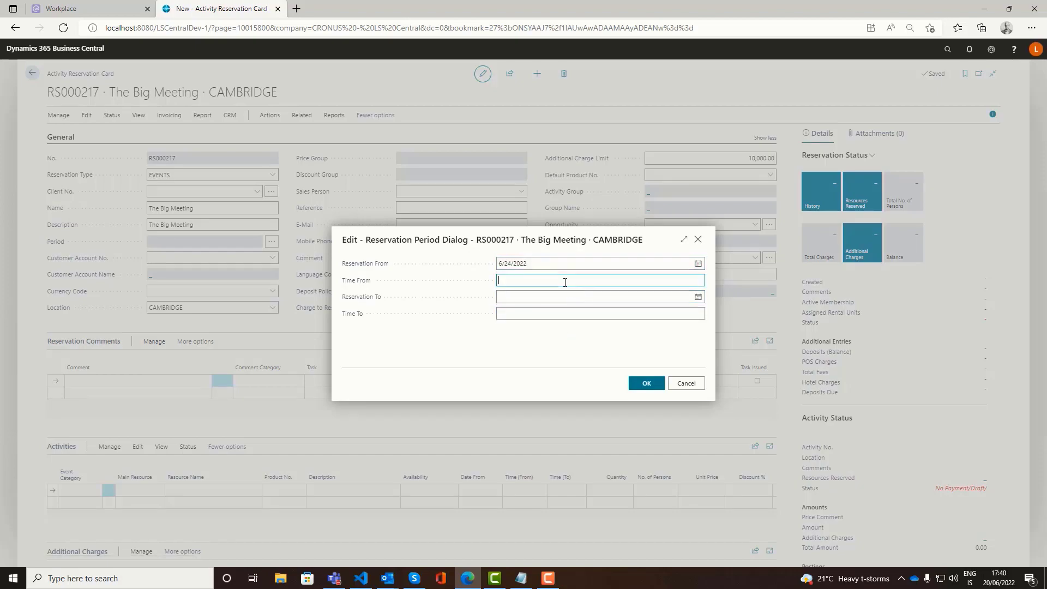
text(14)
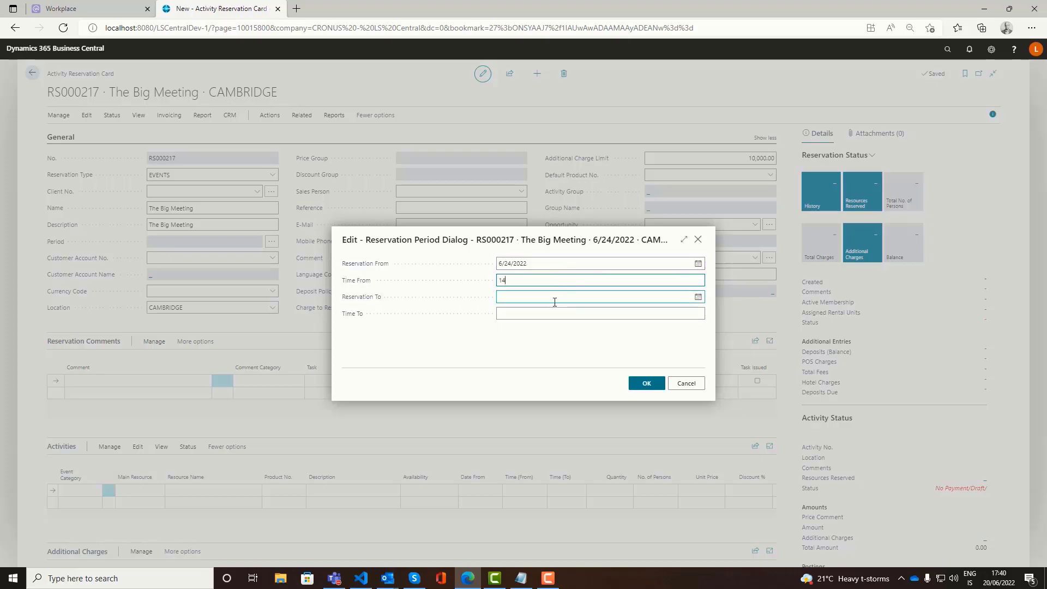
key(BackSpace)
key(BackSpace)
key(Tab)
key(shift+Tab)
text(10)
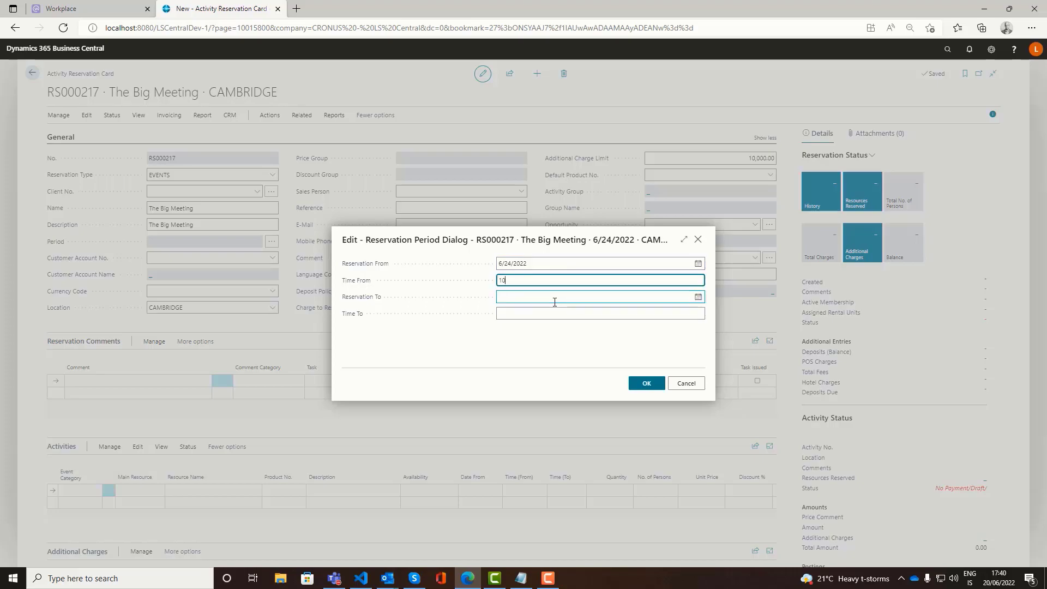
key(Tab)
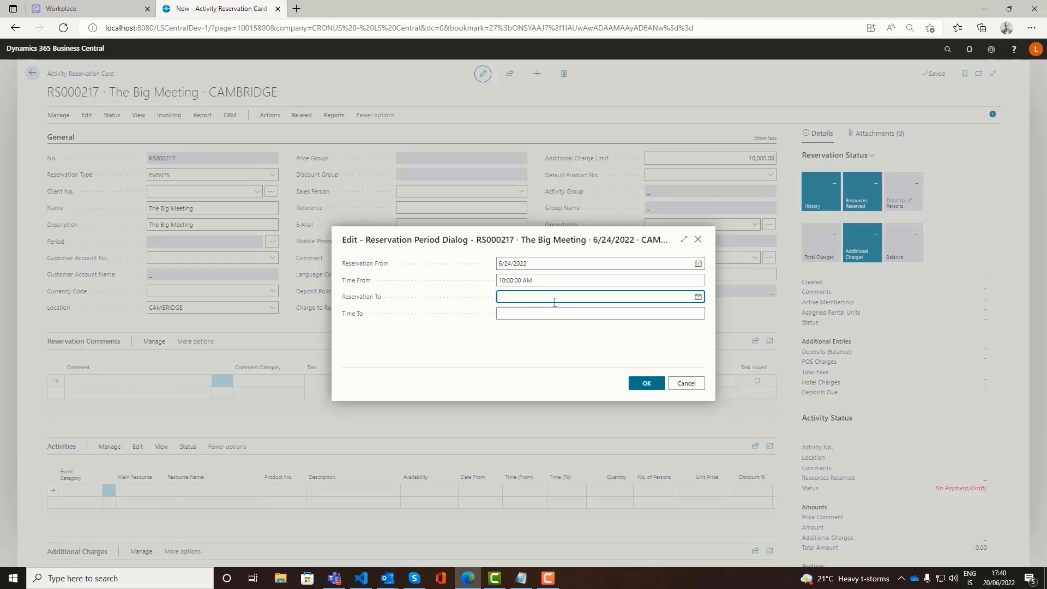
Set the end of the reservation period to 6/24/2022 at 11:00 PM and accept the period
text(24)
key(Tab)
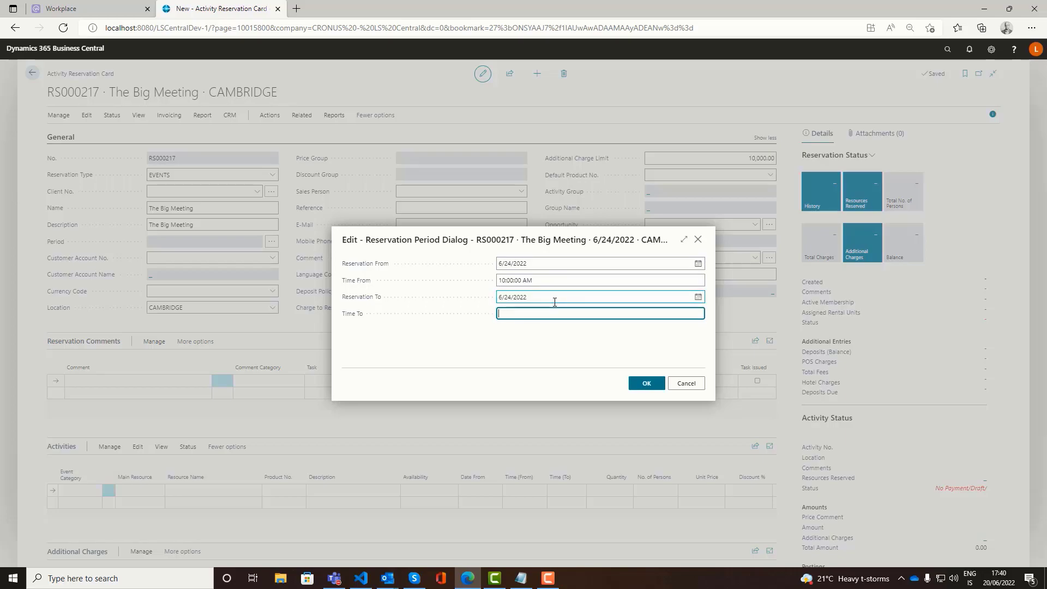
text(23)
key(Tab)
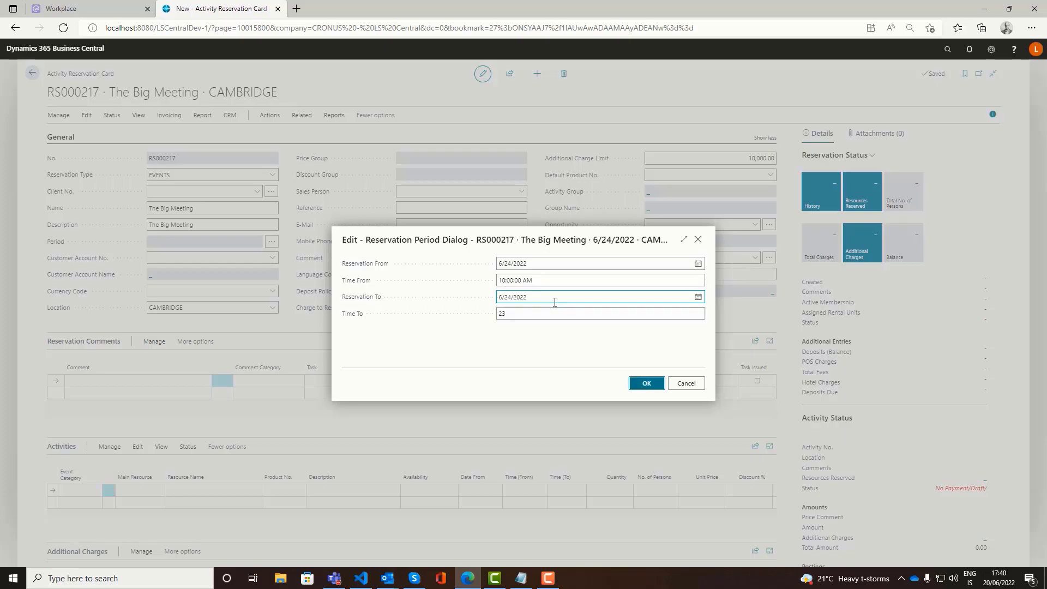
click(647, 384)
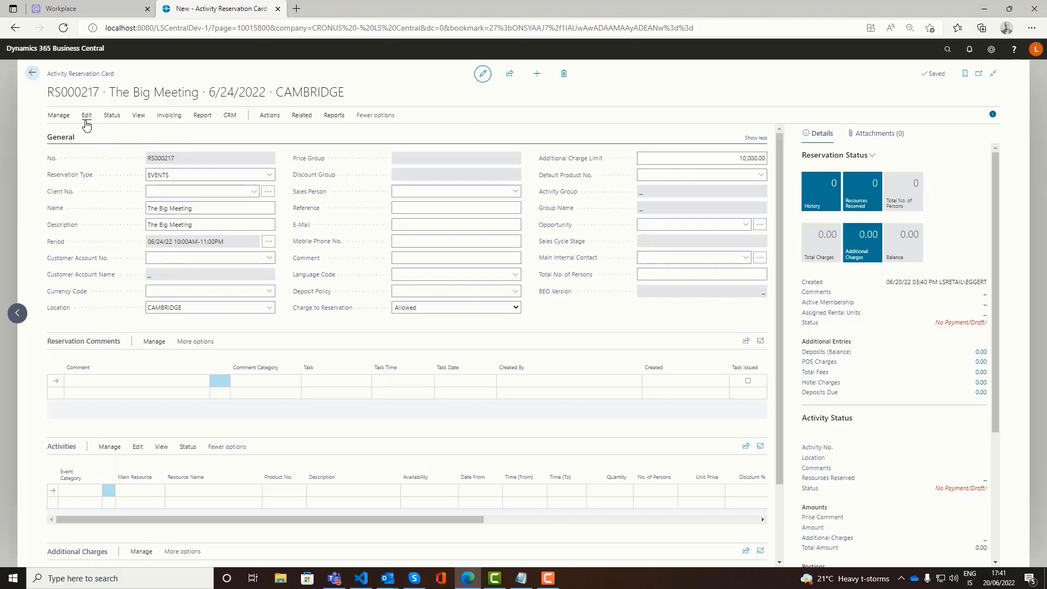
Copy the Mid Size Reservation into this reservation, filtering the source reservations by type TEMPLATE
click(59, 115)
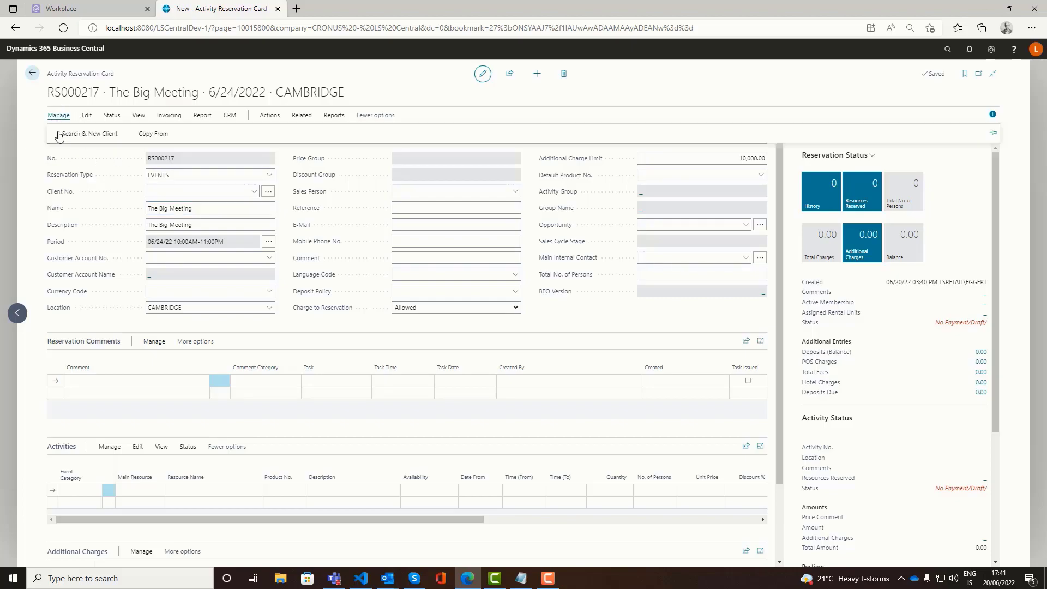
click(148, 135)
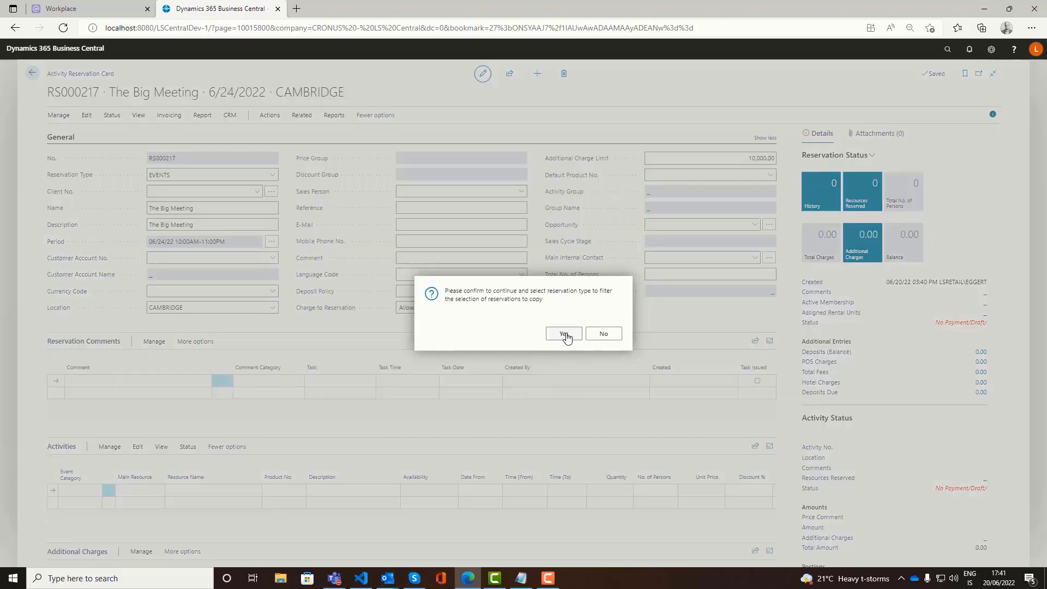
click(563, 333)
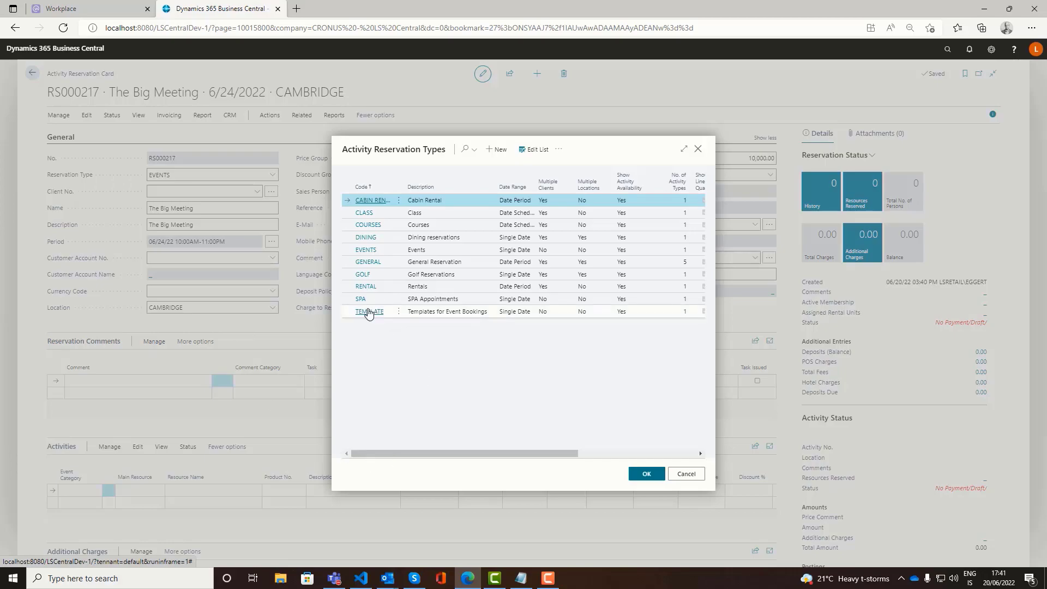
click(477, 316)
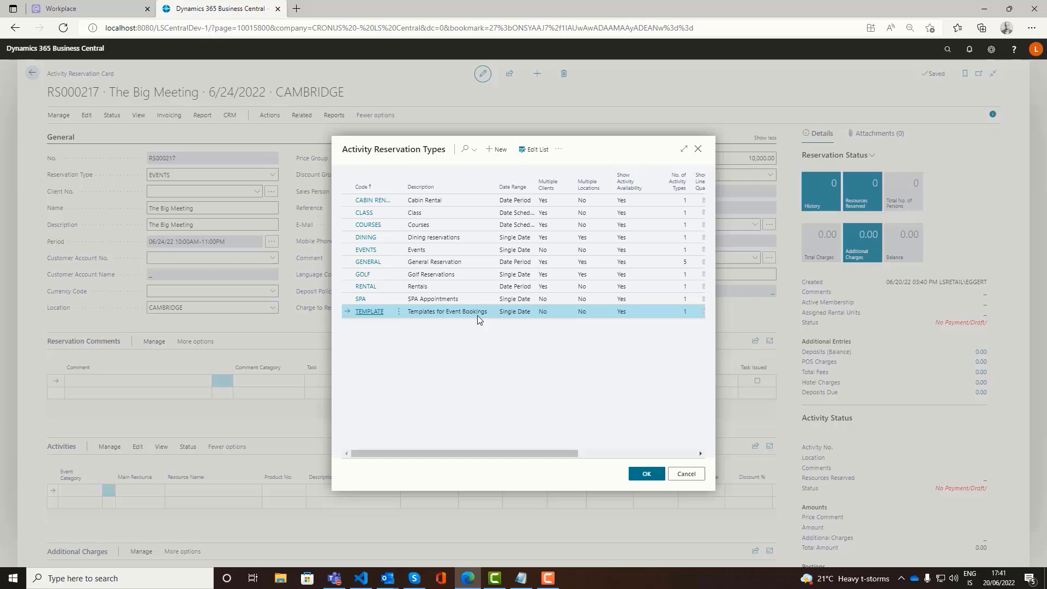
click(652, 476)
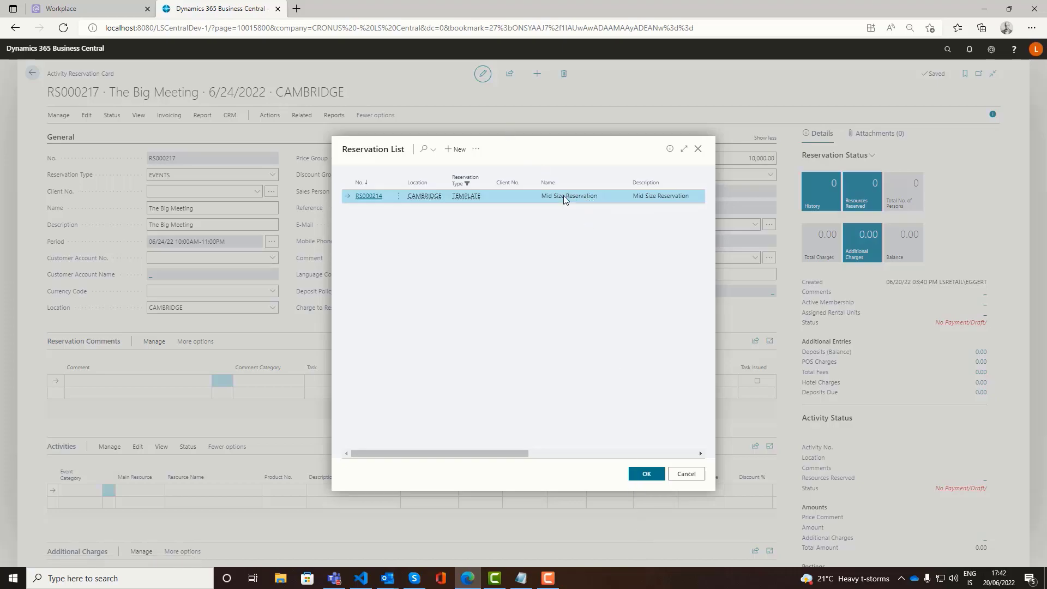
click(634, 473)
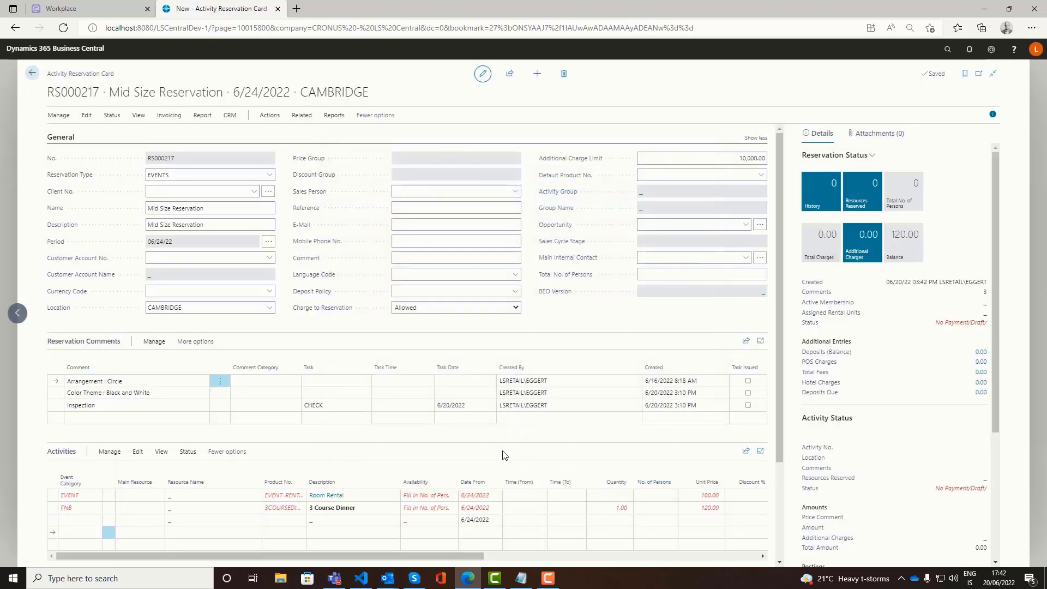
Review the copied reservation comments, activities, additional charges and task schedule on the reservation card
scroll(359, 409, down, 3)
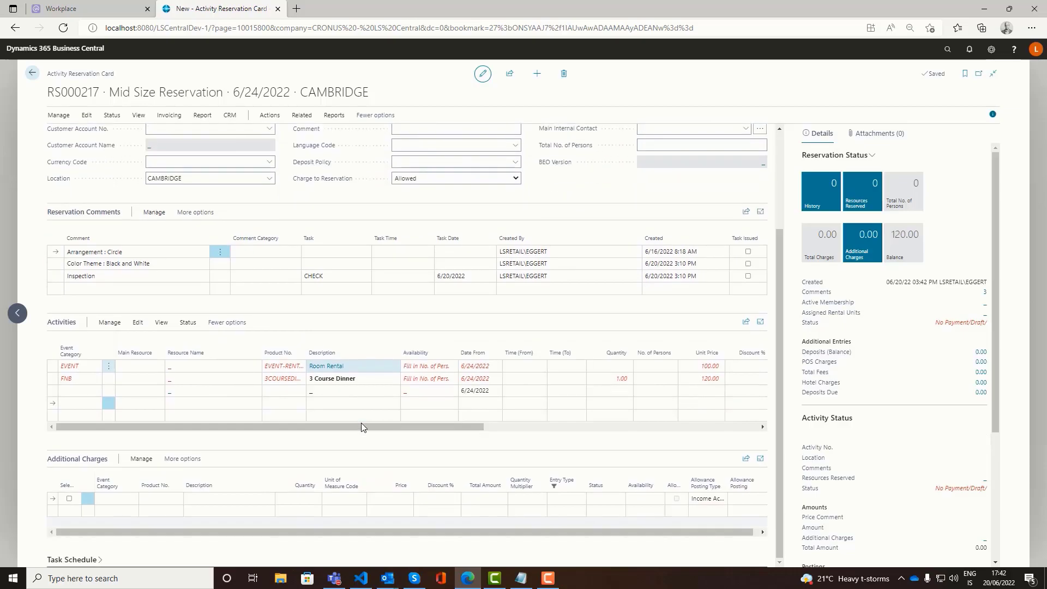
scroll(361, 423, up, 3)
click(327, 415)
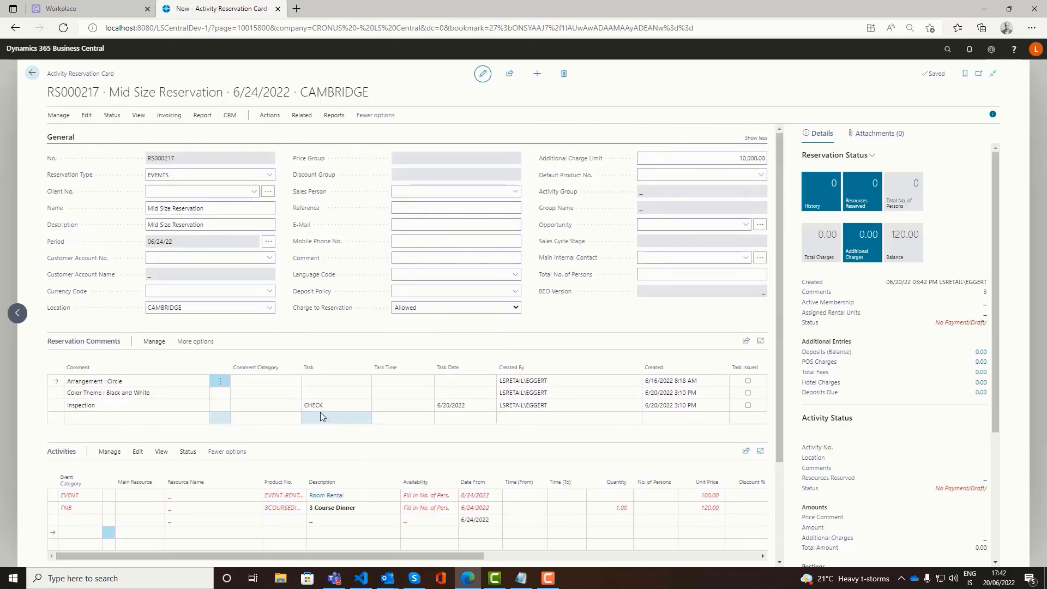
scroll(323, 415, down, 2)
click(306, 468)
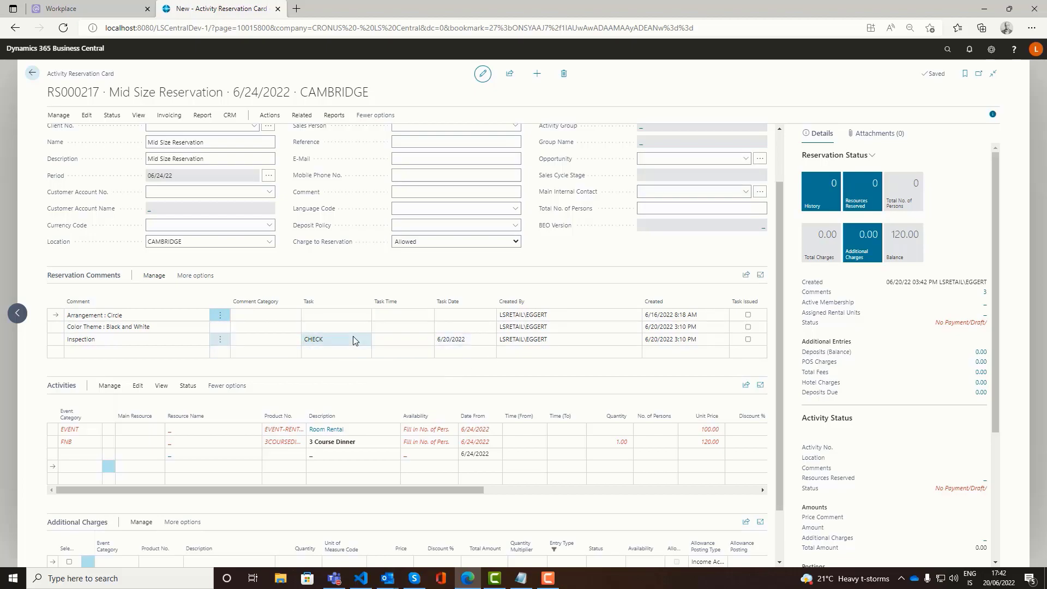
scroll(500, 361, down, 1)
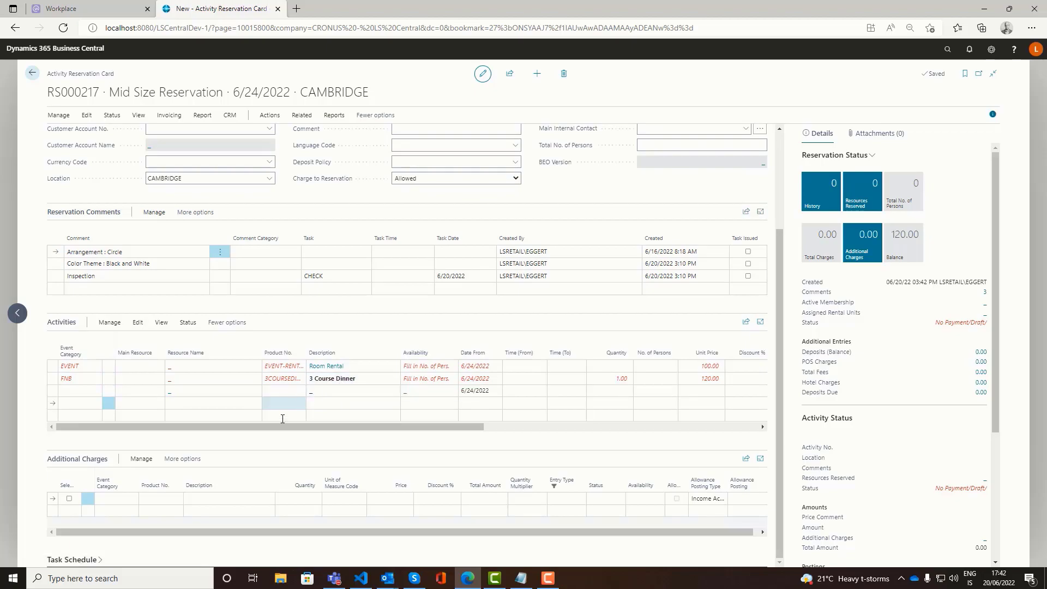
click(82, 559)
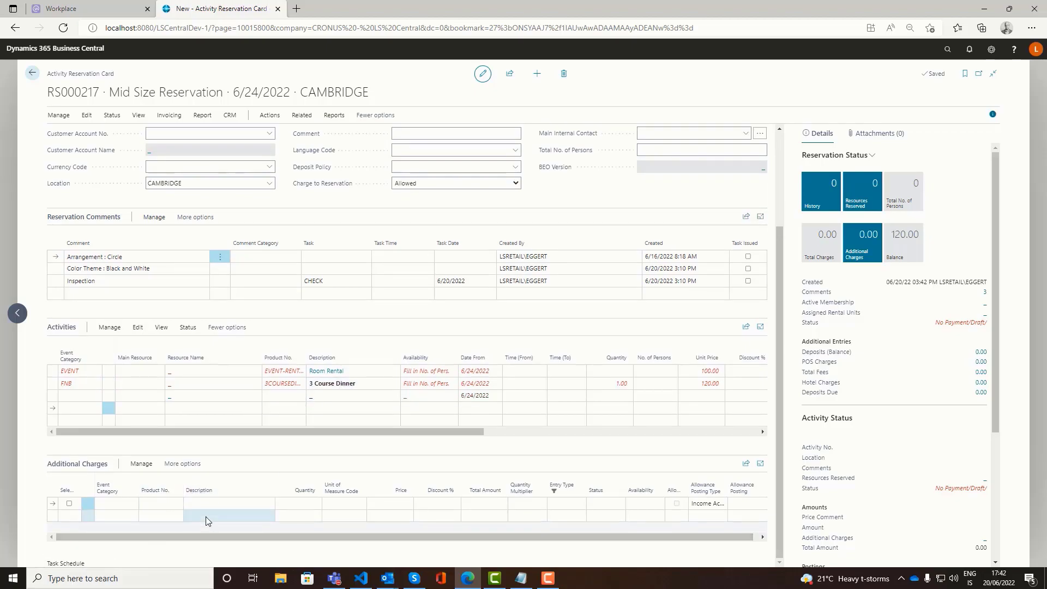
scroll(205, 516, down, 2)
scroll(351, 421, up, 5)
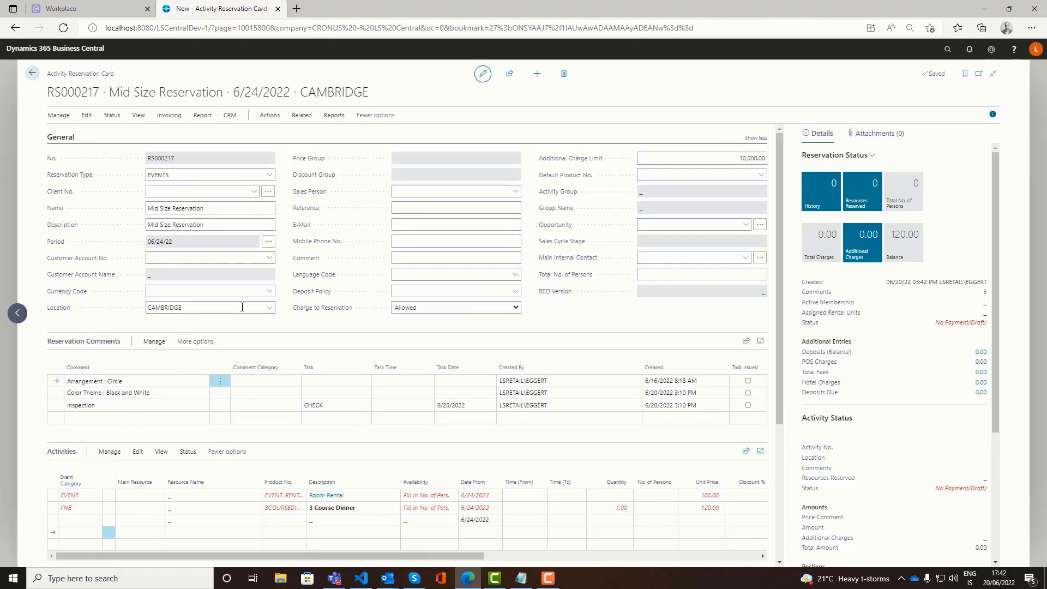
Assign The Outdoor company as the reservation's customer account
click(270, 262)
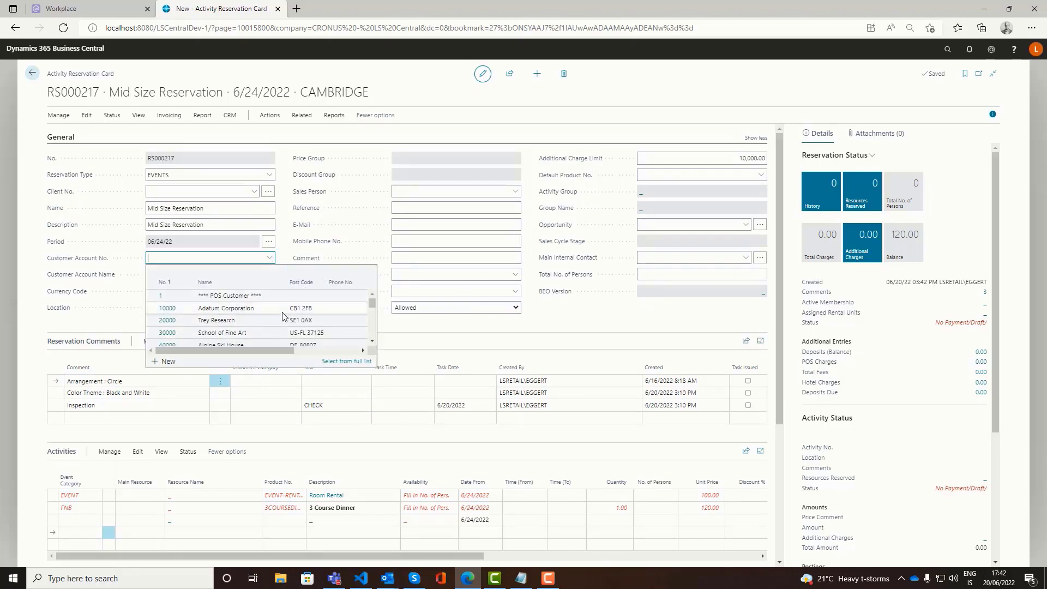
scroll(293, 327, down, 2)
scroll(294, 327, down, 5)
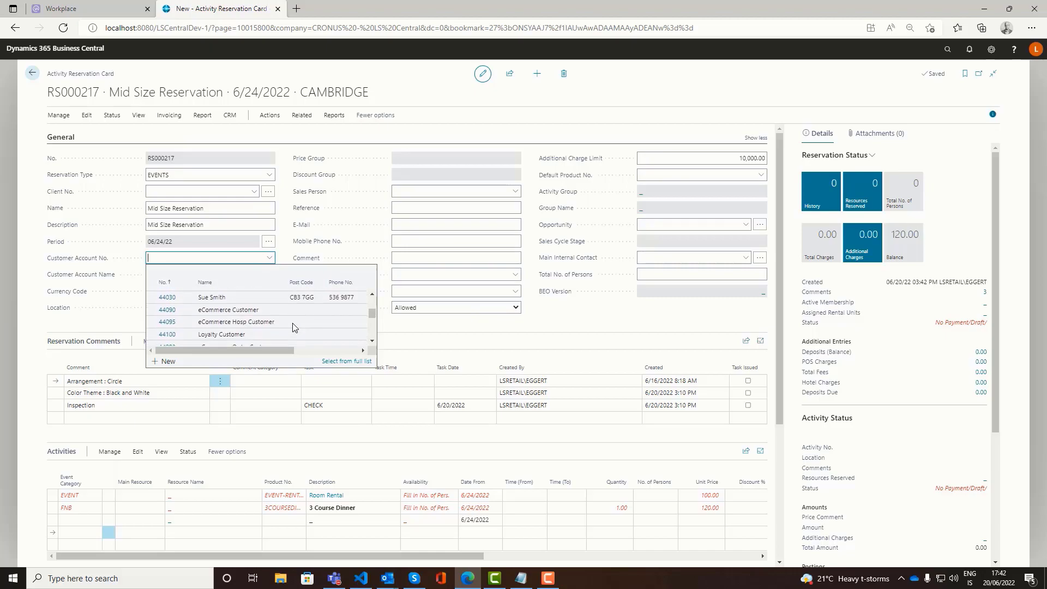
scroll(293, 326, down, 4)
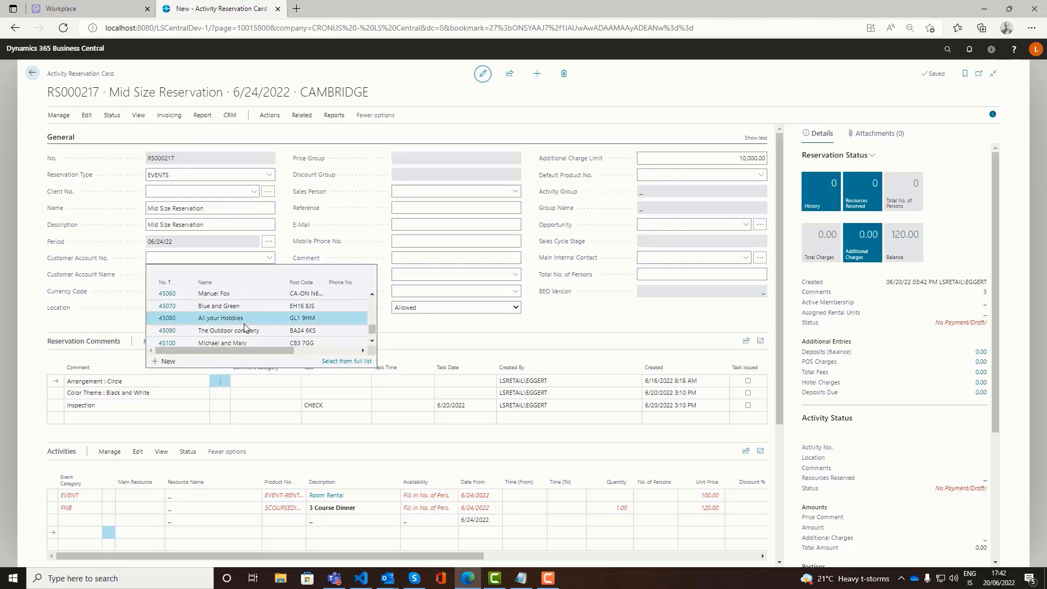
click(229, 318)
click(265, 258)
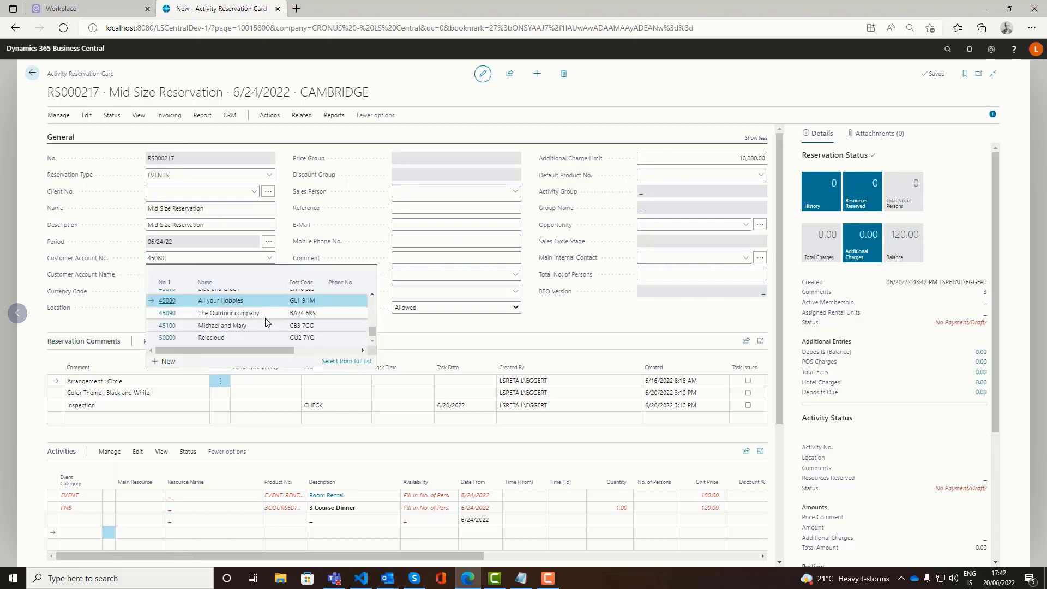
click(224, 313)
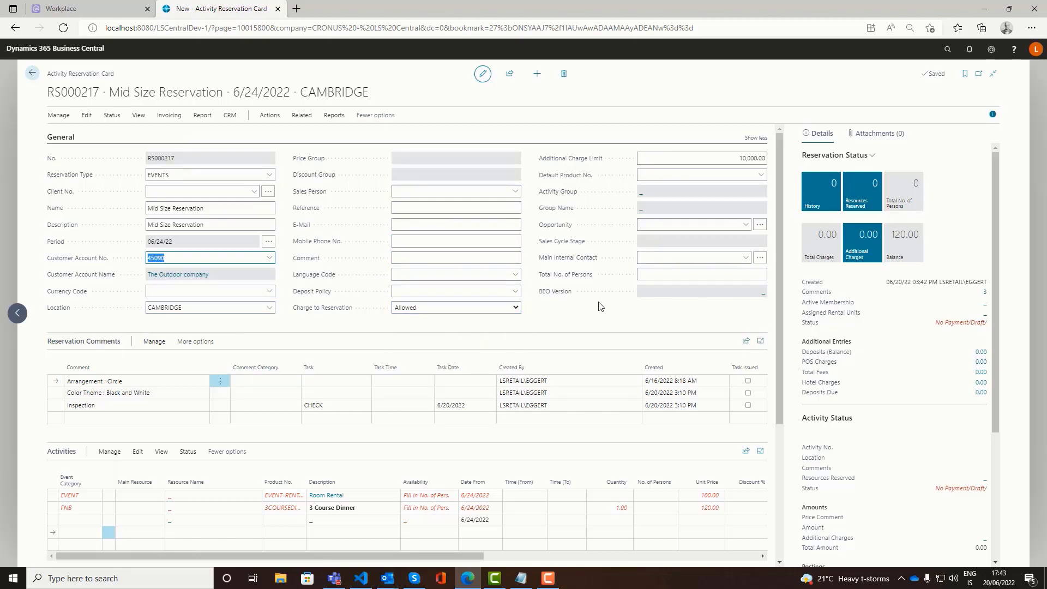
Set the main internal contact to the person listed directly above Fabrikam, Inc. in the contact list
click(744, 258)
scroll(730, 311, down, 3)
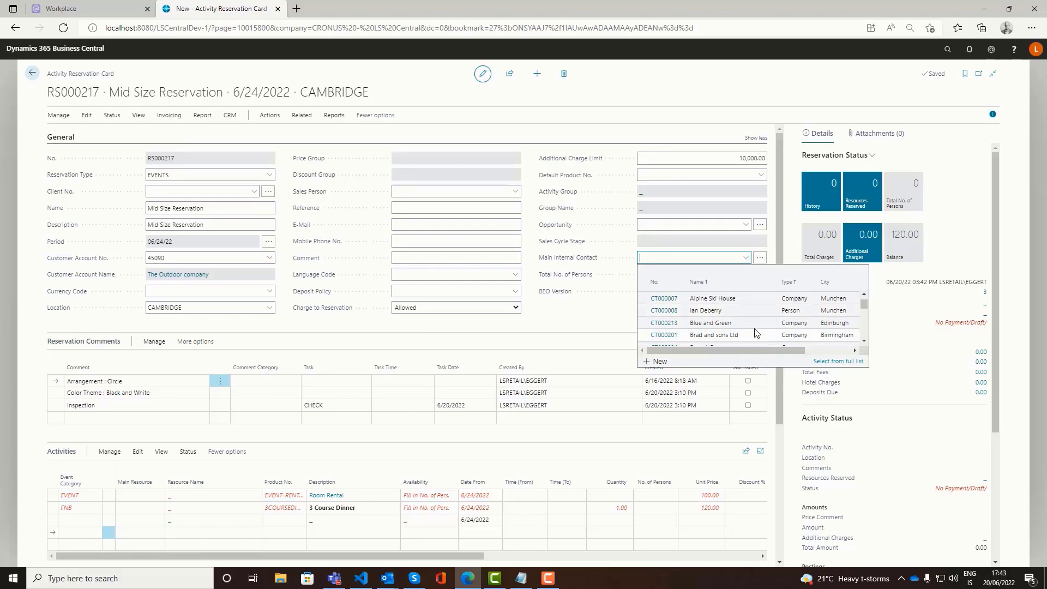
scroll(749, 337, down, 2)
scroll(742, 338, down, 1)
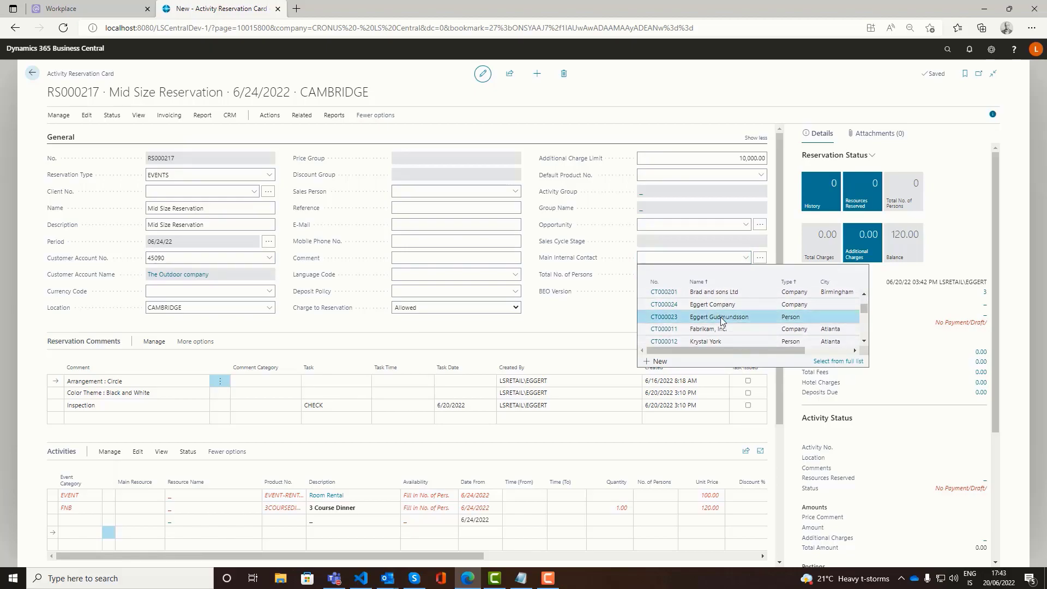
click(721, 317)
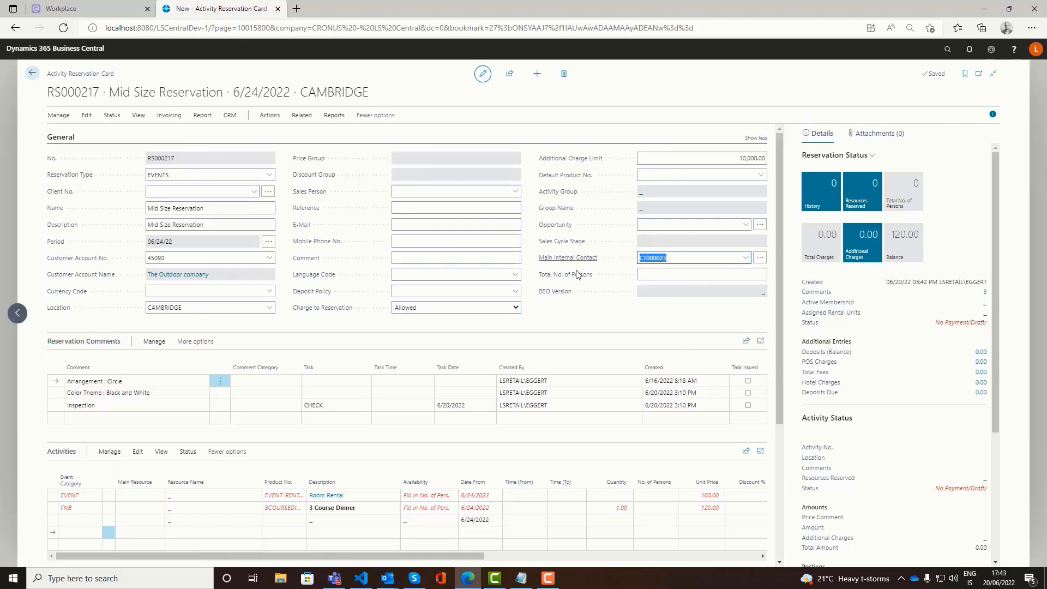
Set the reservation's total number of persons to 20 and assign the sales person with code BF
click(699, 274)
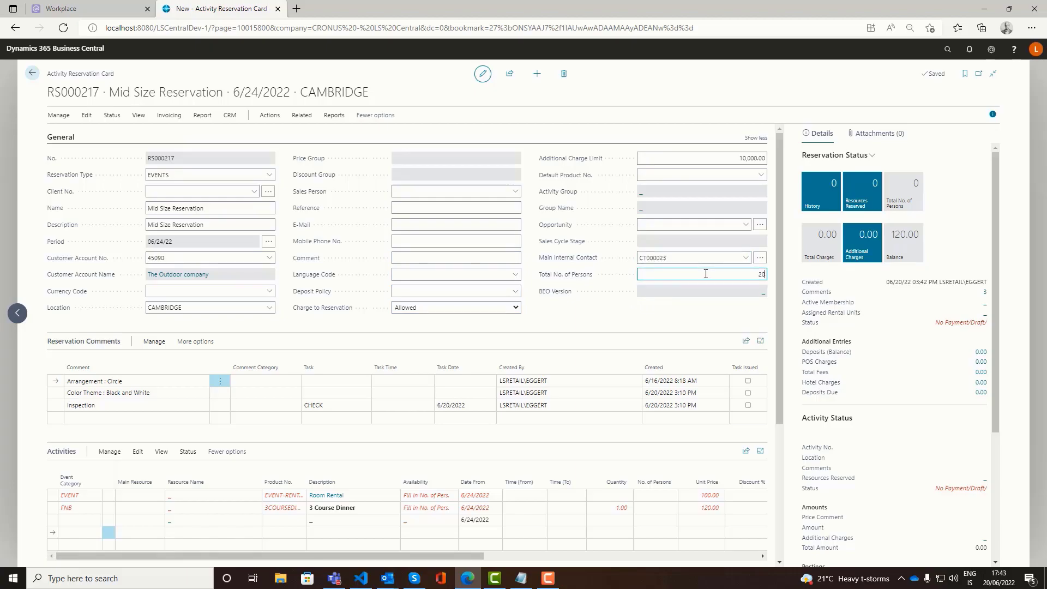
text(20)
key(Tab)
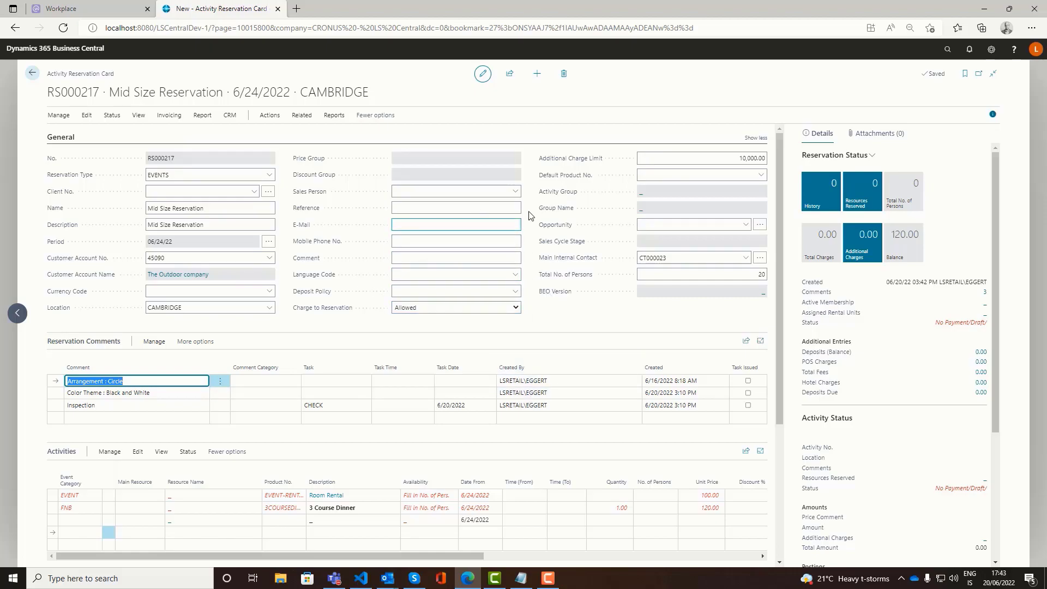
click(514, 191)
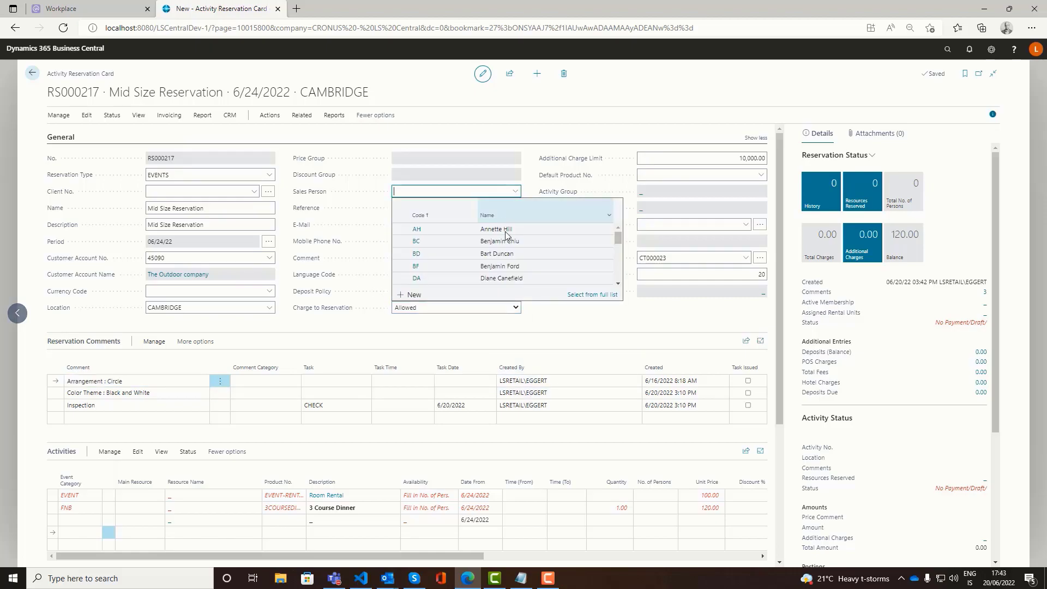
click(498, 265)
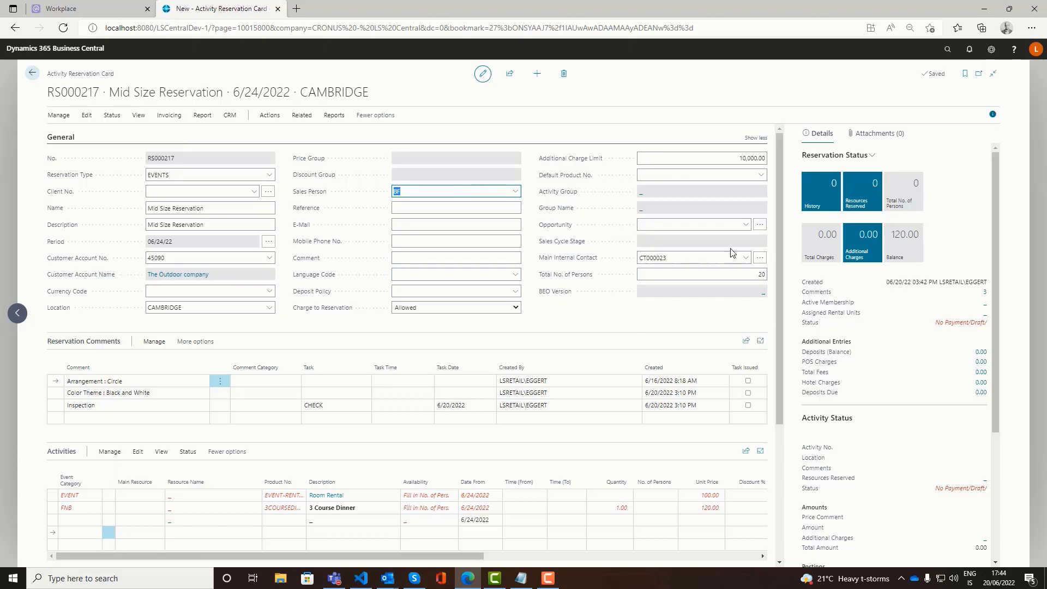
Create a sales opportunity for the reservation, close its card and display the available CRM actions
click(760, 225)
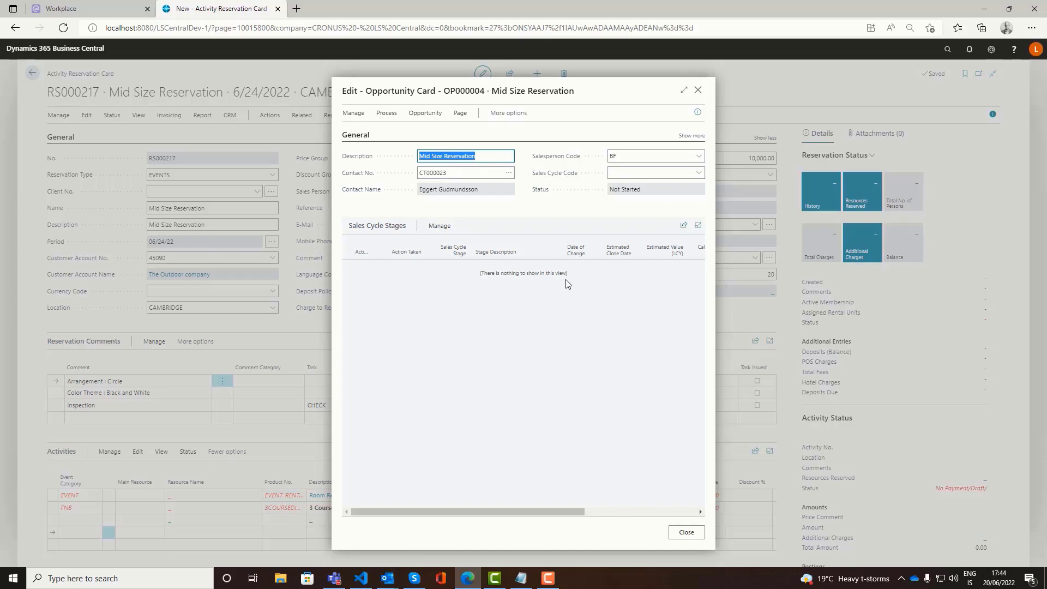
click(688, 534)
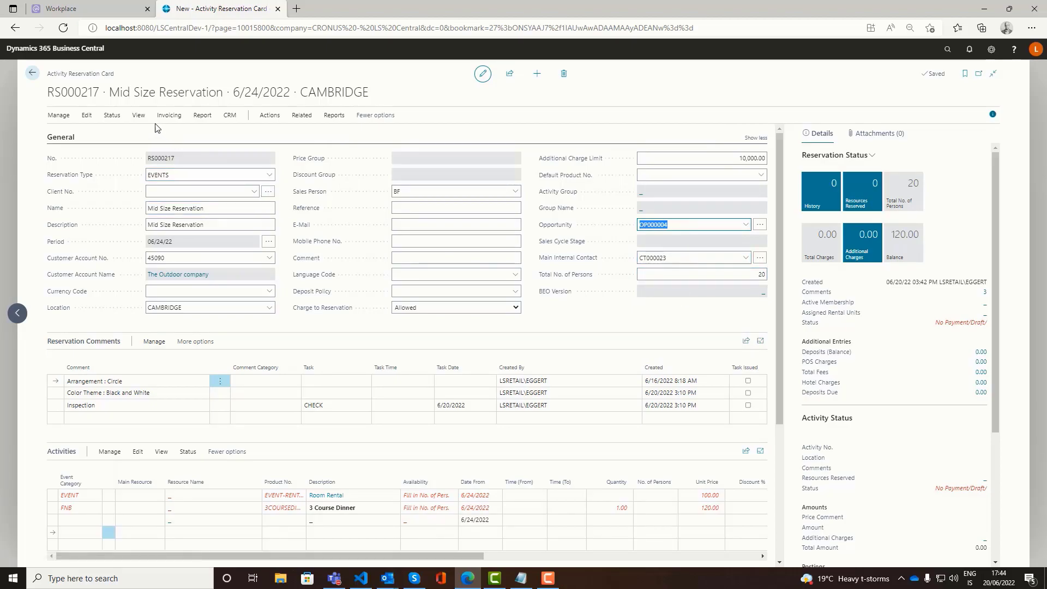
click(231, 118)
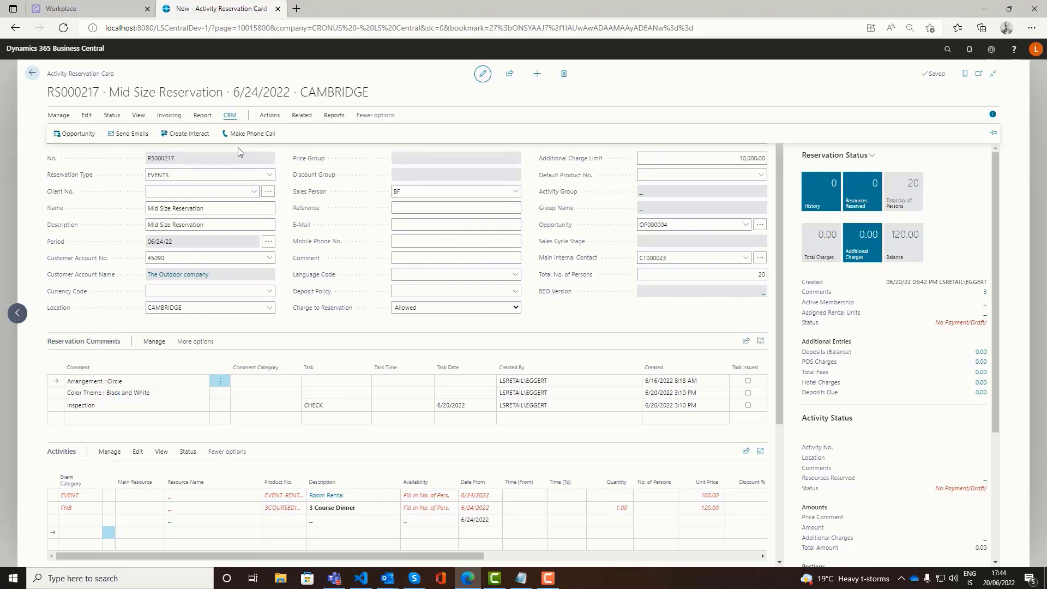
Set the Room Rental activity's start time to 10:00:00 AM and its quantity to 4
scroll(240, 149, down, 1)
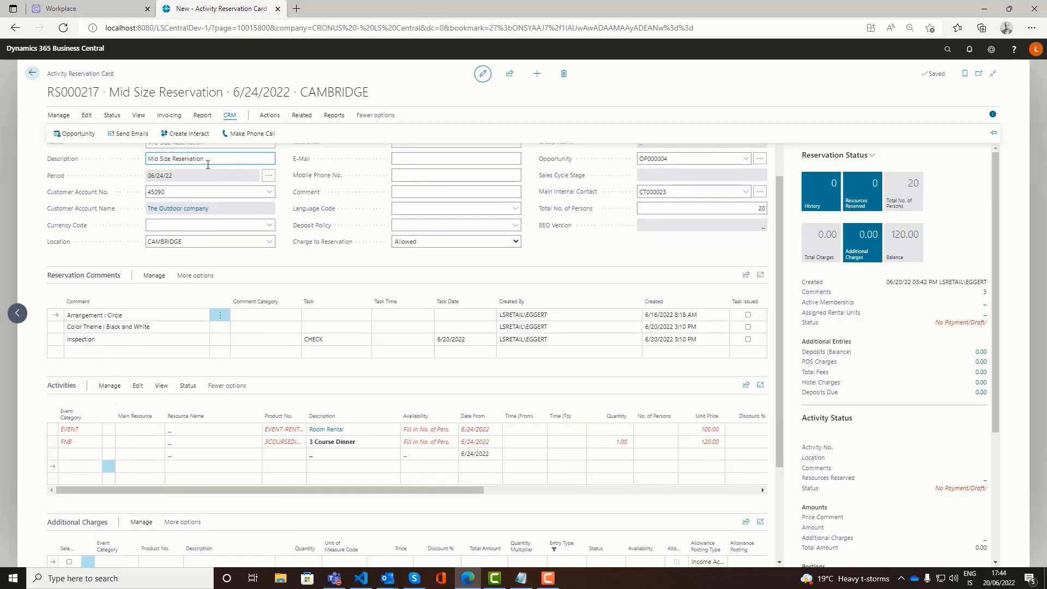
scroll(392, 236, up, 1)
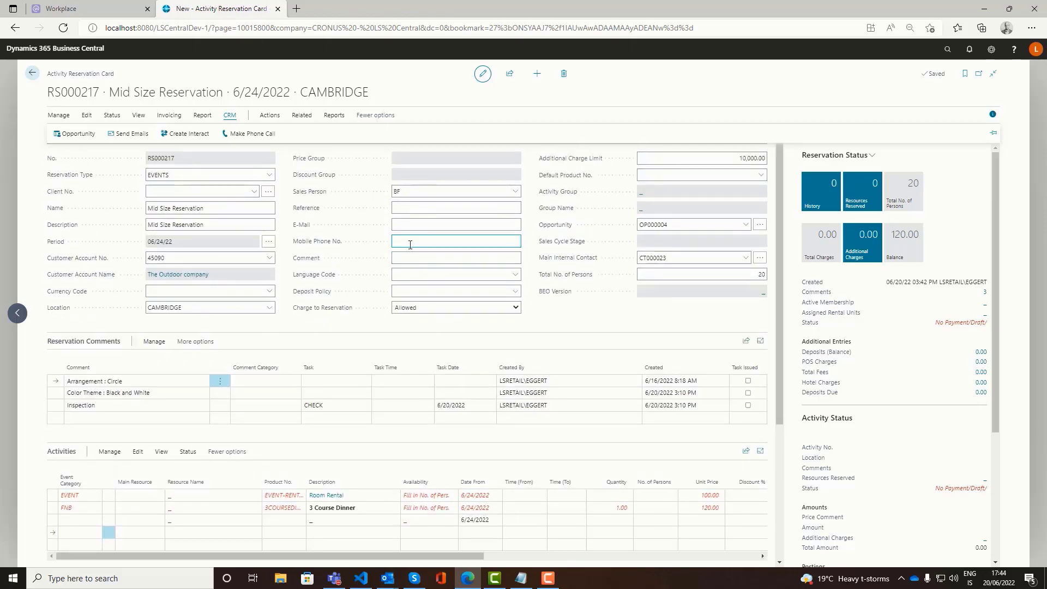
scroll(409, 239, down, 1)
scroll(428, 292, up, 1)
scroll(327, 332, down, 2)
scroll(285, 299, up, 1)
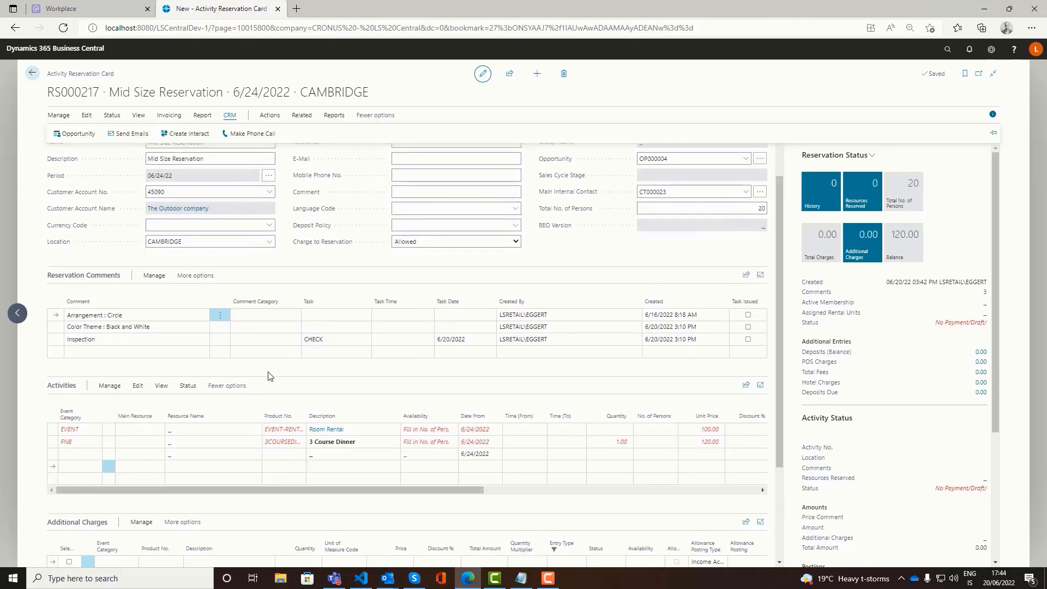
scroll(268, 376, down, 1)
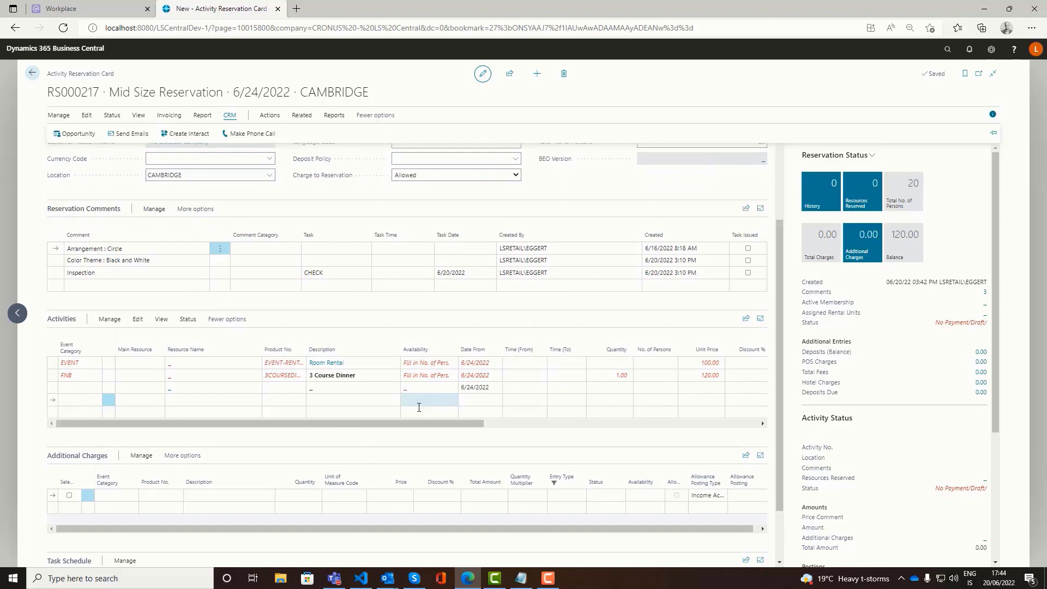
click(536, 365)
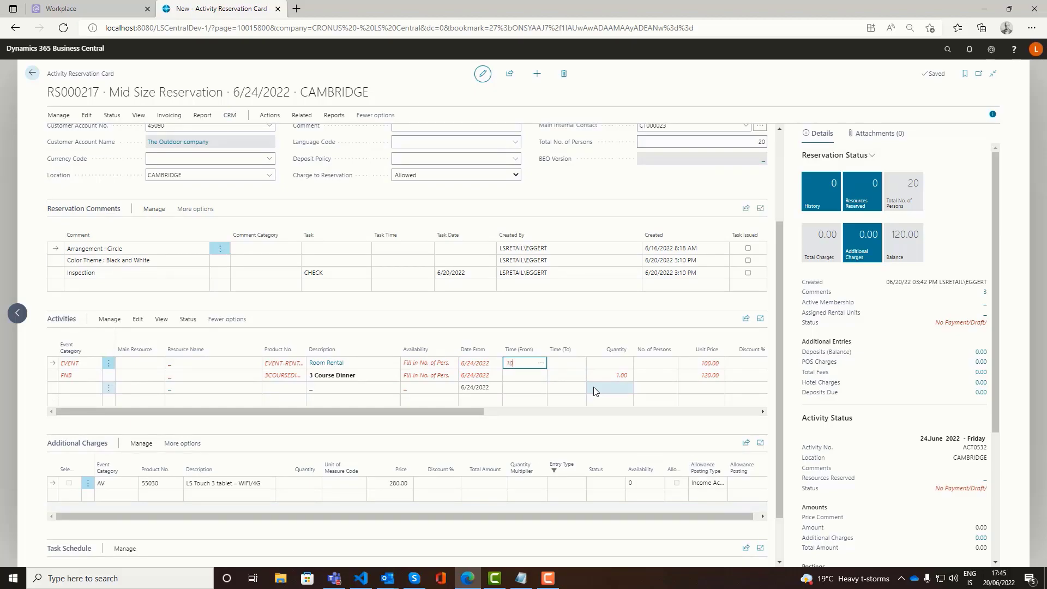
text(10)
key(Tab)
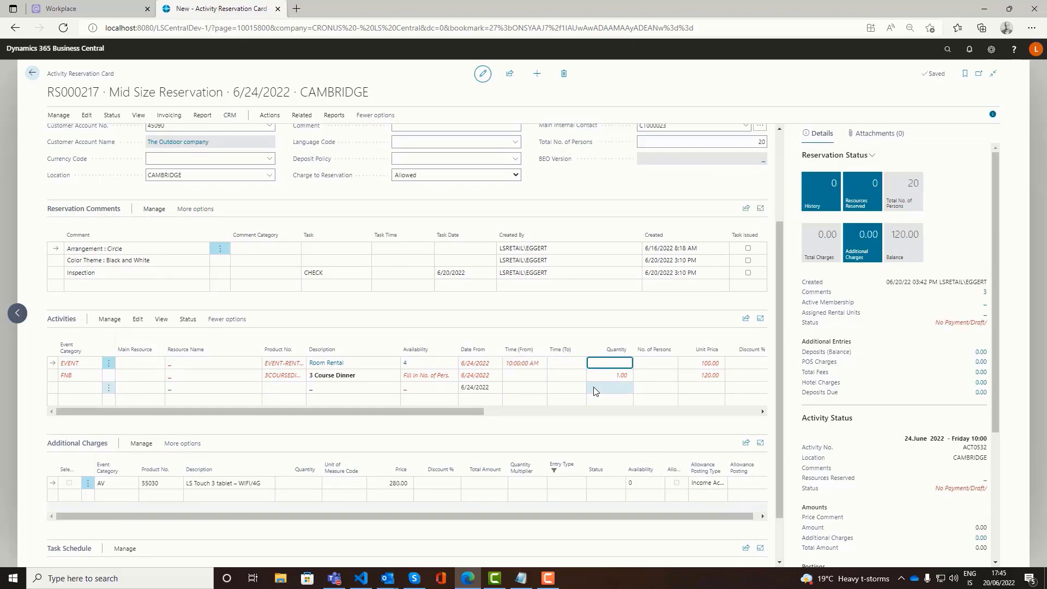
text(4)
key(Tab)
key(shift+Tab)
key(shift+Tab)
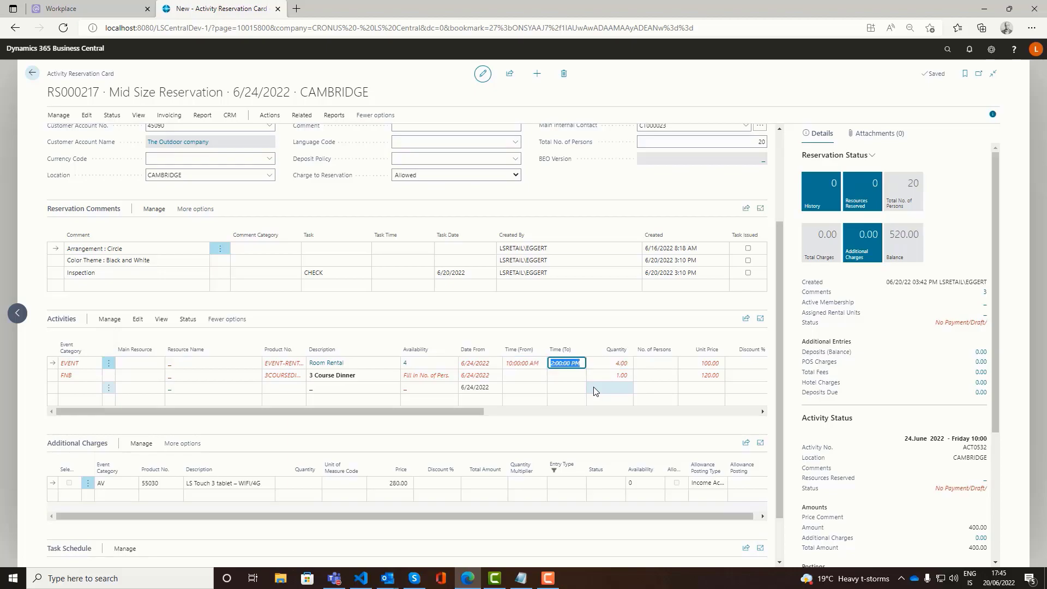
Set the 3 Course Dinner activity's start time to 6:00:00 PM
key(Down)
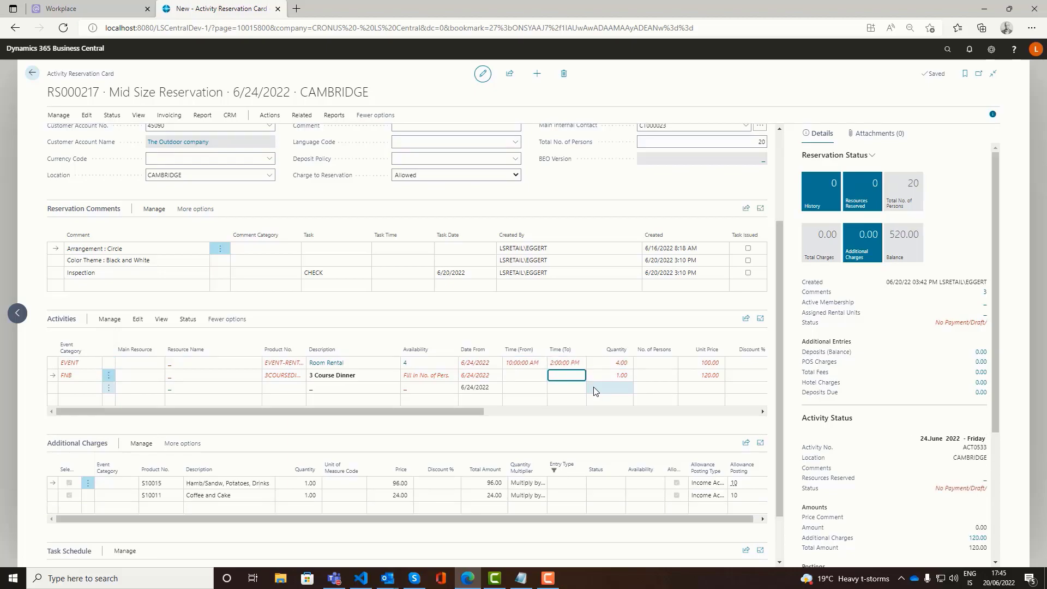
key(shift+Tab)
key(Tab)
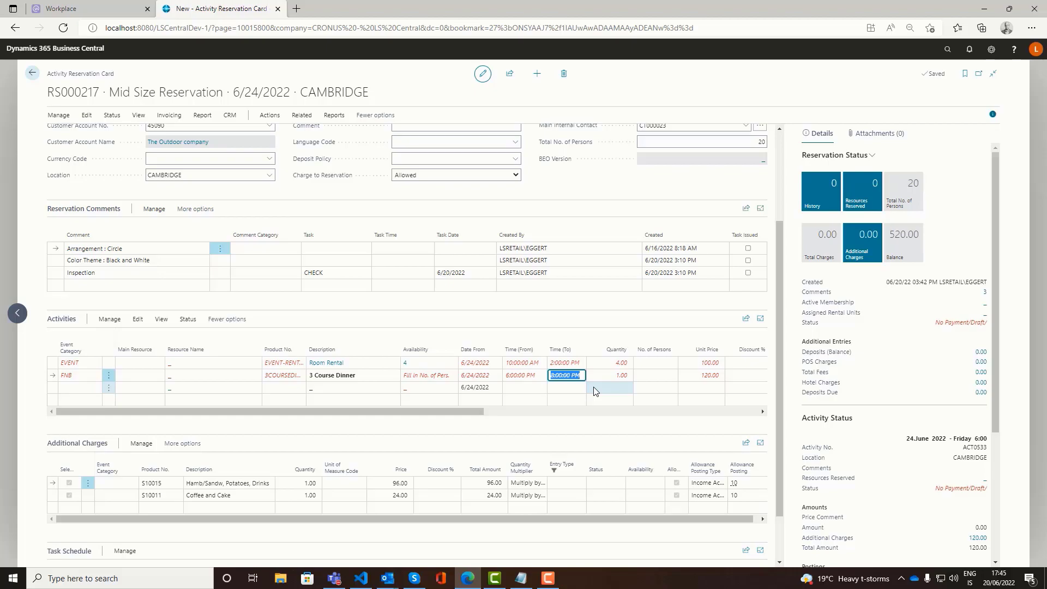
key(Tab)
key(Tab)
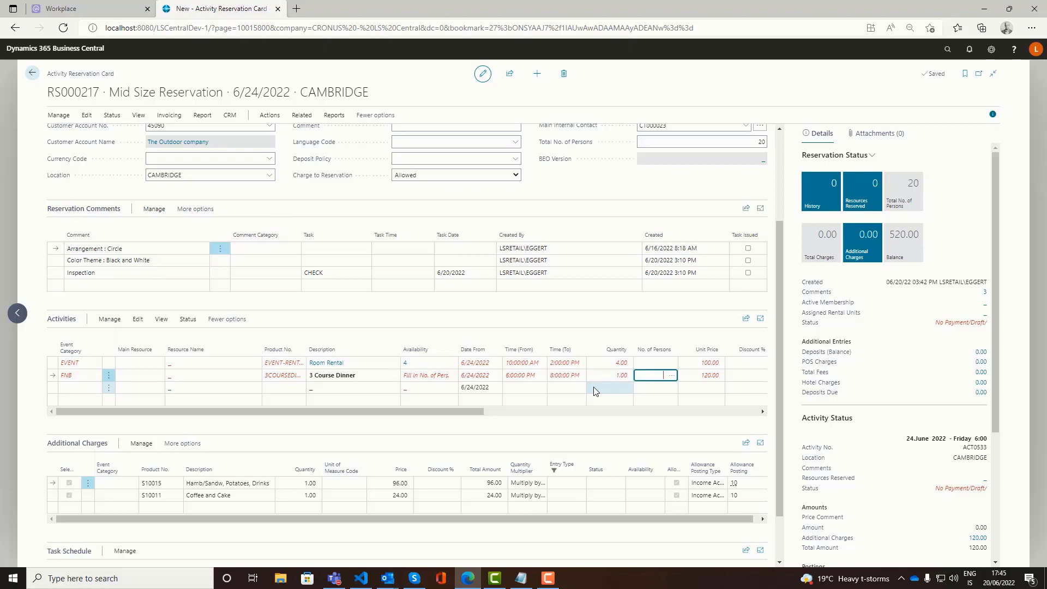
Set the 3 Course Dinner to a quantity of 20 and 20 persons, and the Room Rental to 20 persons
key(shift+Tab)
text(20)
key(Tab)
key(Up)
text(20)
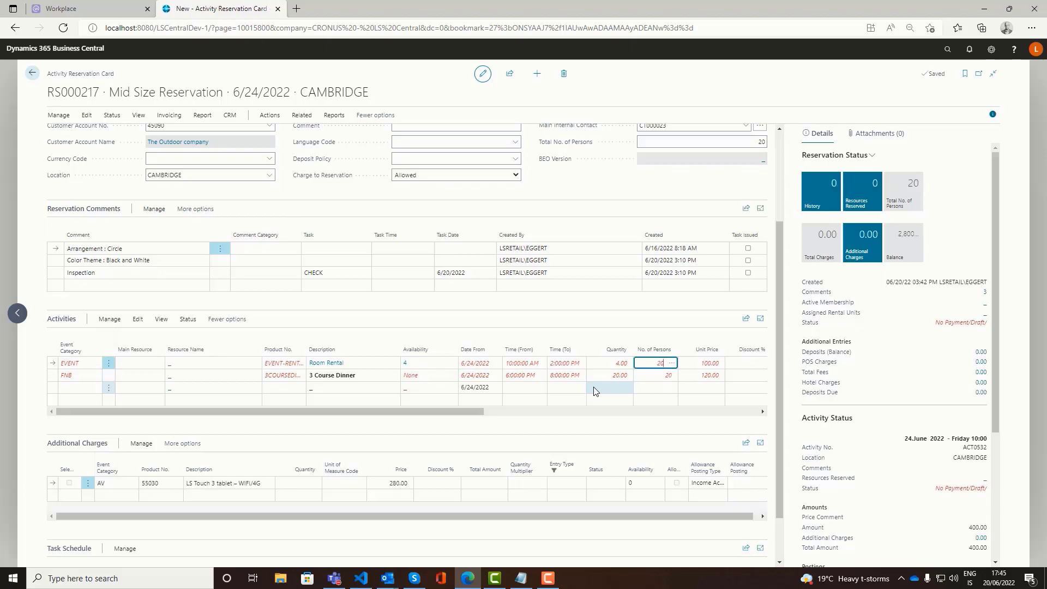
key(Down)
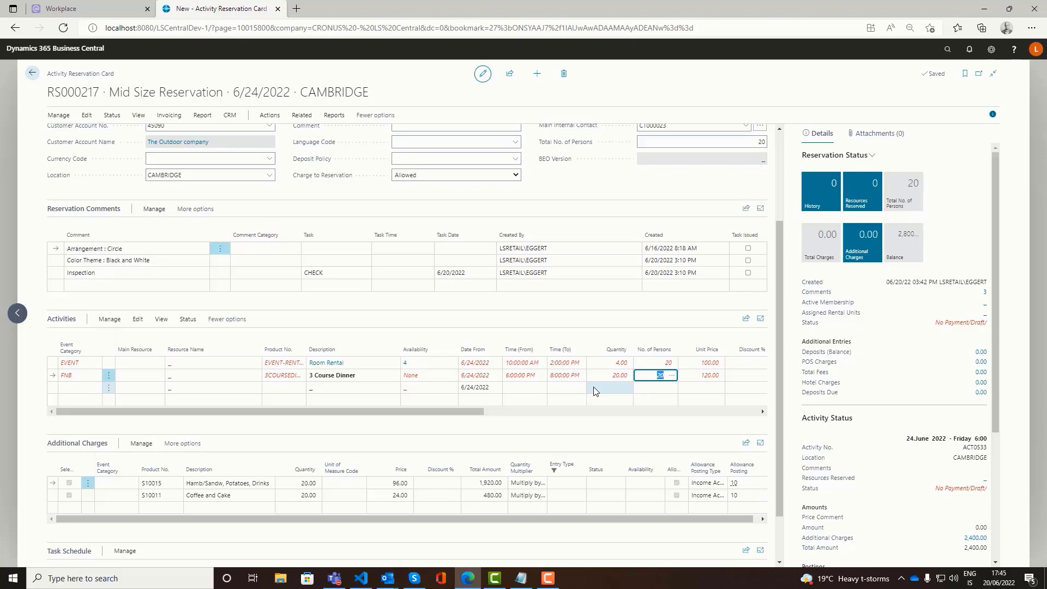
key(Left)
key(Left)
key(Left)
key(Left)
key(Left)
key(Left)
key(Up)
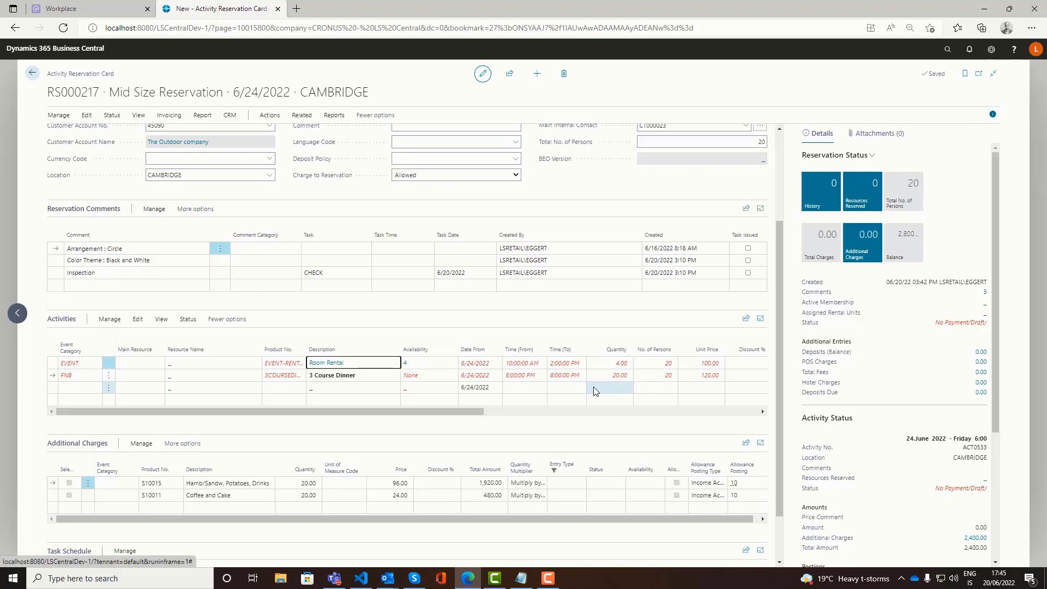
key(Down)
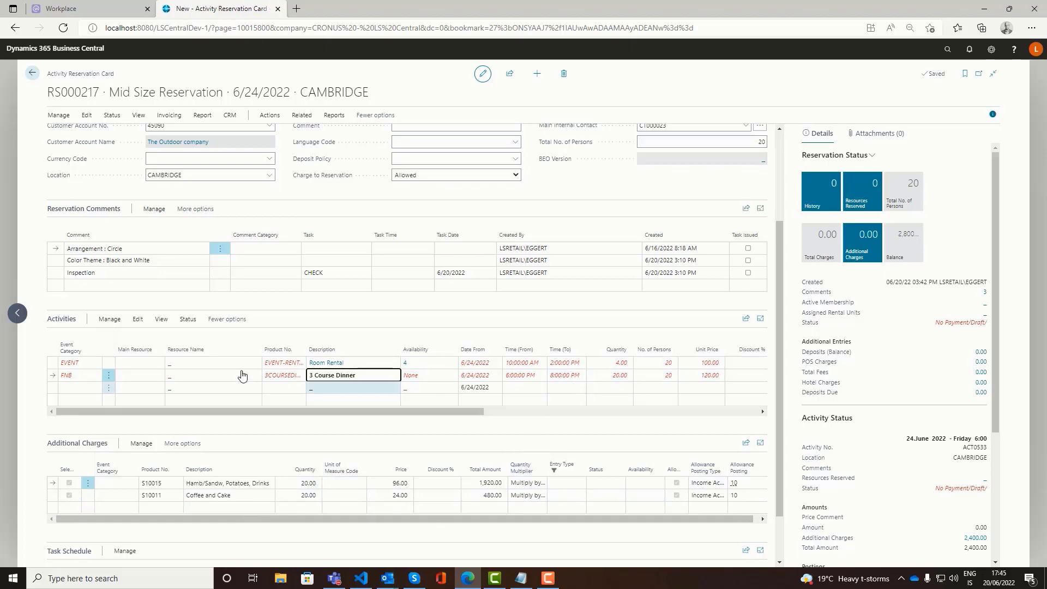
Examine the selectable event rooms and the product availability for the Room Rental's main resource without choosing any
click(136, 364)
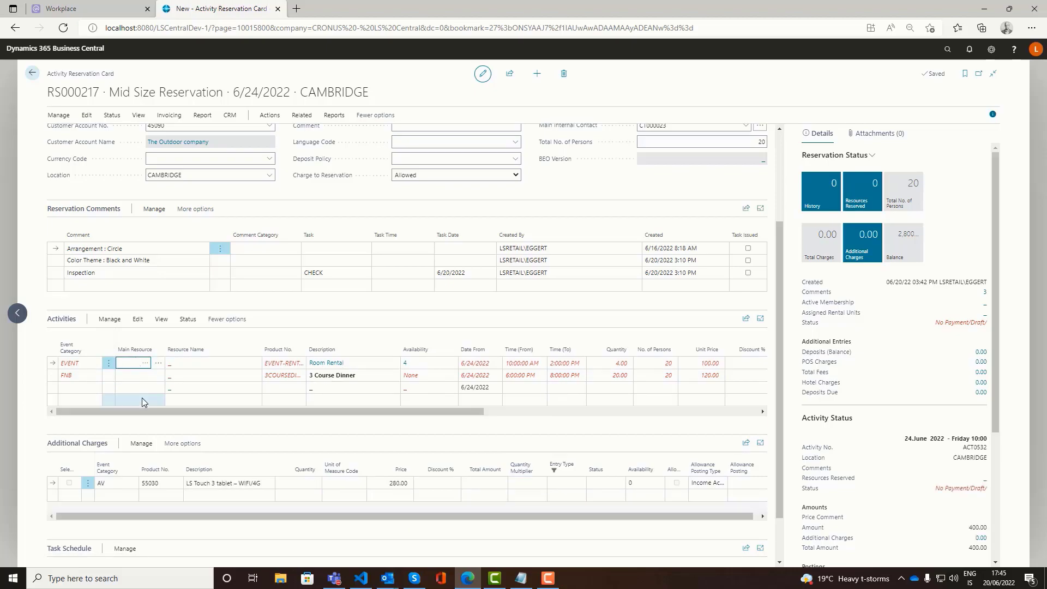
click(146, 363)
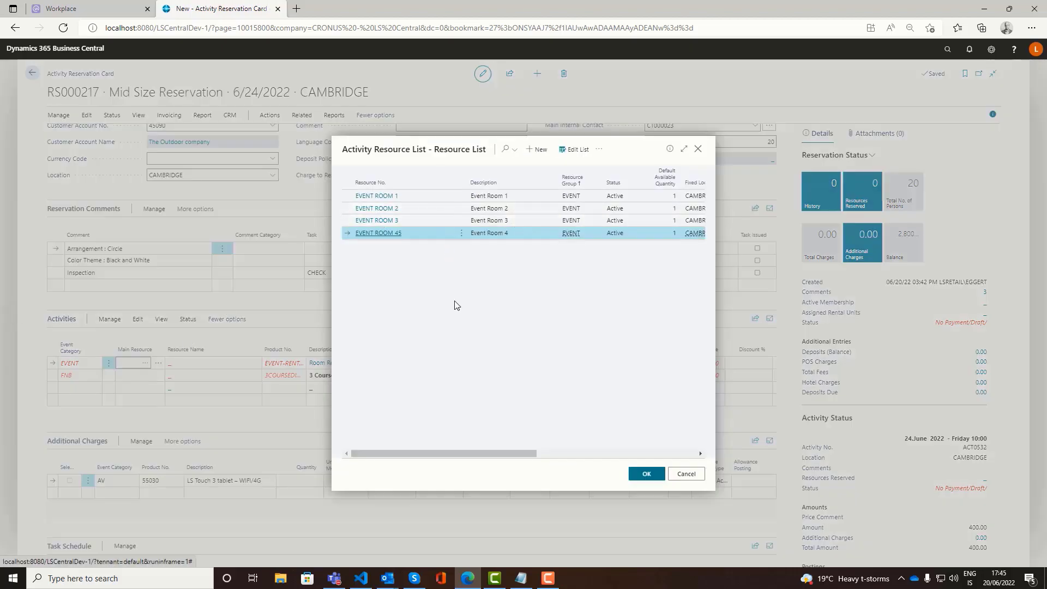
key(Escape)
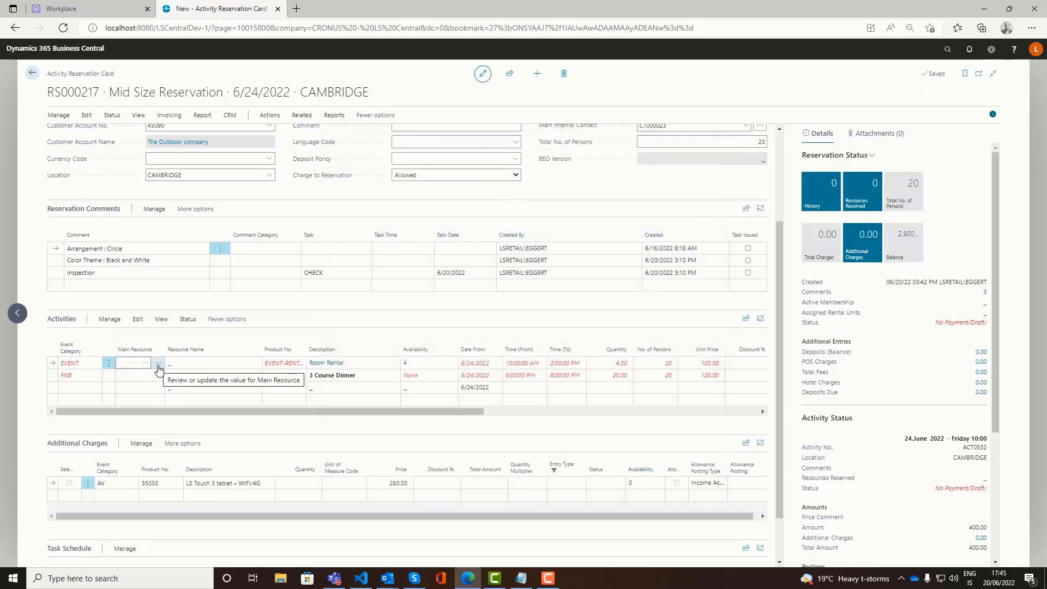
click(158, 369)
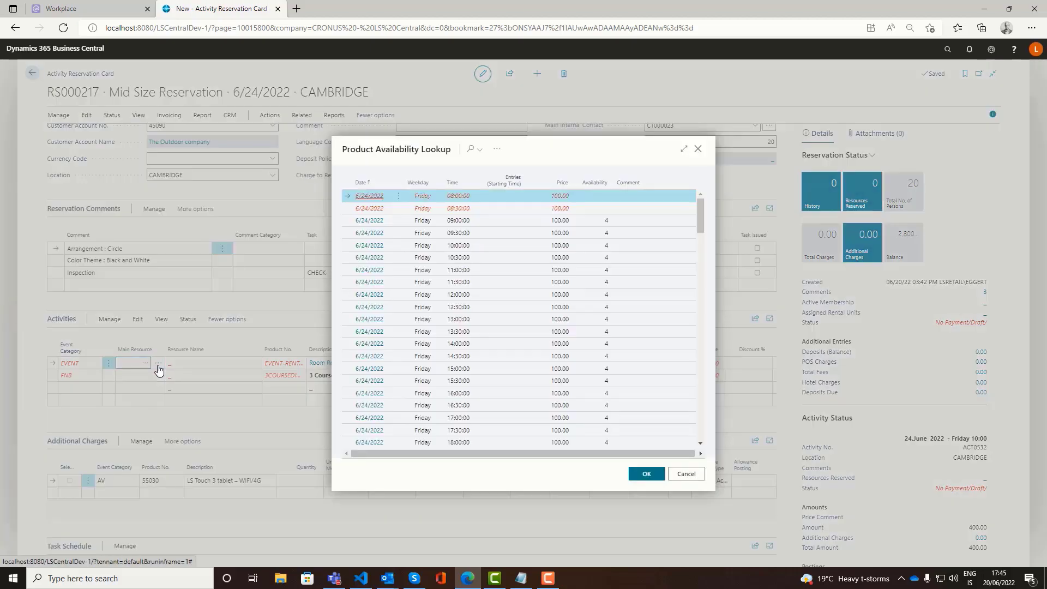
key(Escape)
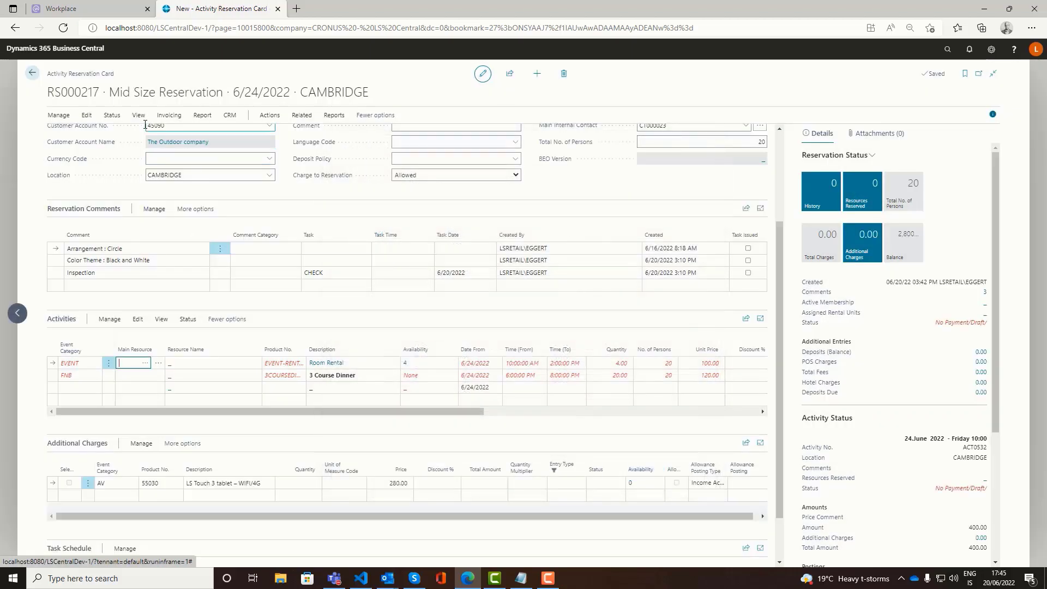
View the matrix of event room bookings by hour from 06/24/22, then close it
click(140, 117)
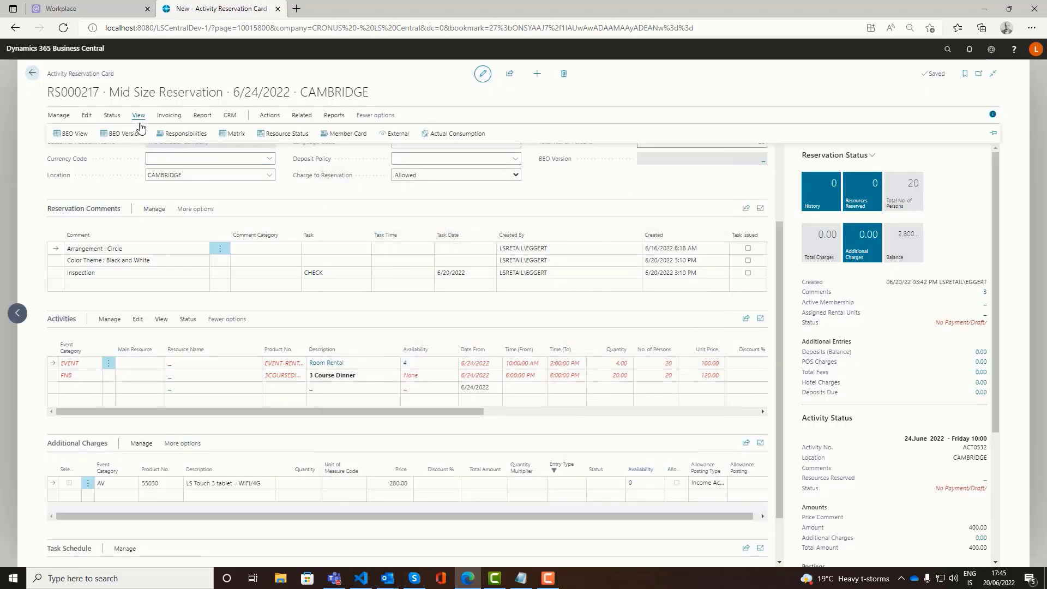
click(236, 133)
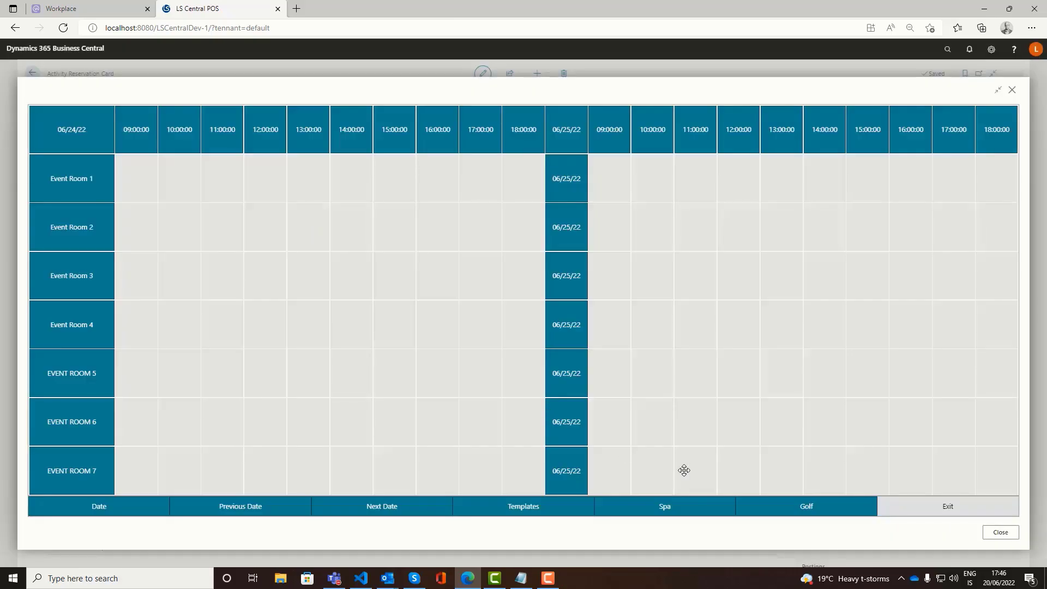
click(1000, 532)
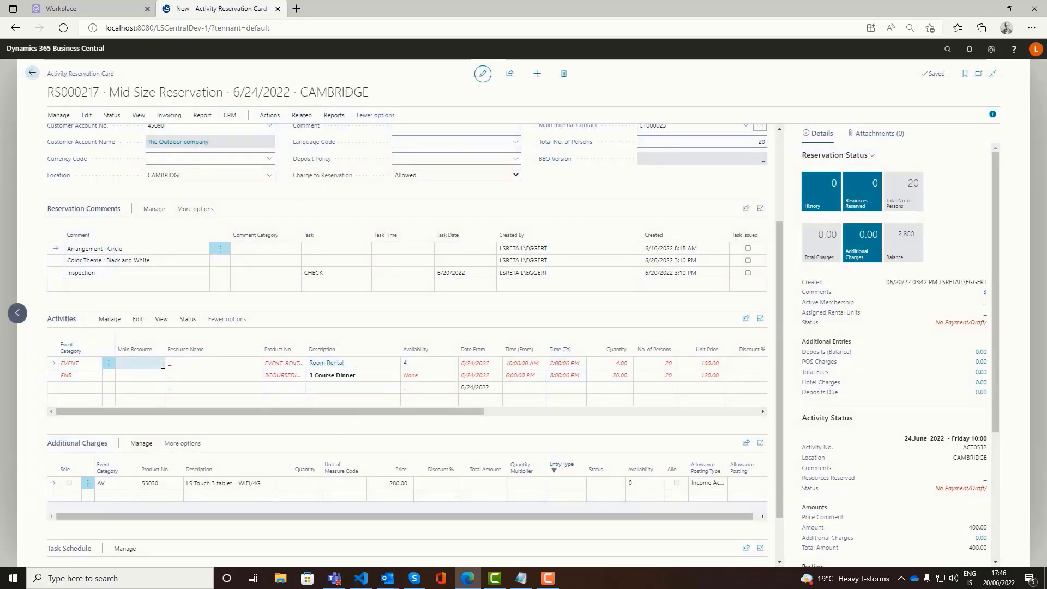
Assign Event Room 1 as the main resource of the Room Rental activity
click(161, 361)
click(143, 365)
key(Up)
key(Up)
key(Up)
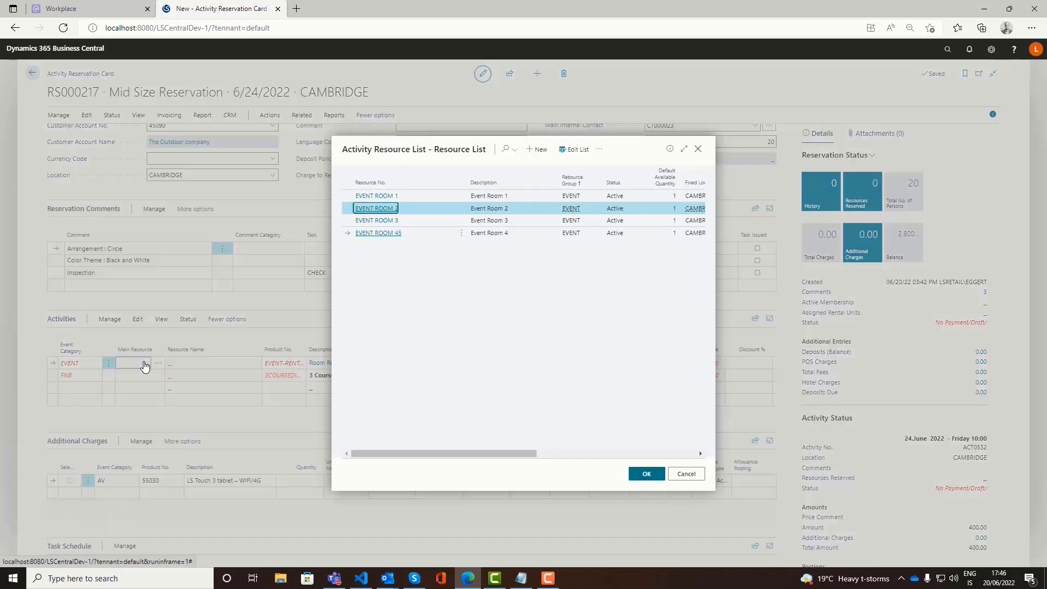
key(Return)
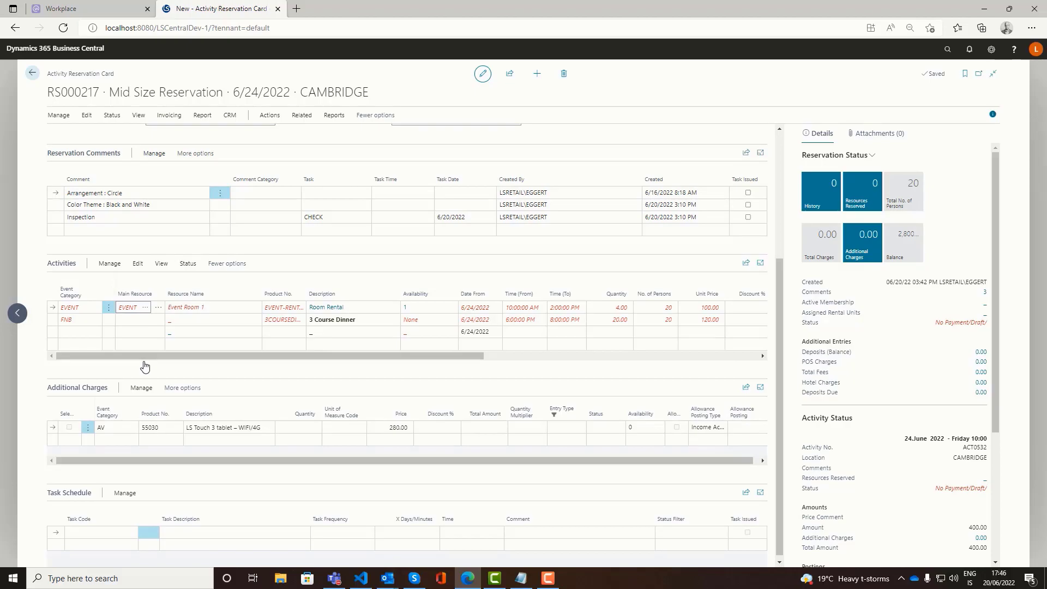
Review the Room Rental activity's availability, amount, comment and status columns
drag(283, 356, 331, 356)
click(371, 314)
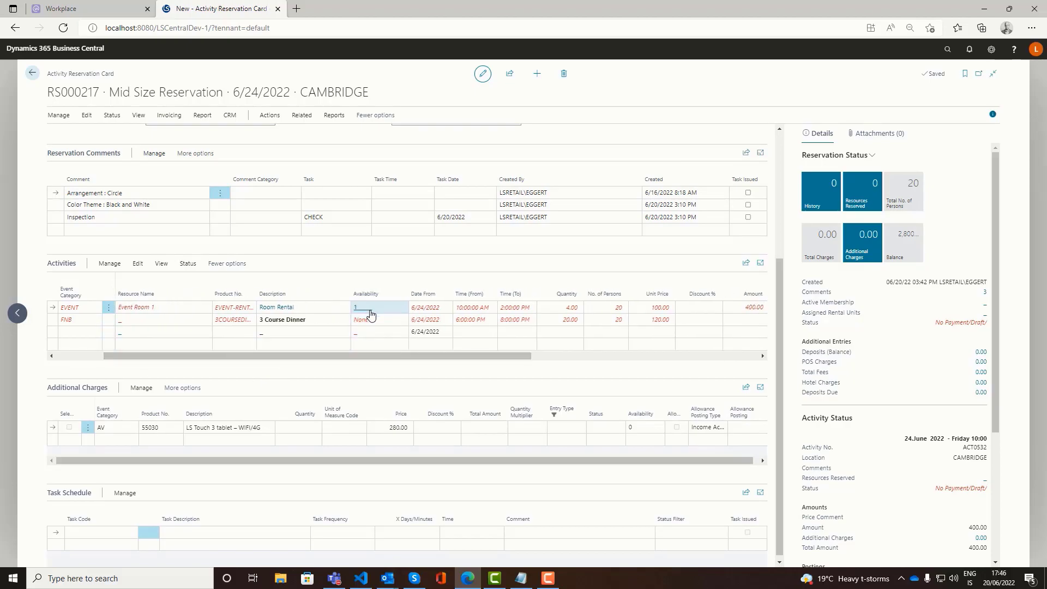
drag(408, 359, 359, 358)
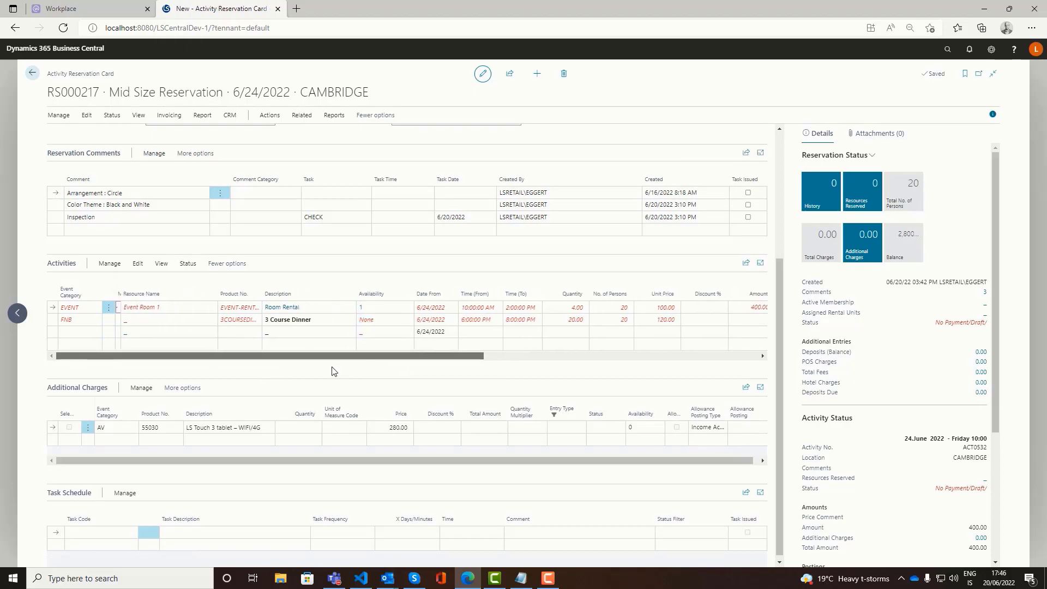
scroll(588, 290, up, 1)
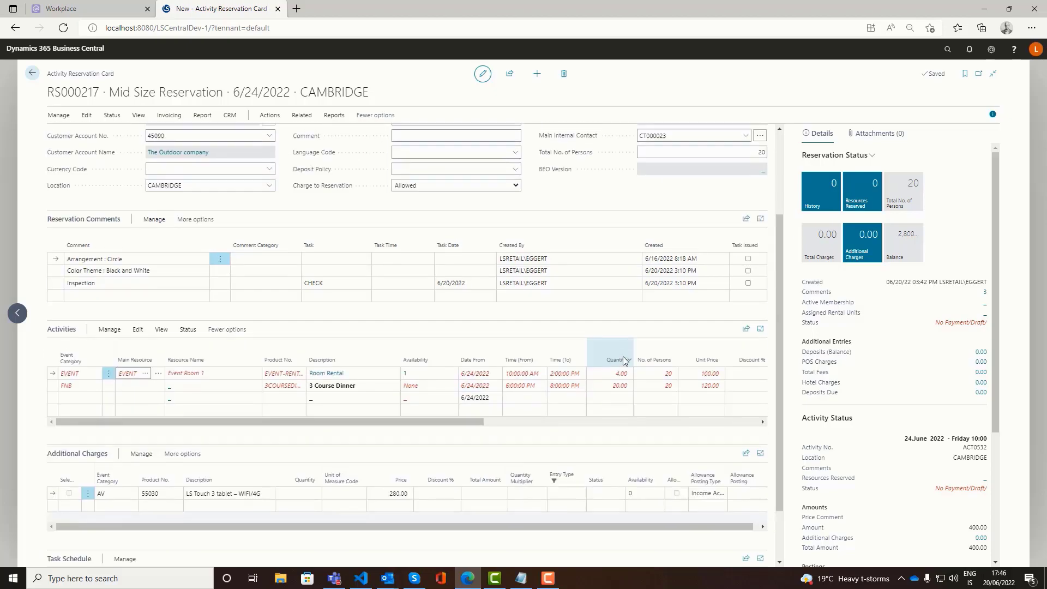
drag(459, 422, 684, 451)
click(446, 374)
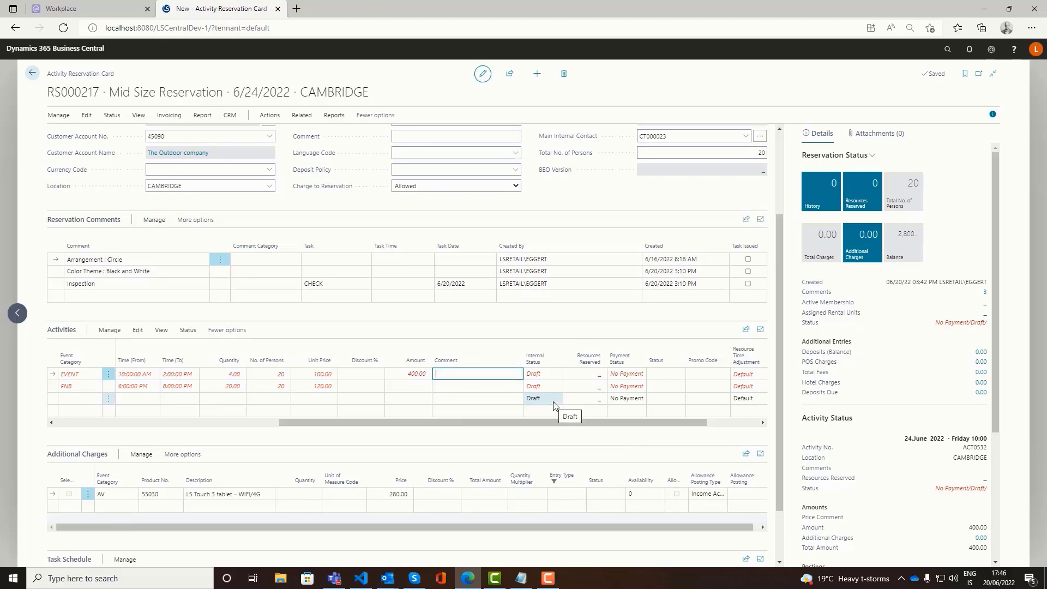
Enter the comments "Main Meeting" for the Room Rental activity and "Dinner Party" for the 3 Course Dinner activity
text(Mo)
text(in Meeting)
key(Down)
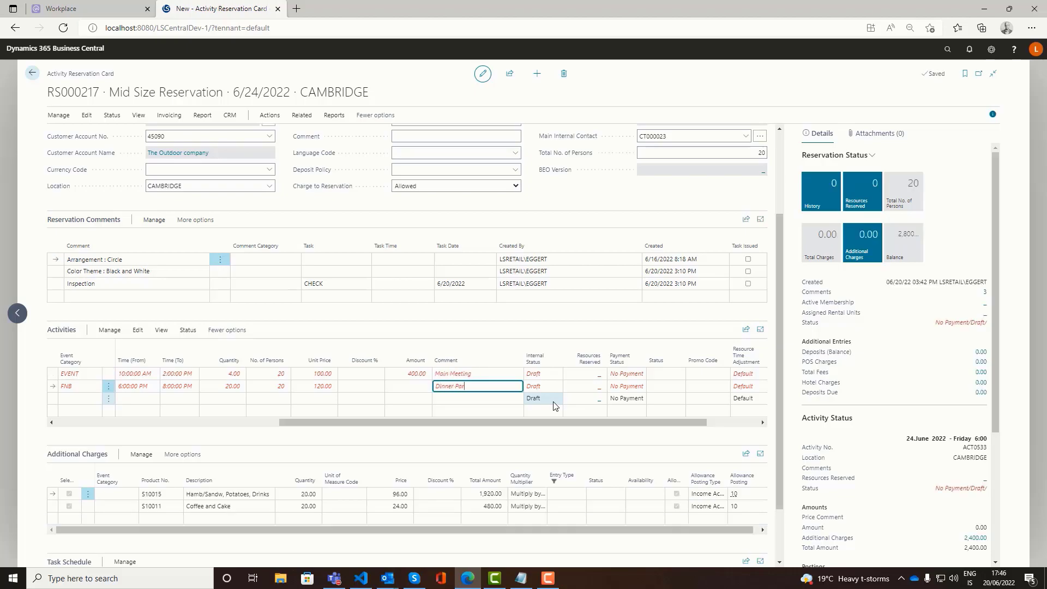
key(Up)
key(Down)
key(shift+Tab)
key(shift+Tab)
key(shift+Tab)
key(shift+Tab)
key(shift+Tab)
key(shift+Tab)
key(shift+Tab)
key(shift+Tab)
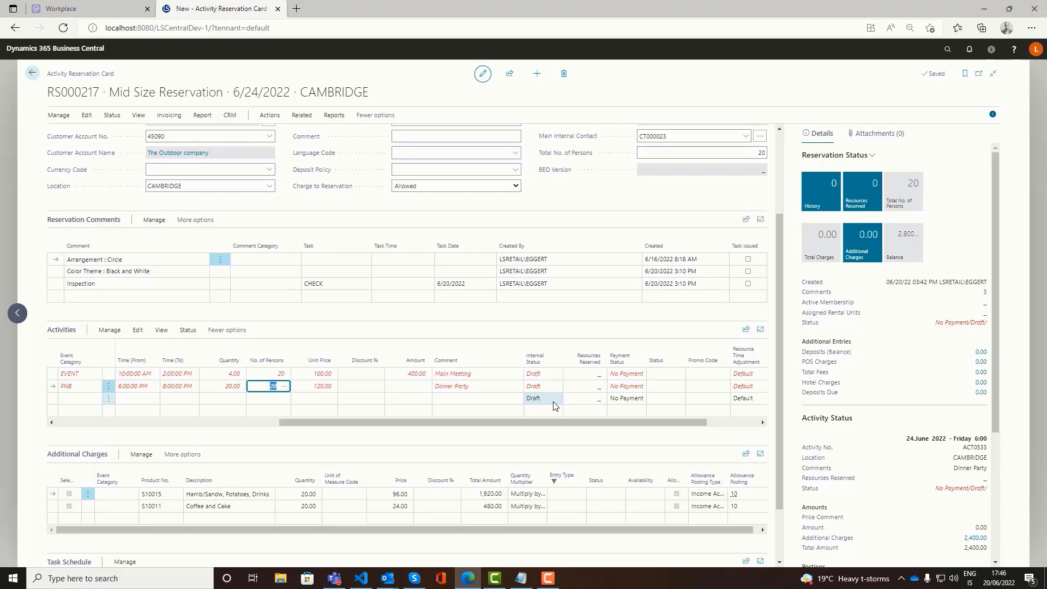
key(Up)
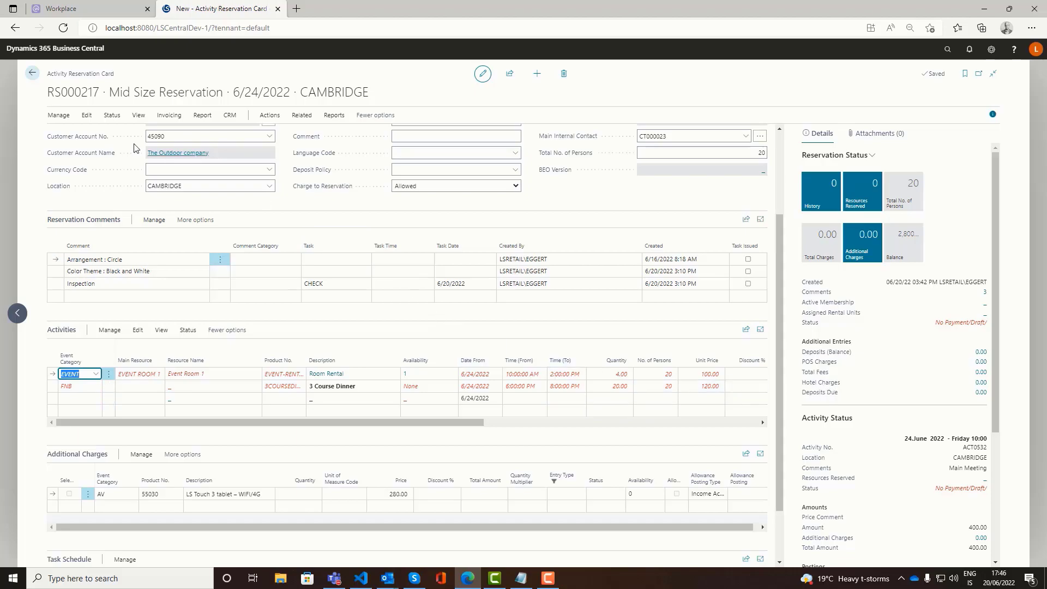
Create a sales quote from the reservation and accept the creation request
scroll(172, 151, up, 3)
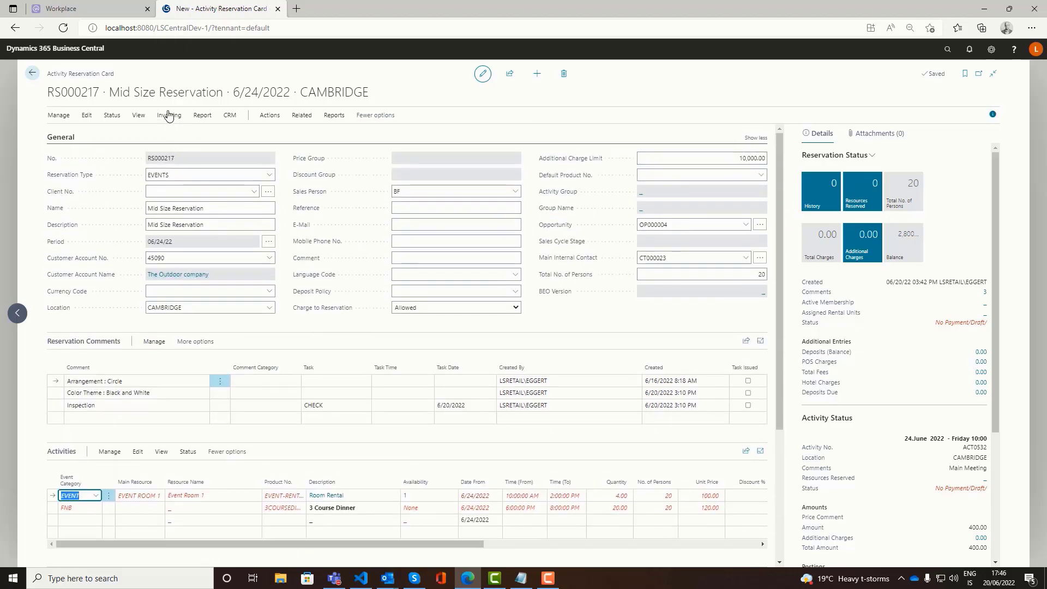
click(168, 116)
click(61, 139)
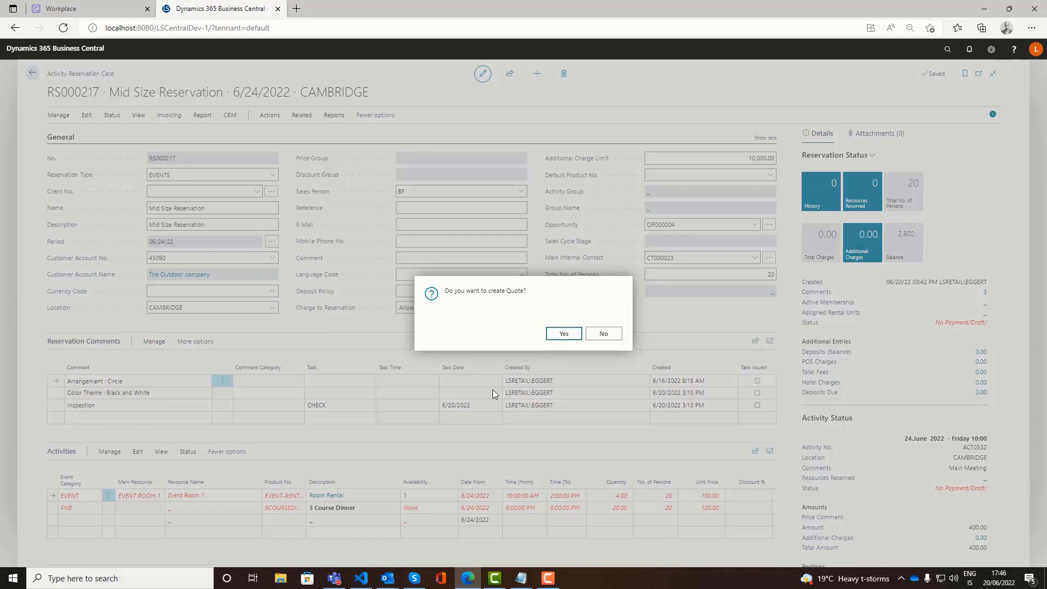
key(Return)
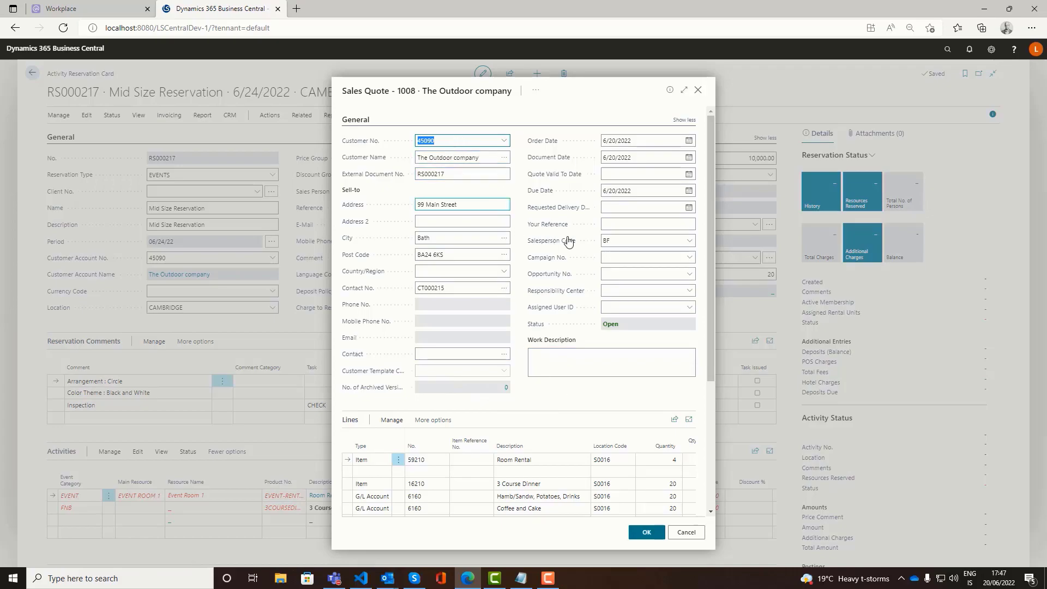
Review the sales quote's general details, item lines and totals, then close it
scroll(577, 273, down, 3)
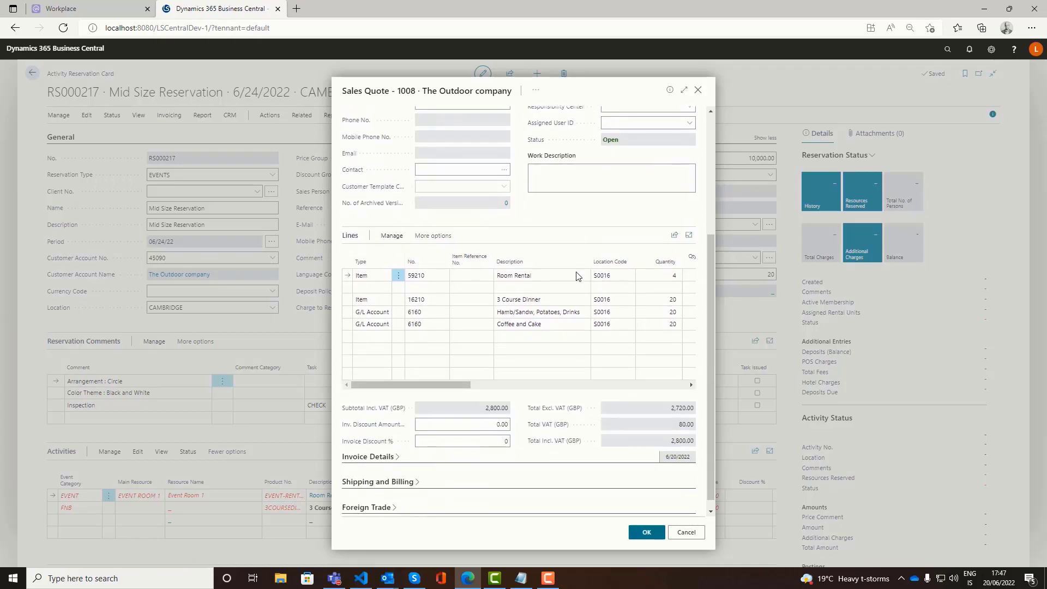
scroll(562, 371, up, 2)
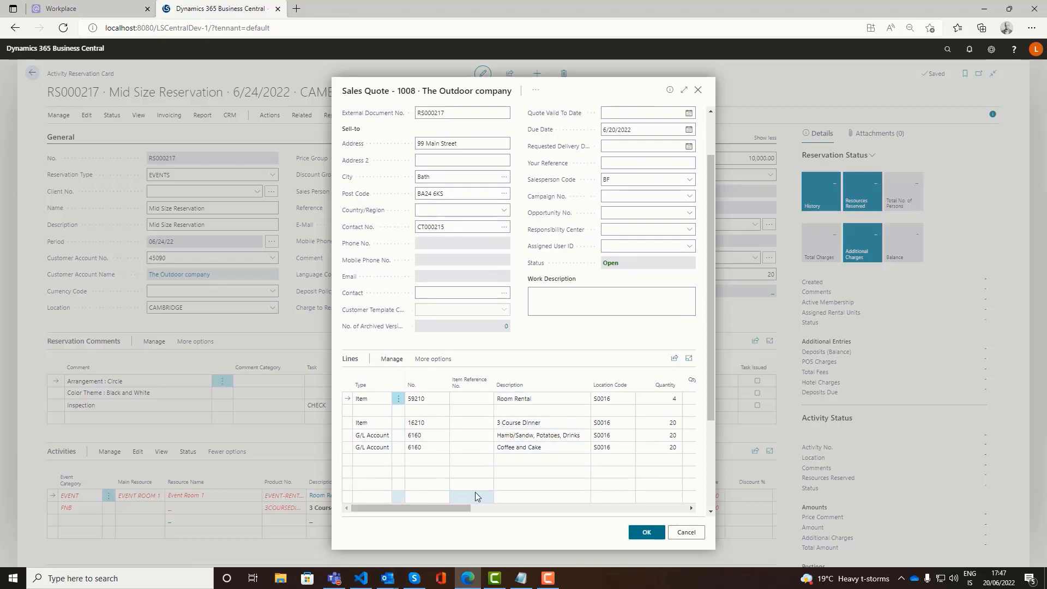
scroll(485, 459, down, 1)
scroll(486, 455, down, 1)
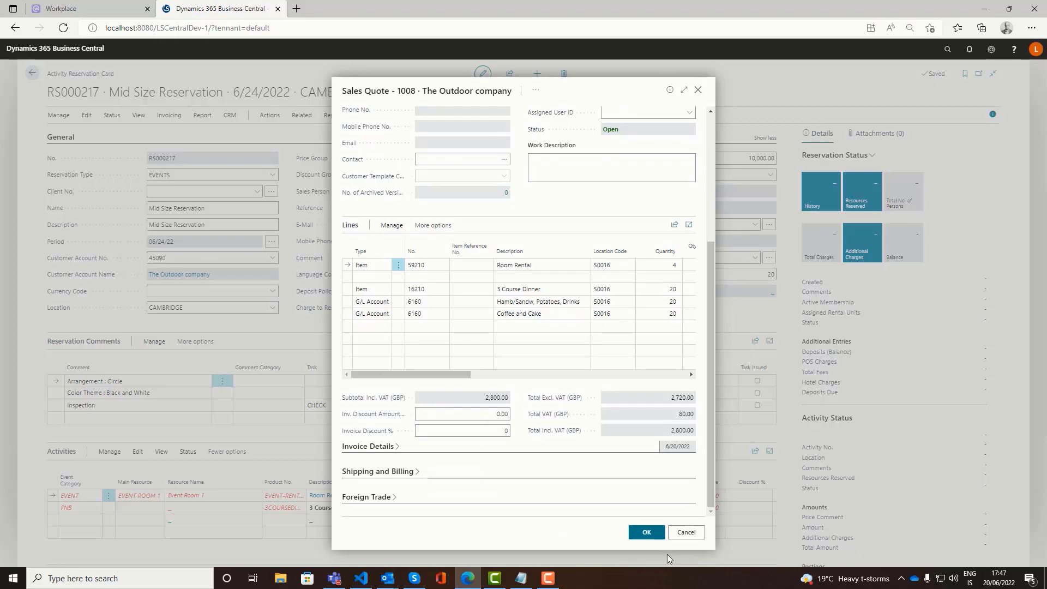
click(647, 534)
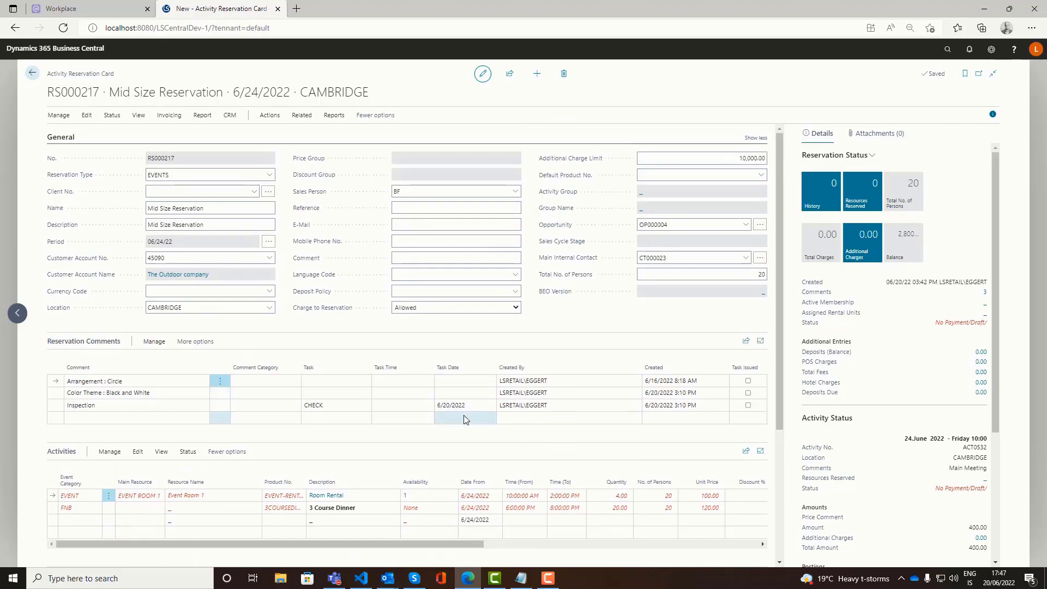
Change the reservation's status to confirmed and accept the confirmation request
click(114, 118)
click(71, 134)
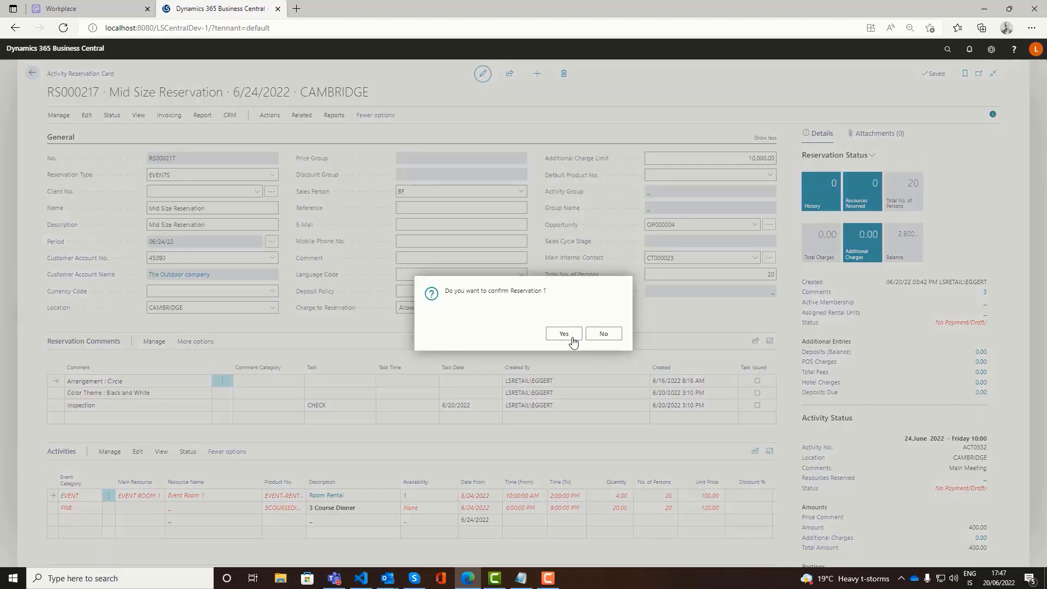
click(571, 338)
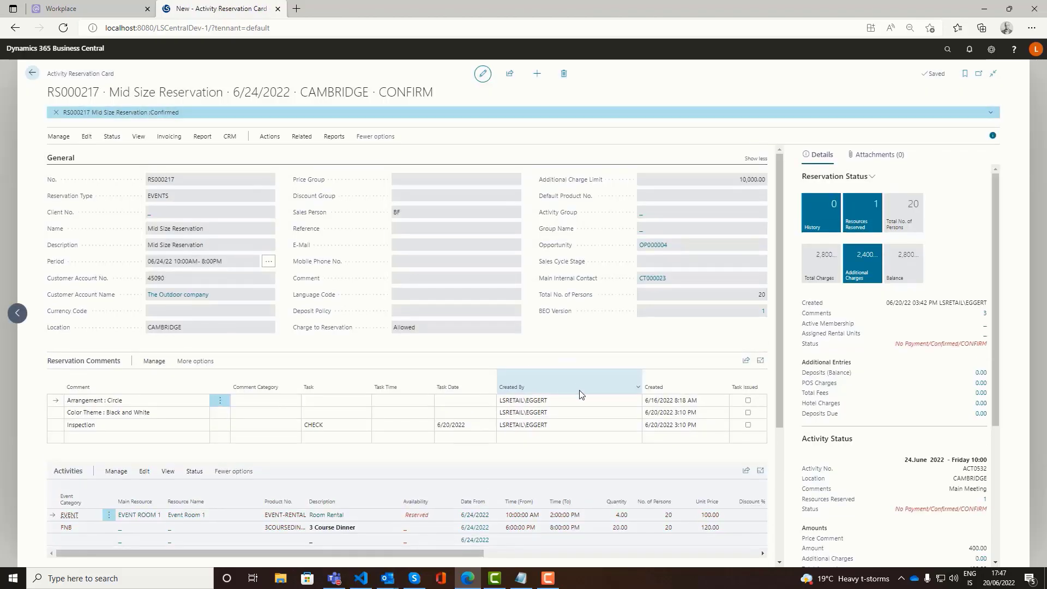
View the reservation's Banquet Event Order, read its comments, agenda, AV, event, and food and beverage sections, then close it
scroll(476, 341, down, 1)
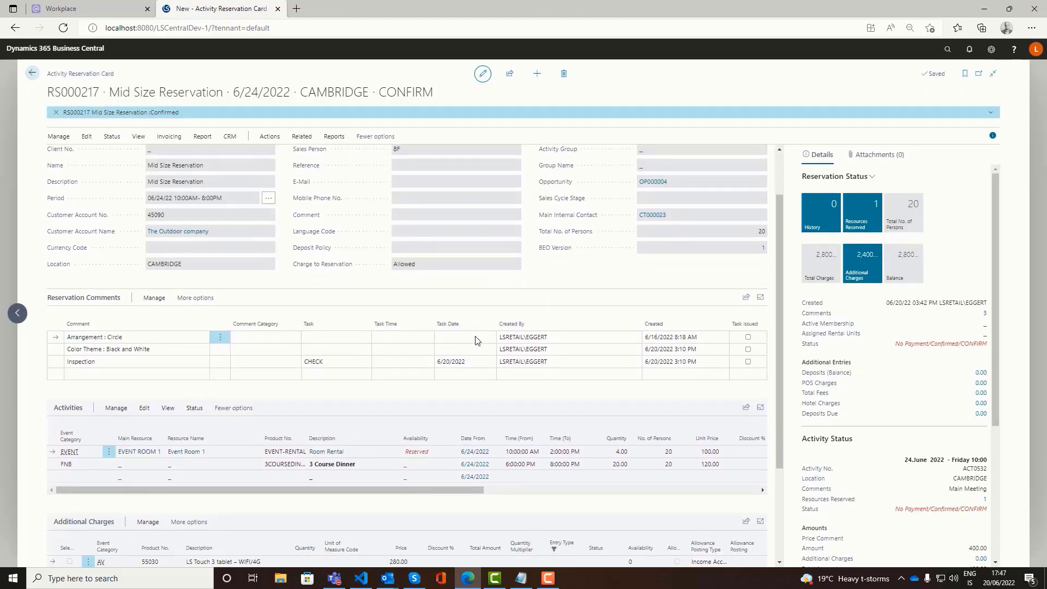
scroll(442, 388, up, 1)
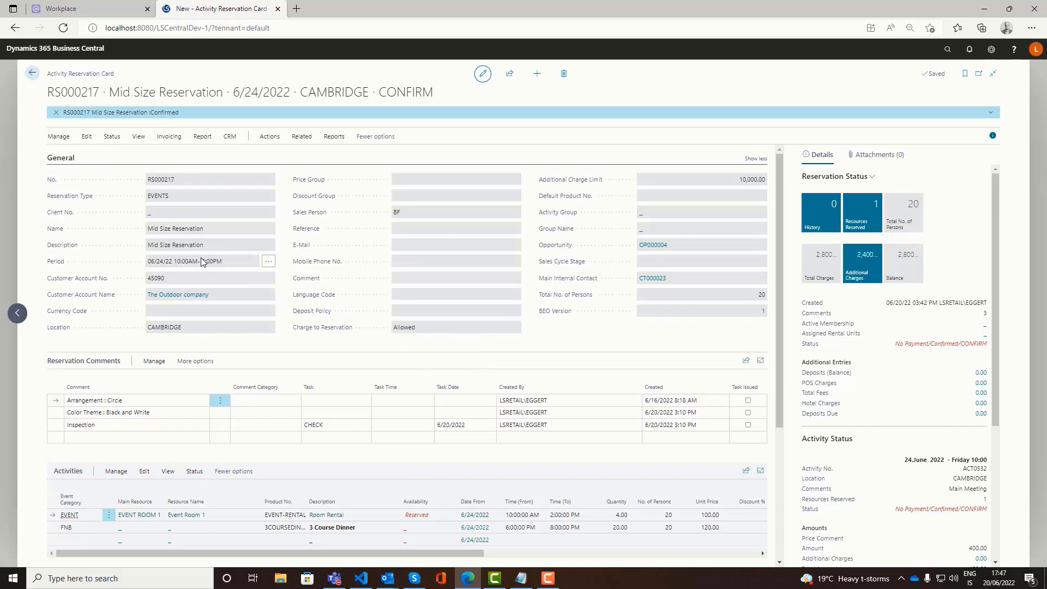
scroll(147, 207, down, 1)
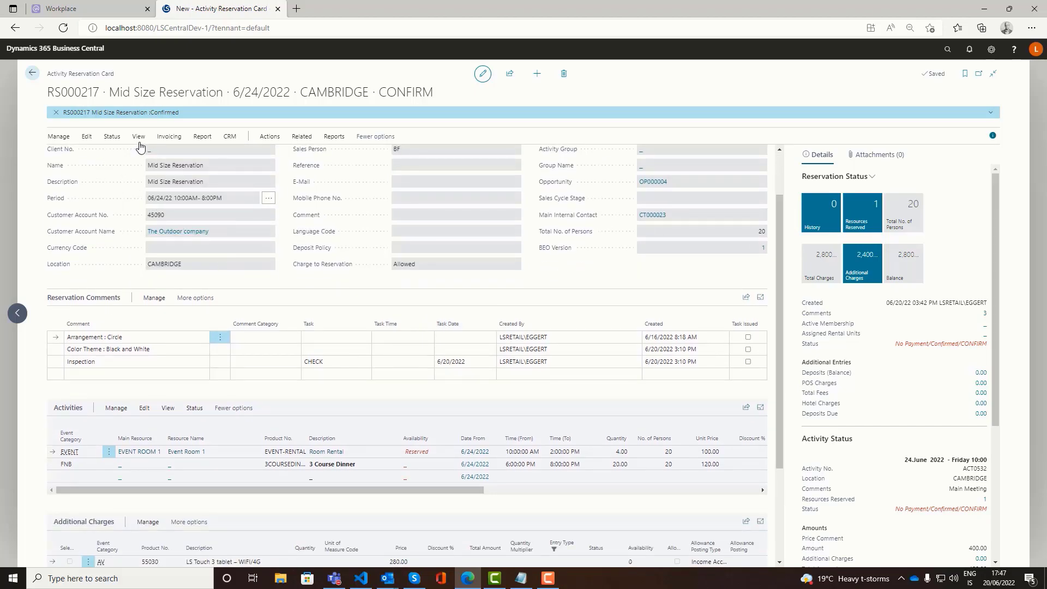
click(138, 136)
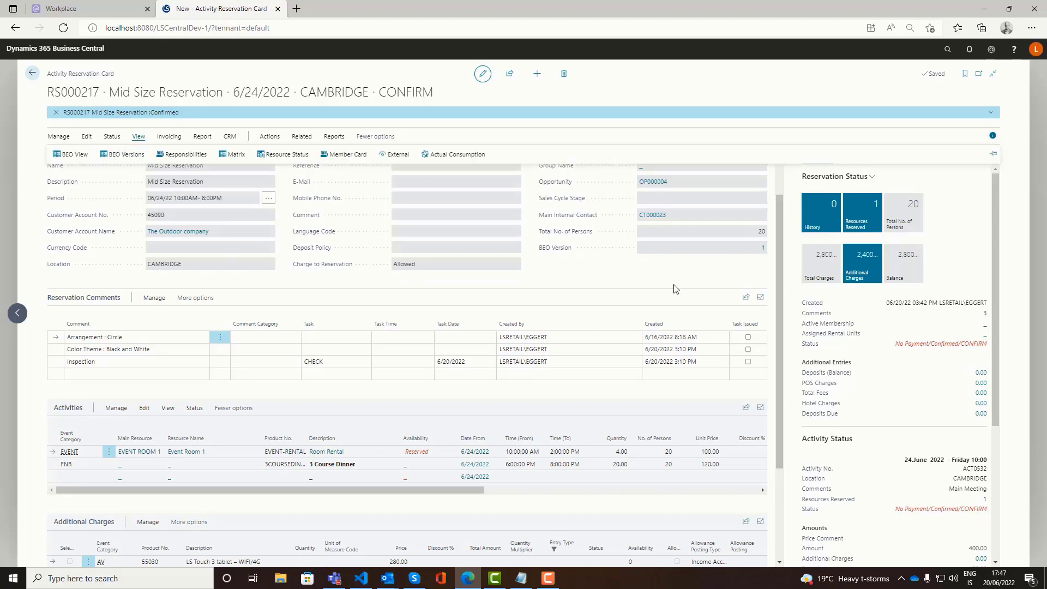
scroll(672, 316, up, 1)
mouse_move(545, 316)
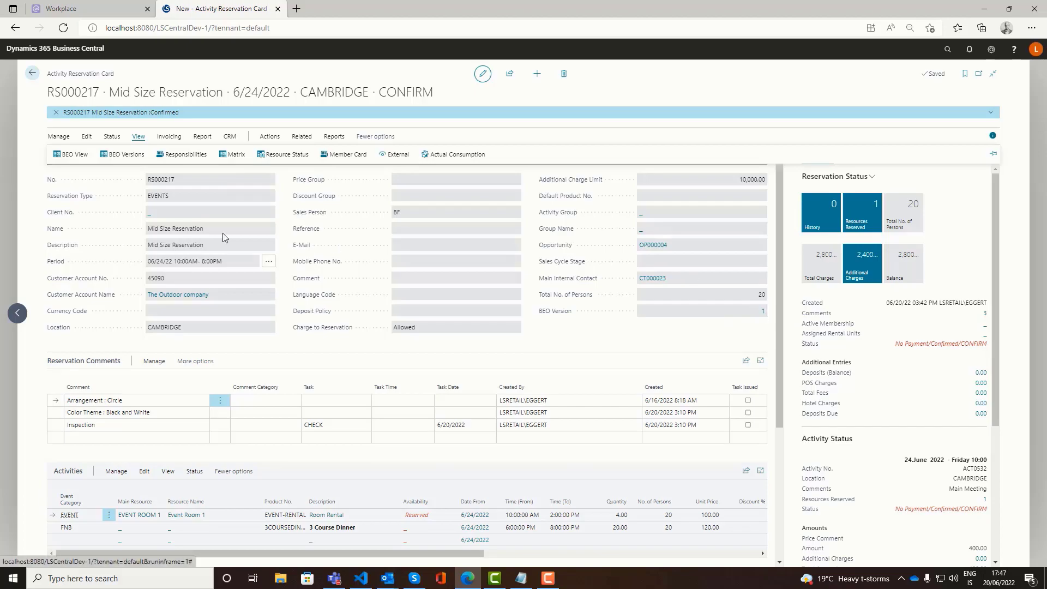
click(81, 159)
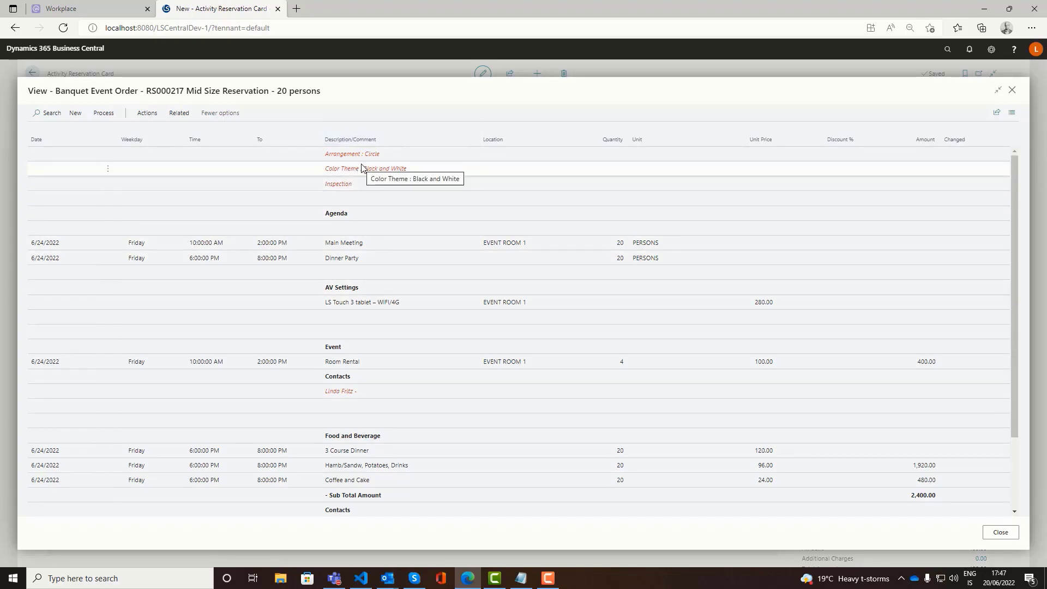
scroll(381, 262, down, 1)
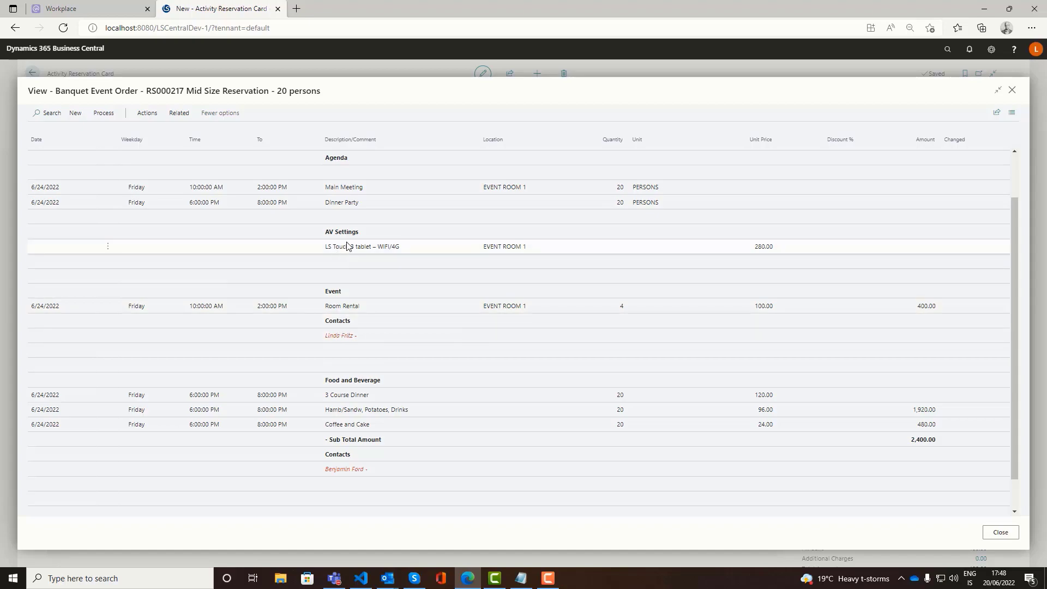
scroll(414, 351, down, 1)
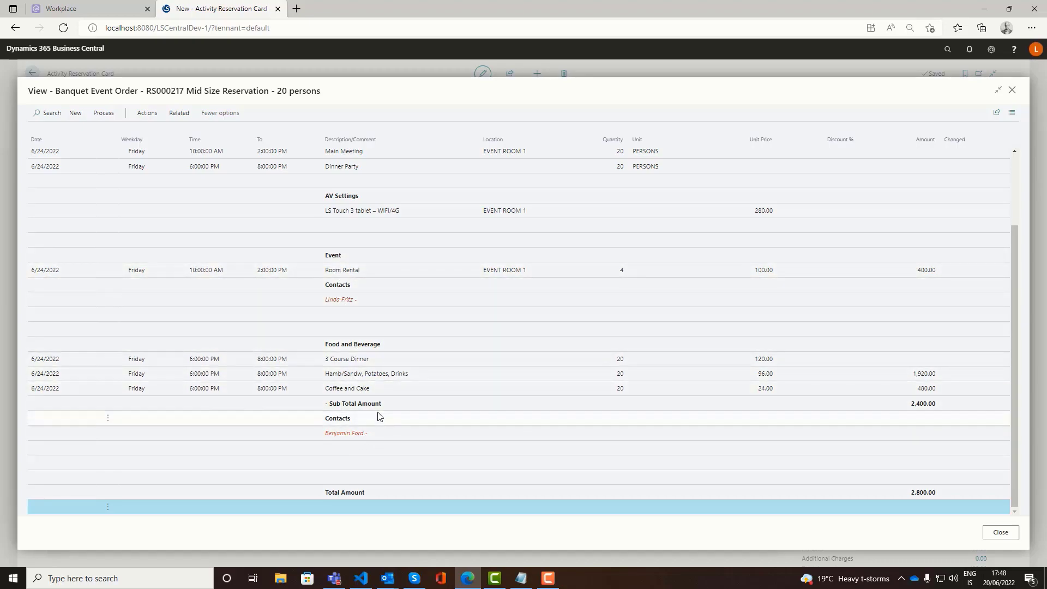
click(992, 533)
Open the list of employees responsible for the confirmed reservation
scroll(338, 376, down, 1)
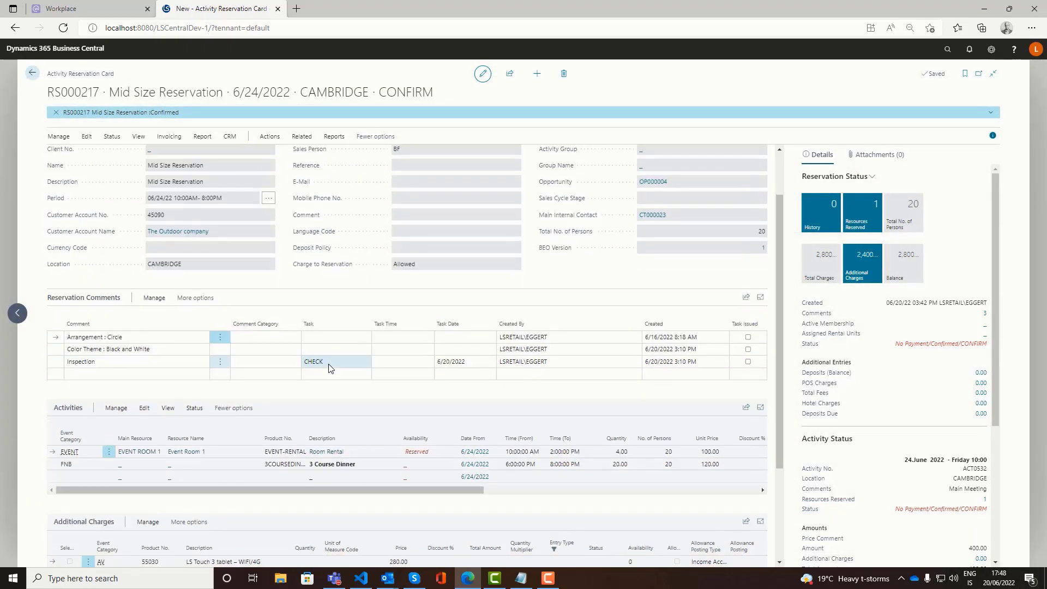
scroll(328, 368, up, 1)
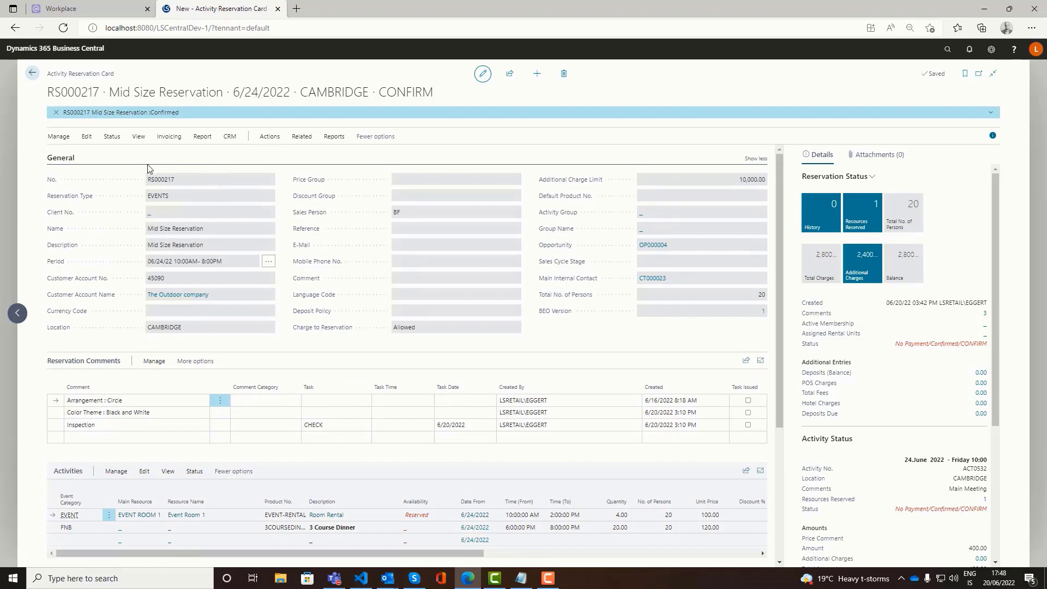
click(86, 136)
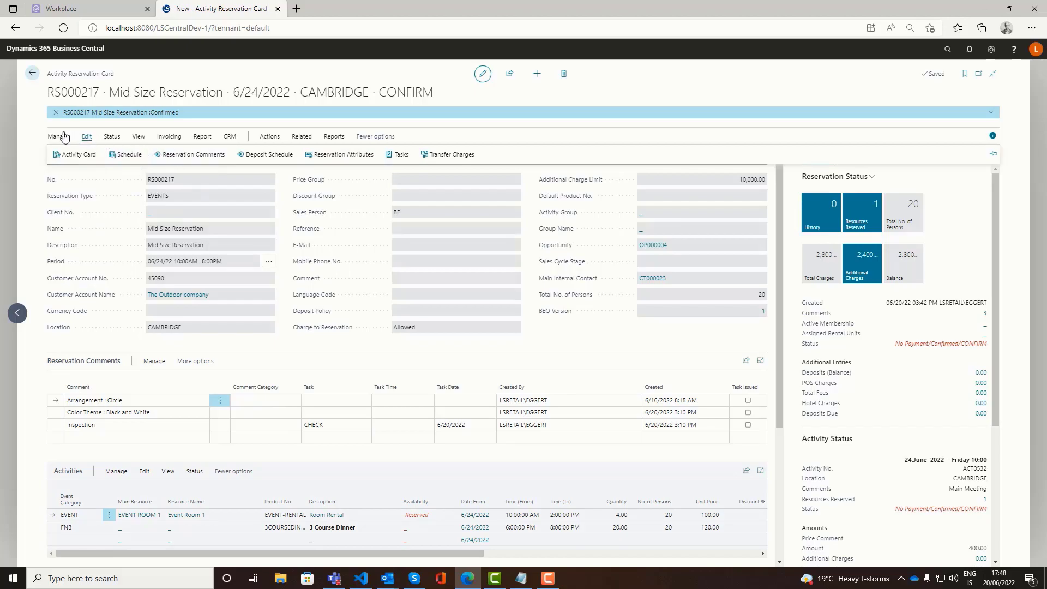
click(137, 137)
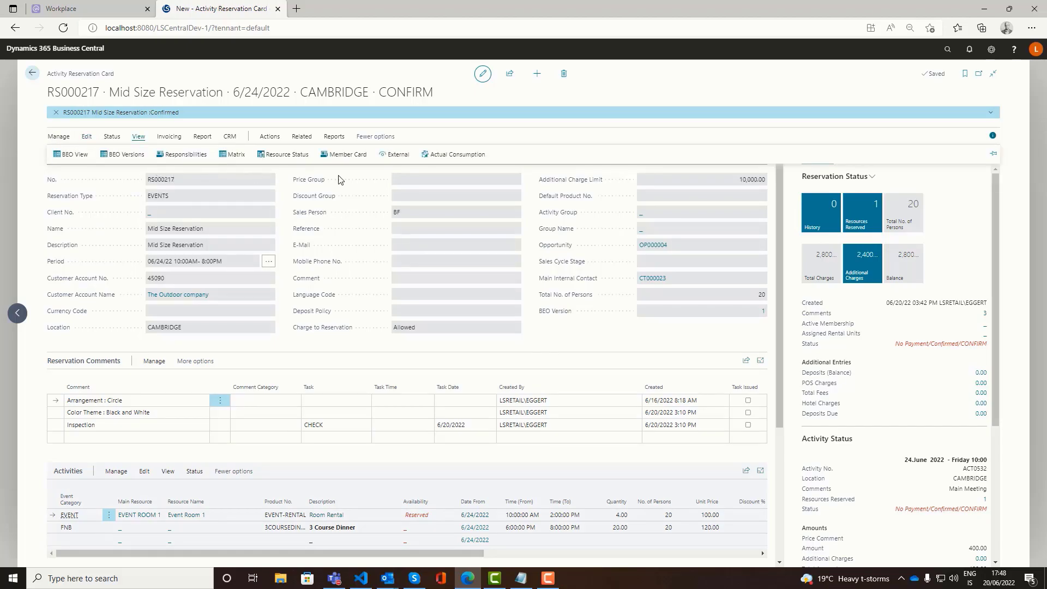
click(205, 162)
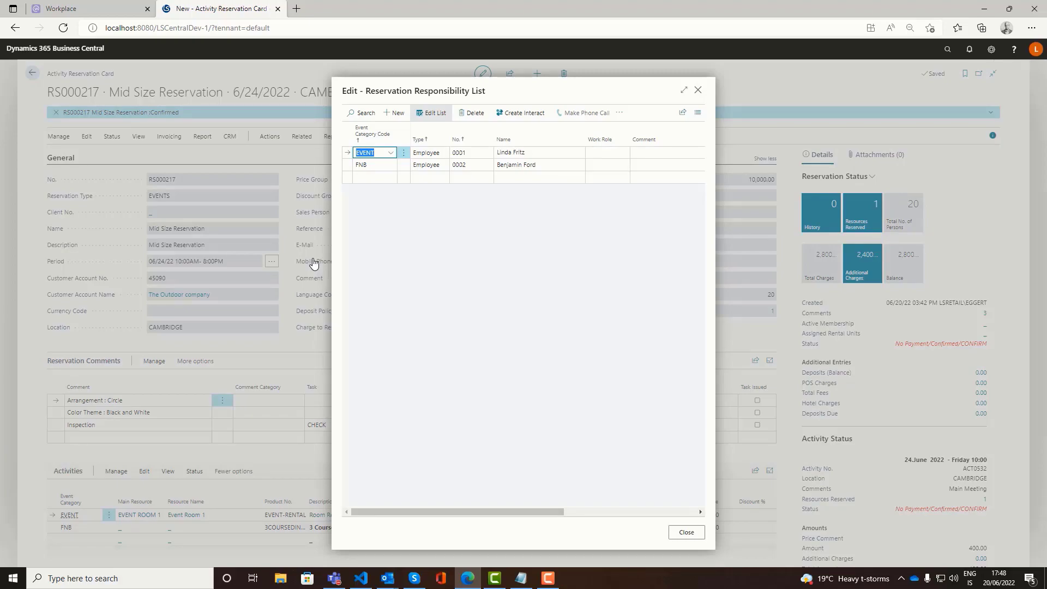
Examine the responsibility list's employee numbers, comments, change notifications and e-mail columns, then close the list
key(Tab)
key(Tab)
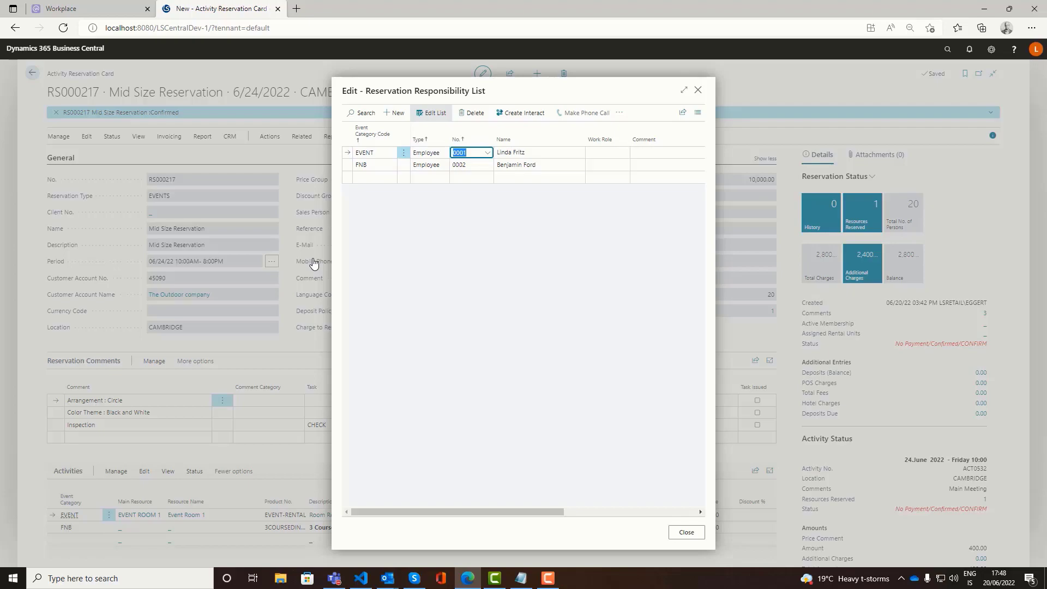
key(shift+Tab)
key(shift+Tab)
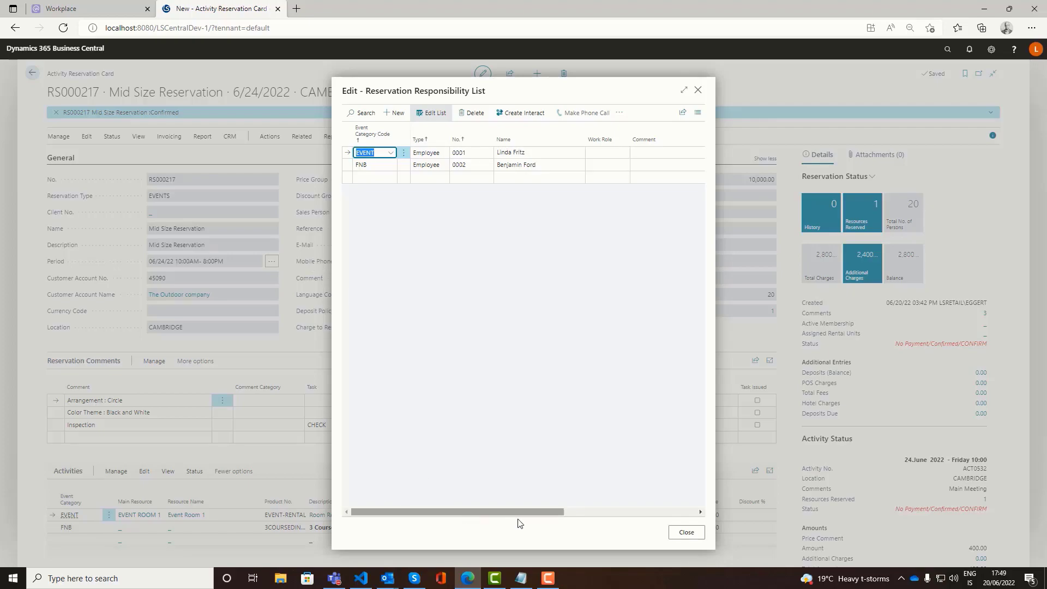
scroll(518, 523, right, 3)
scroll(507, 521, left, 1)
drag(497, 514, 568, 531)
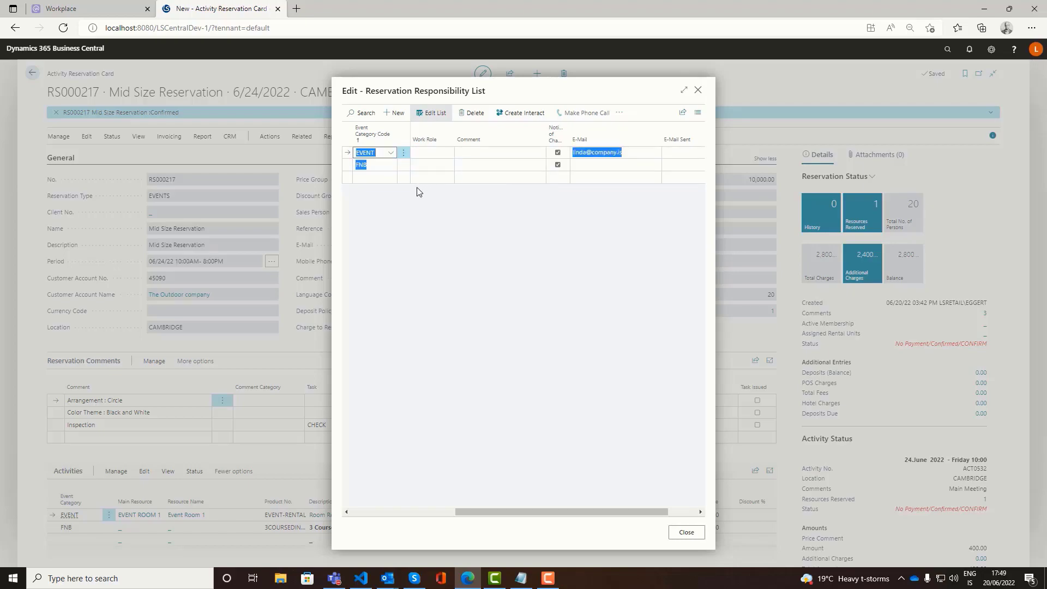
click(476, 166)
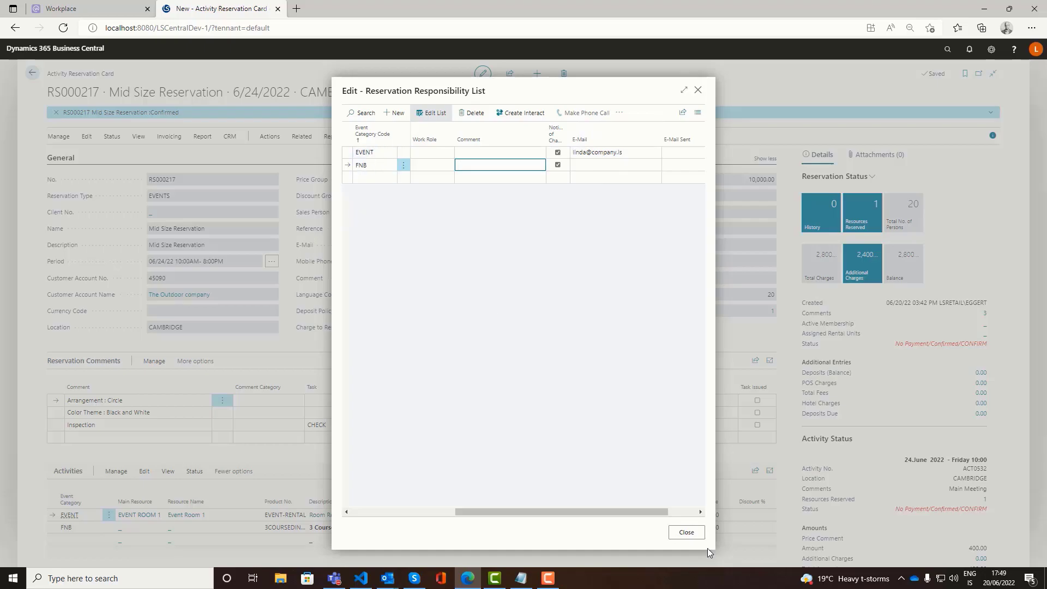
click(687, 532)
Change the confirmed reservation's status back to Draft so that it can be edited
scroll(394, 404, down, 3)
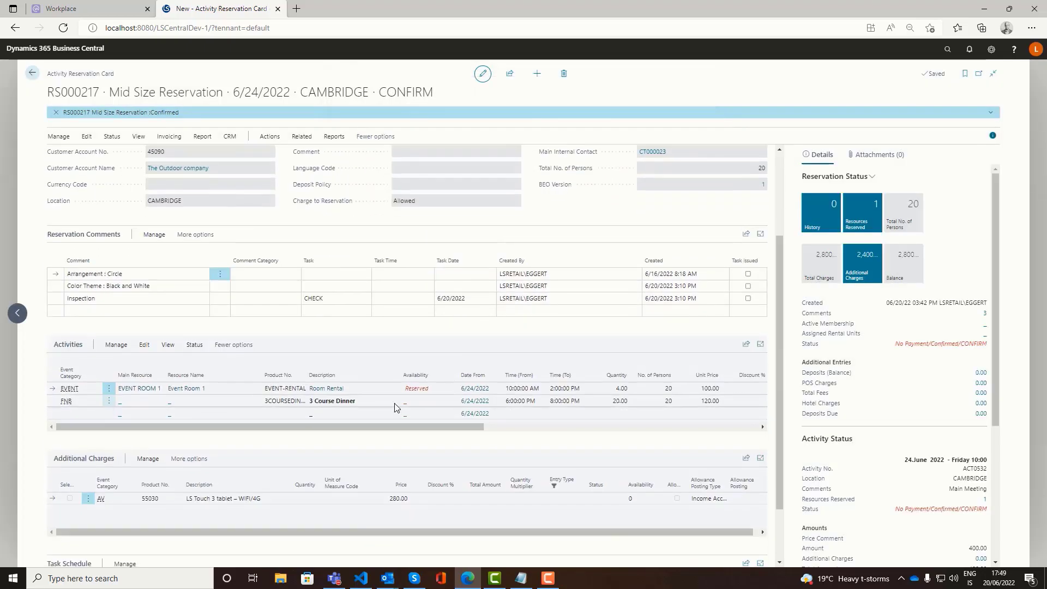
scroll(420, 451, down, 1)
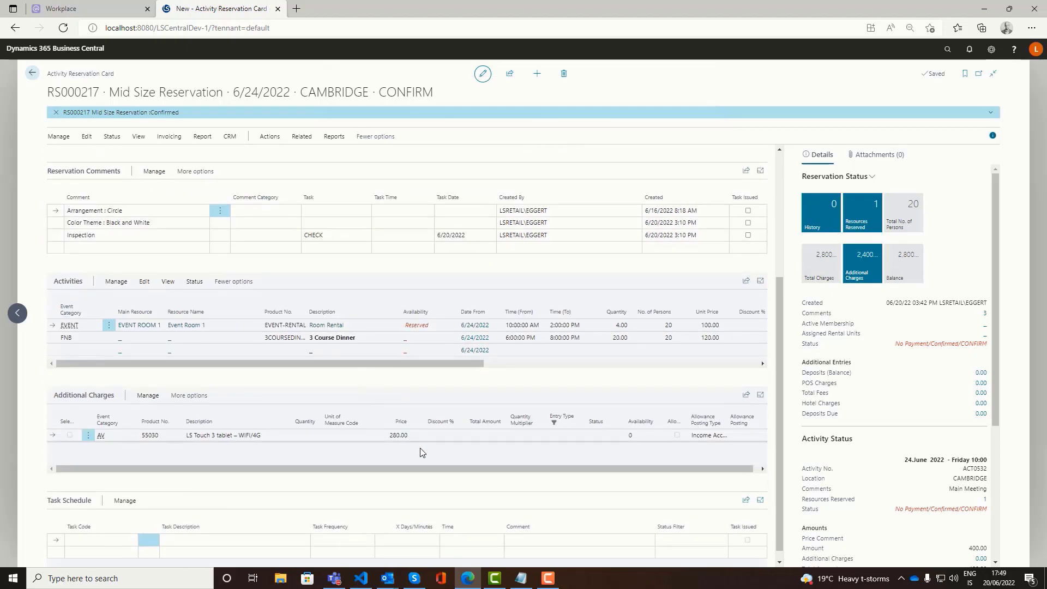
scroll(422, 469, down, 1)
scroll(424, 482, up, 5)
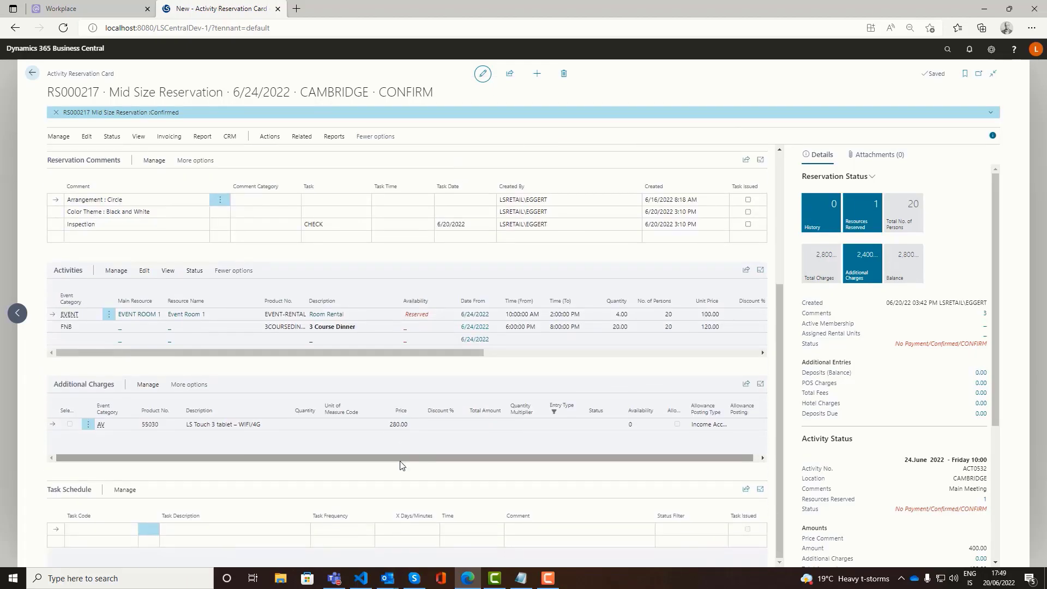
scroll(212, 316, up, 1)
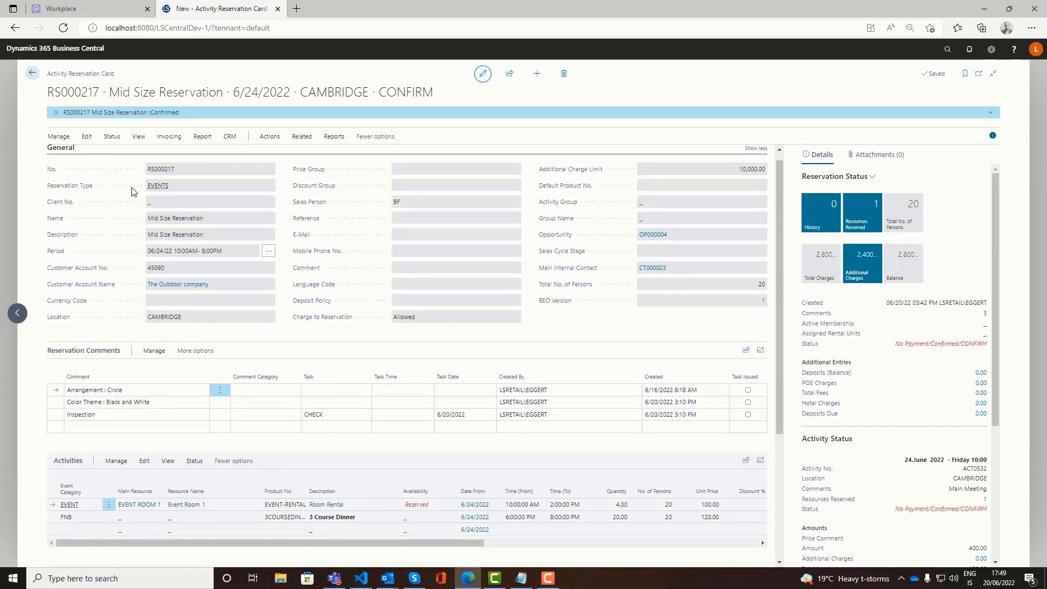
scroll(327, 197, up, 1)
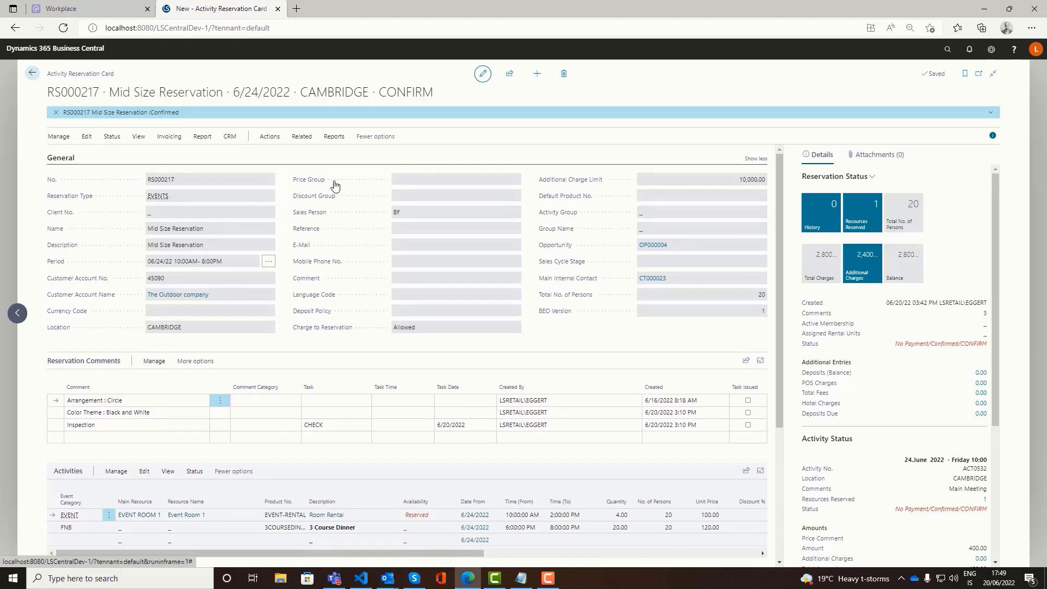
click(112, 137)
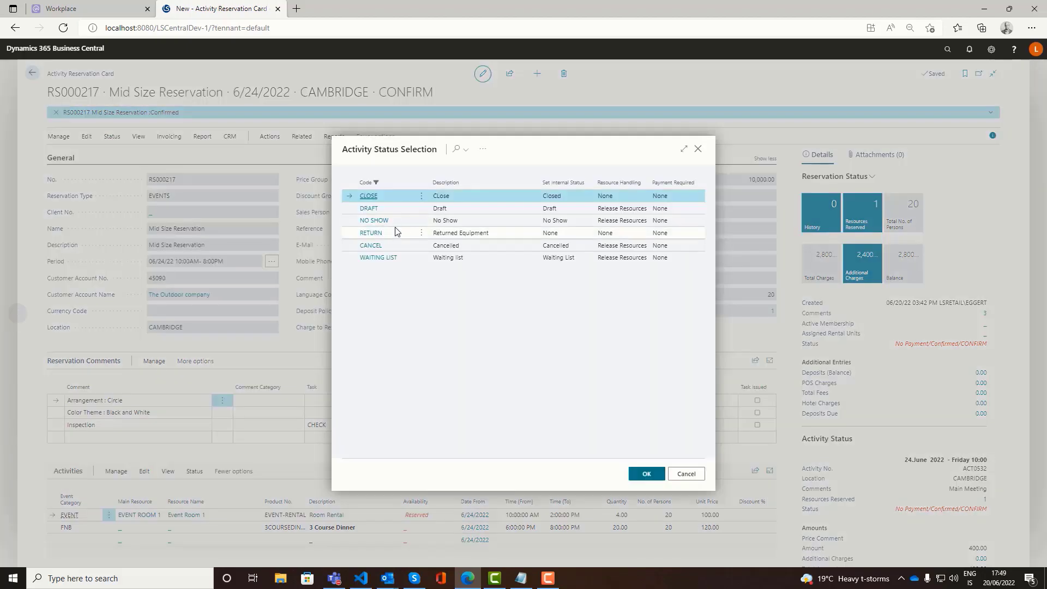
click(393, 210)
click(648, 474)
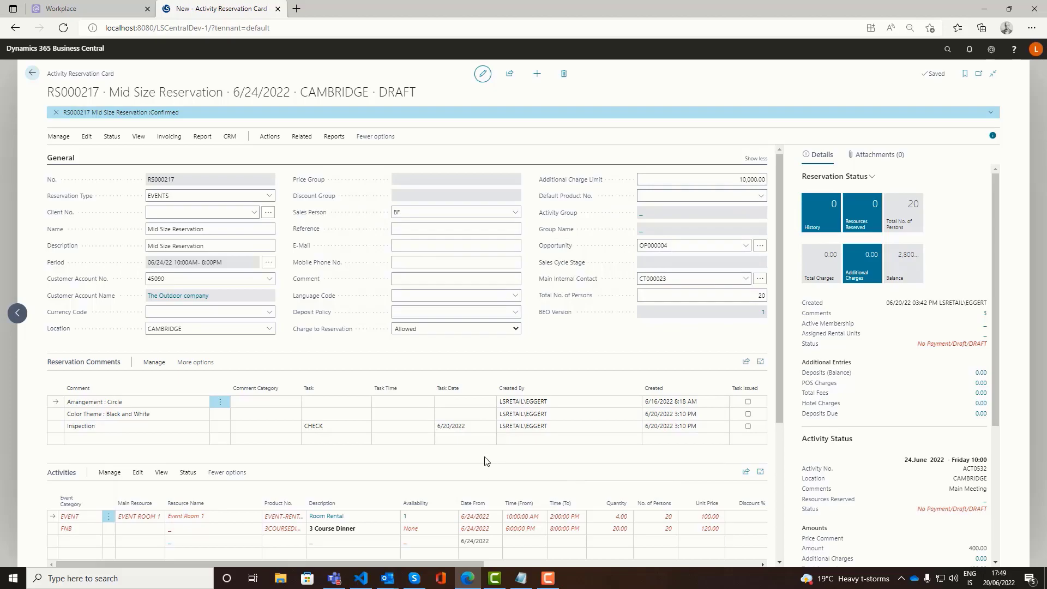
Set the task date of the Inspection reservation comment to 6/24/2022
scroll(485, 460, down, 2)
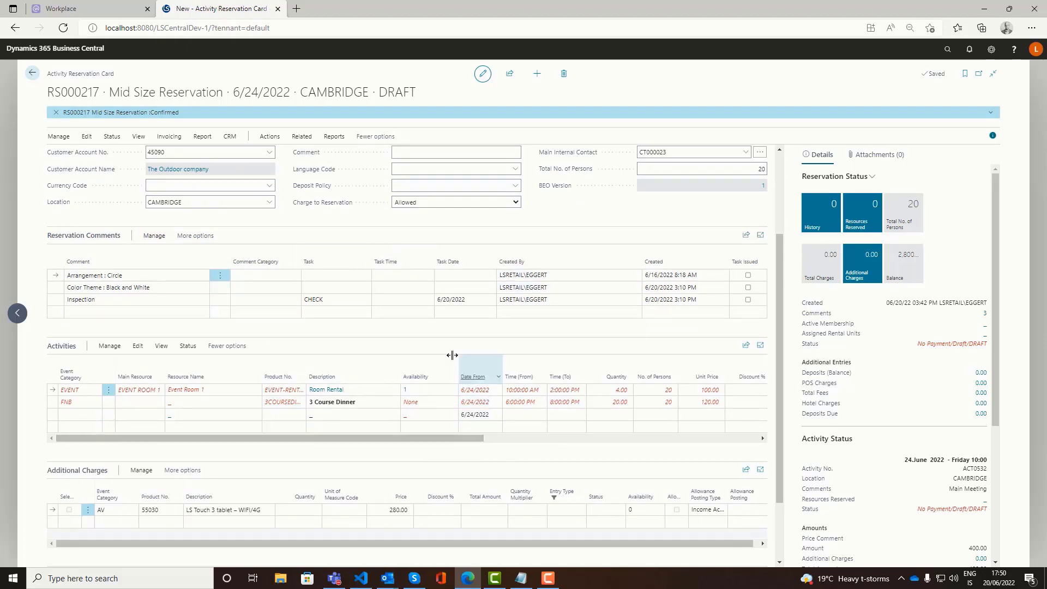
click(461, 300)
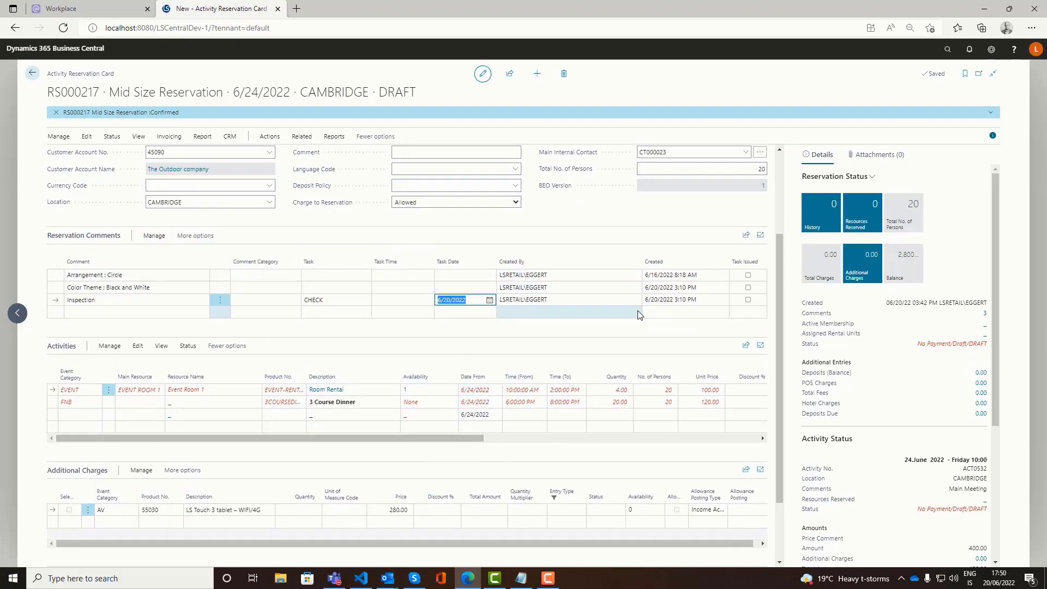
key(Up)
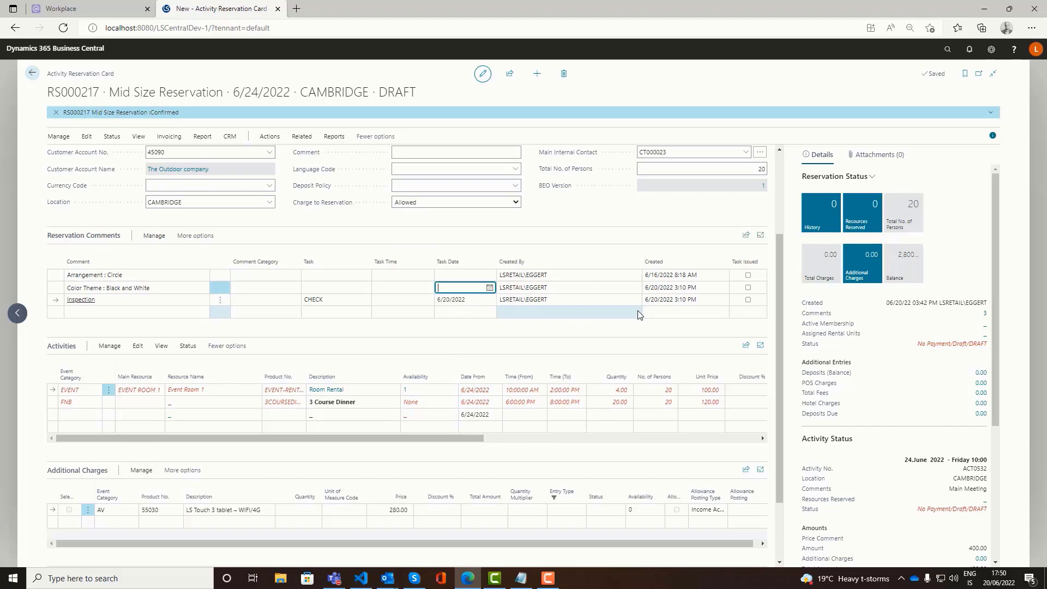
key(Down)
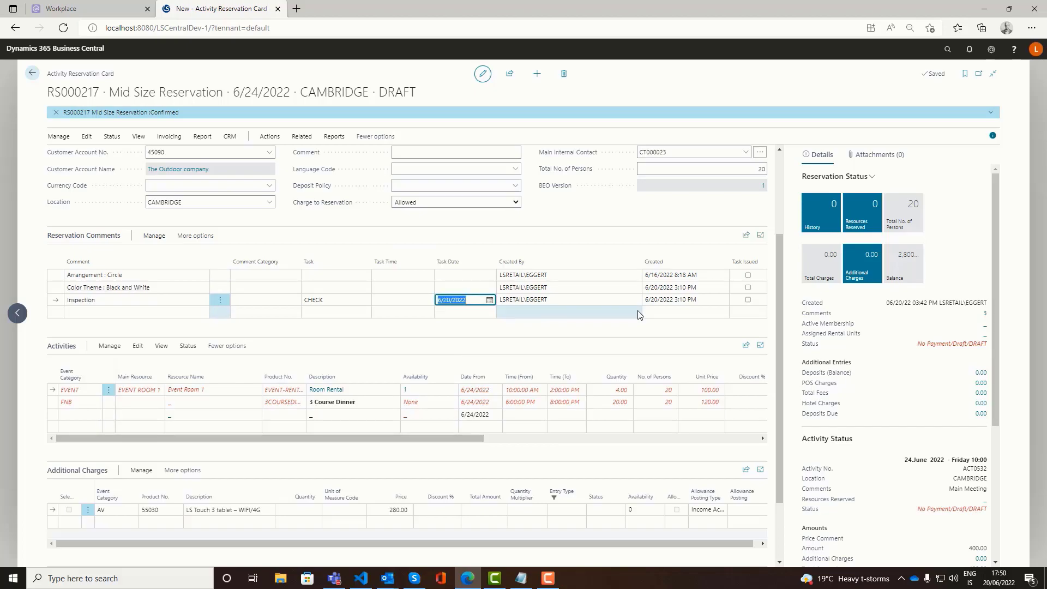
text(6.24)
key(Up)
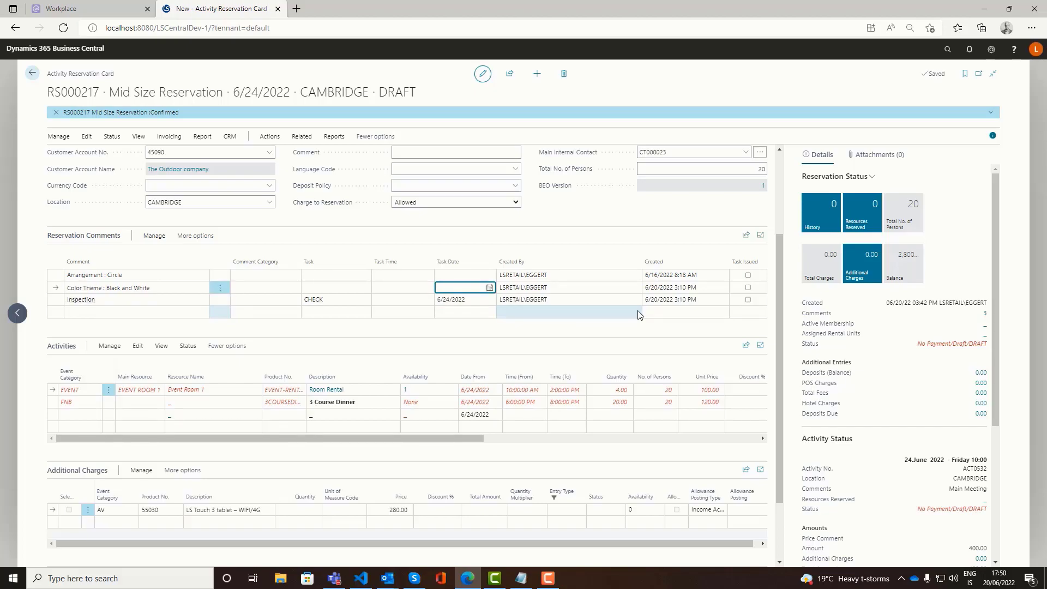
Set the quantity of the 3 Course Dinner activity to 16
scroll(638, 316, down, 1)
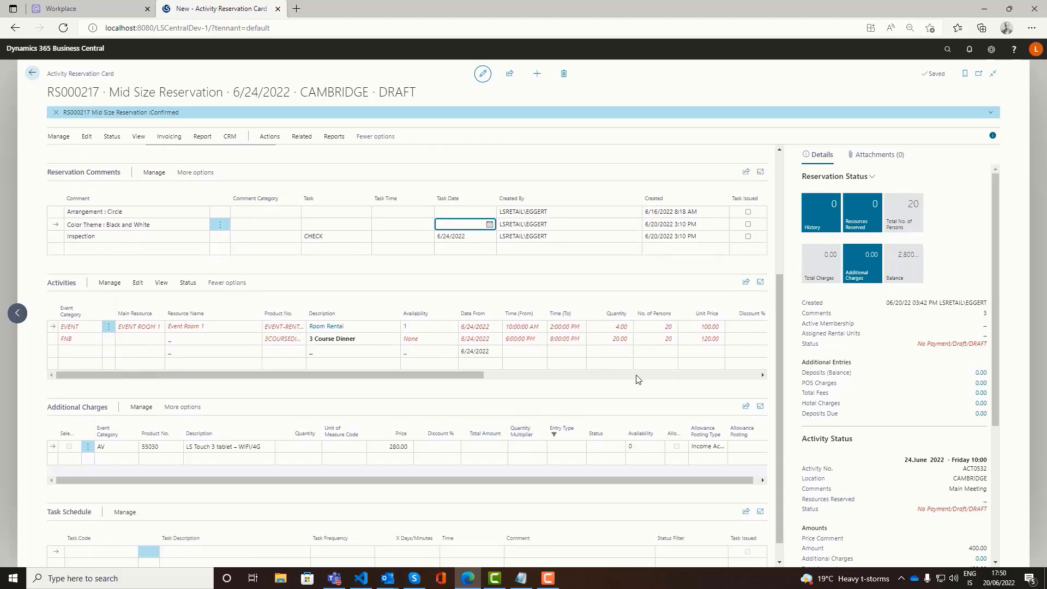
click(619, 341)
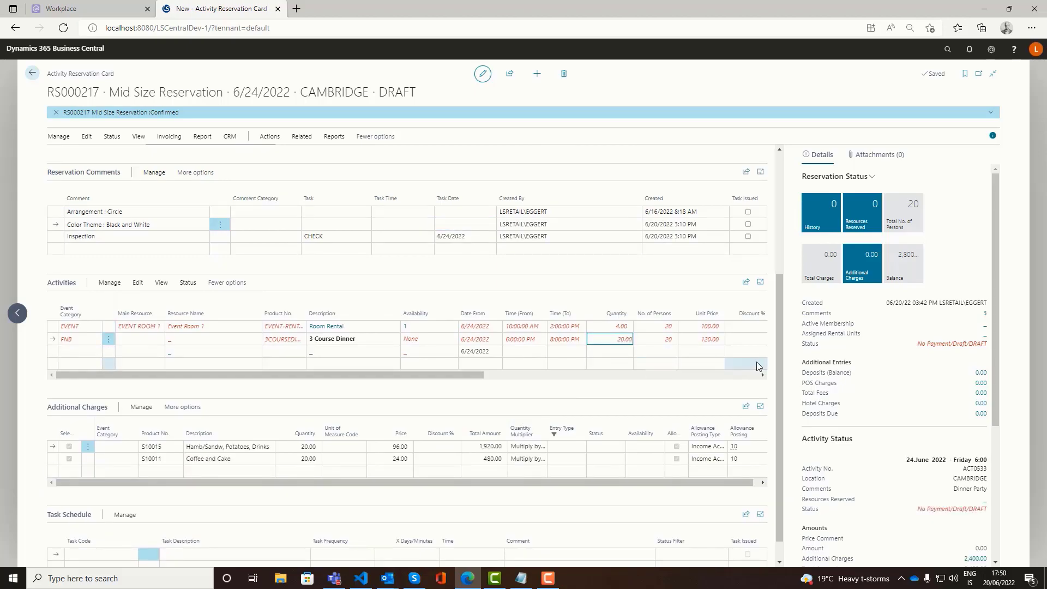
text(0)
text(6)
key(Tab)
key(Tab)
key(Up)
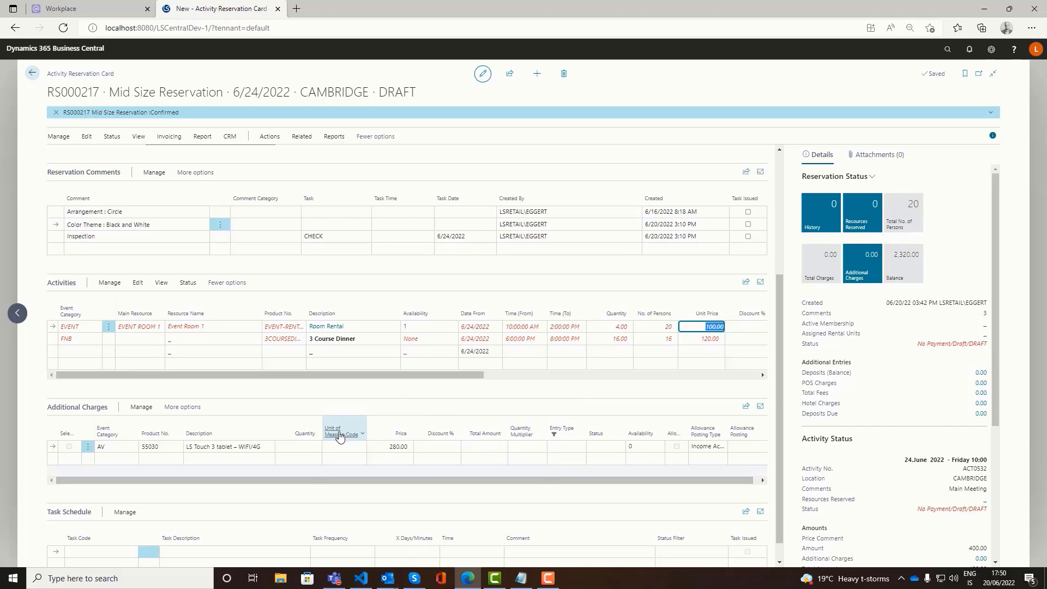
Confirm the edited draft reservation again and accept the confirmation request
scroll(335, 442, down, 1)
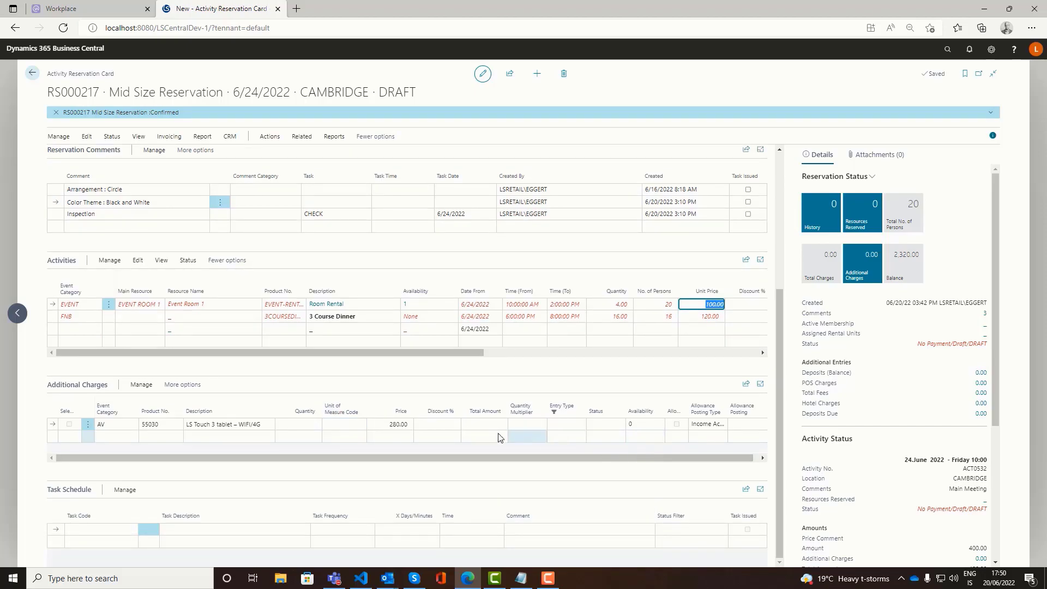
scroll(165, 250, up, 3)
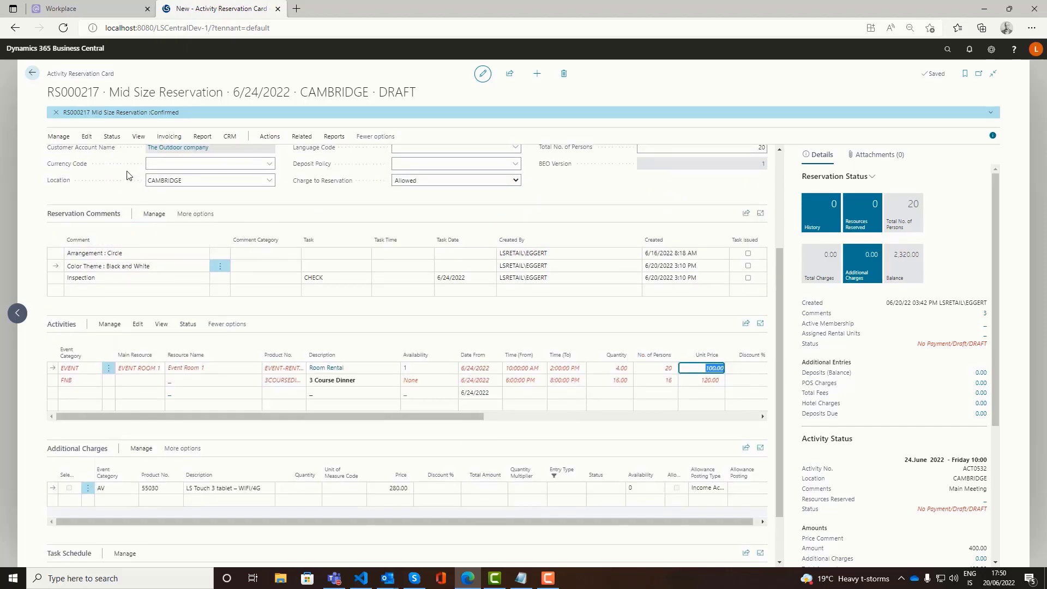
click(111, 139)
click(70, 158)
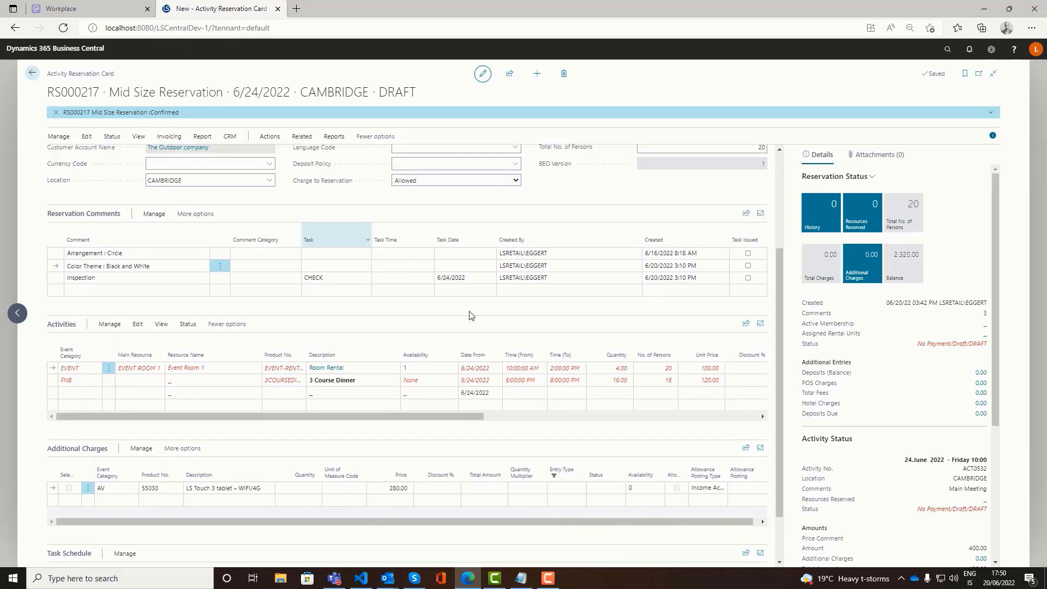
click(563, 334)
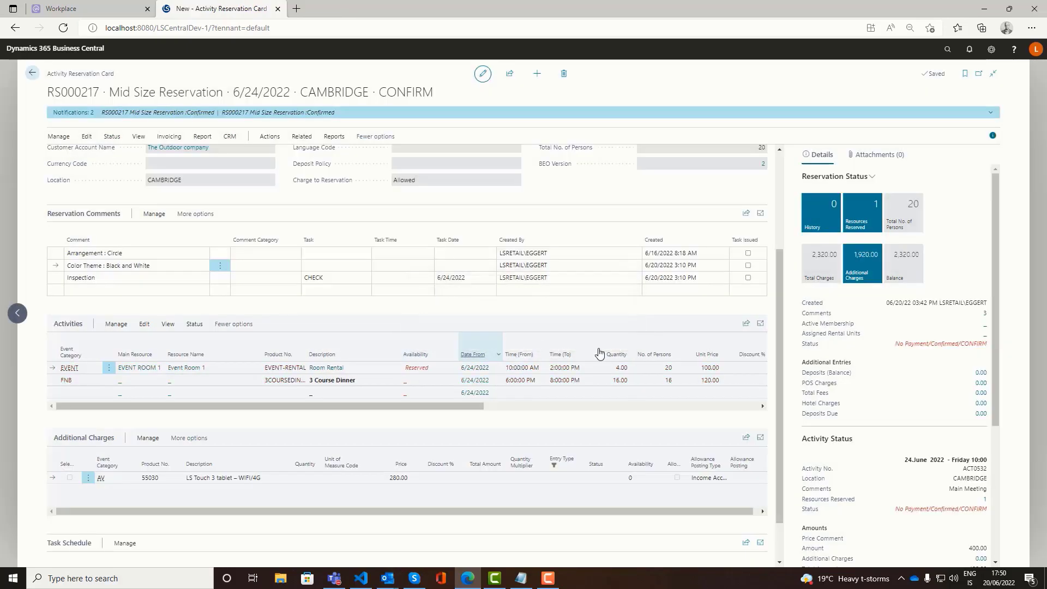
Open the reservation's Banquet Event version log and examine its entry counts and total amount columns
scroll(787, 438, up, 5)
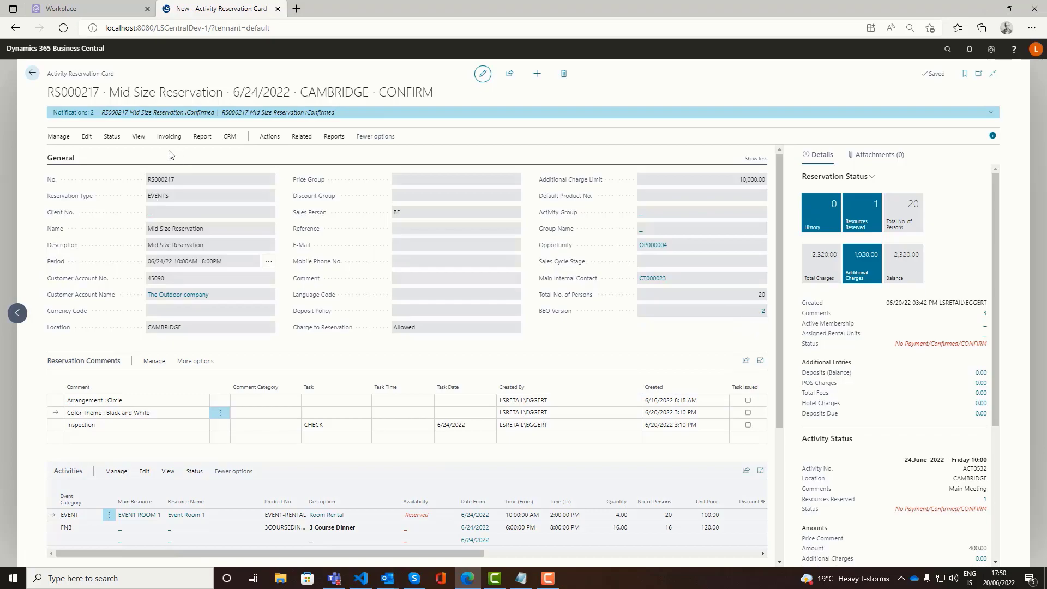
click(763, 310)
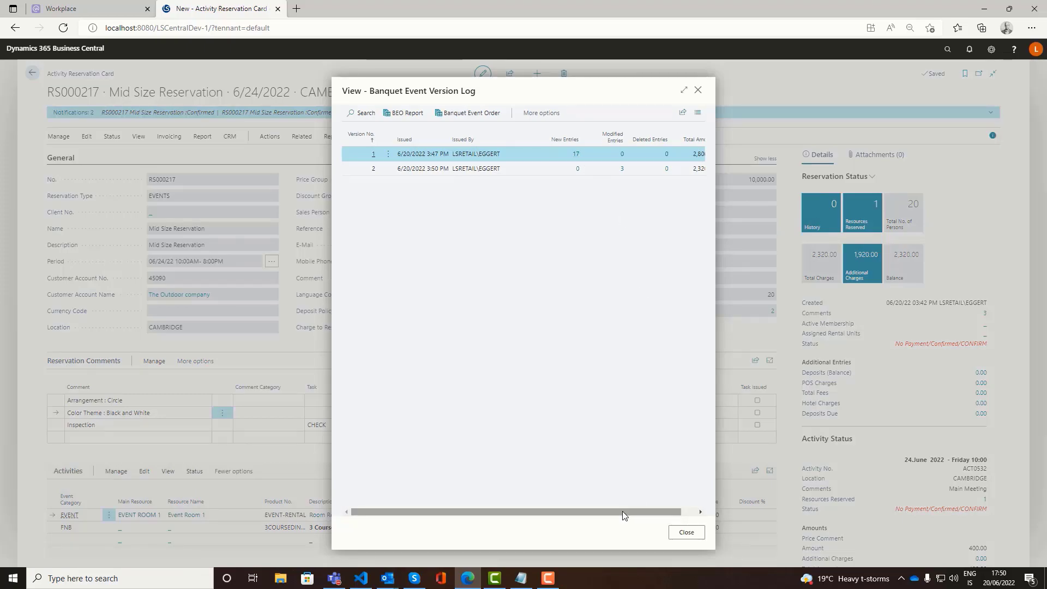
drag(623, 512, 680, 515)
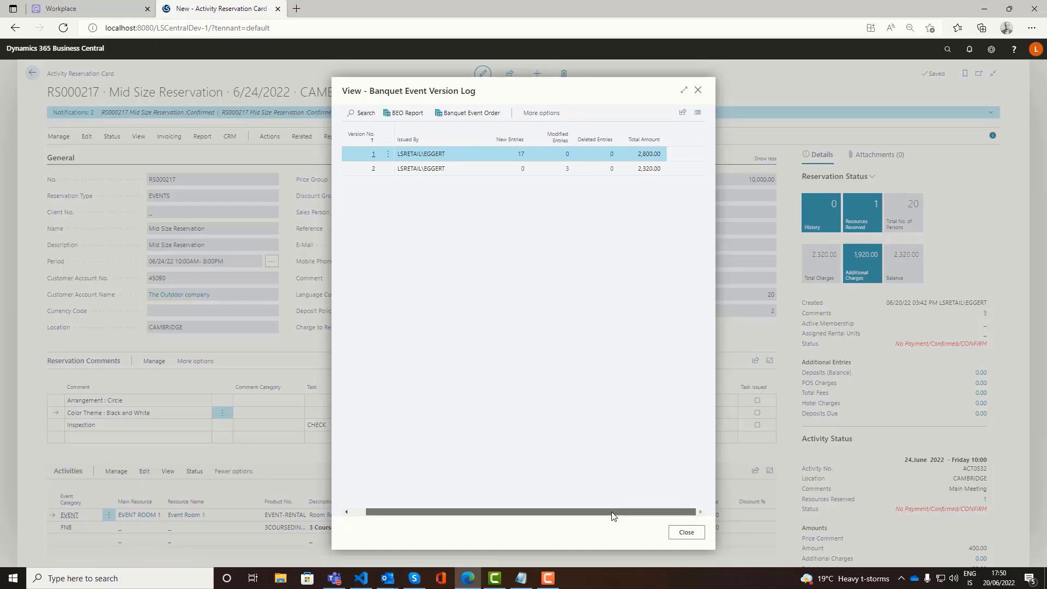
drag(610, 511, 596, 512)
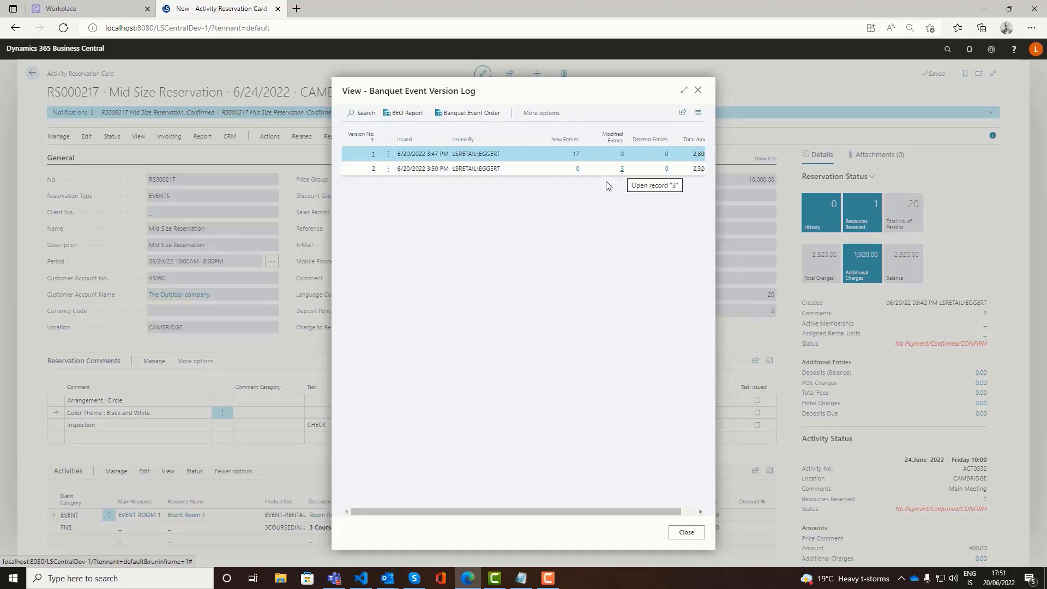
View the modified entries of Banquet Event Order version 2, review each changed line, then close the order and the version log
click(622, 170)
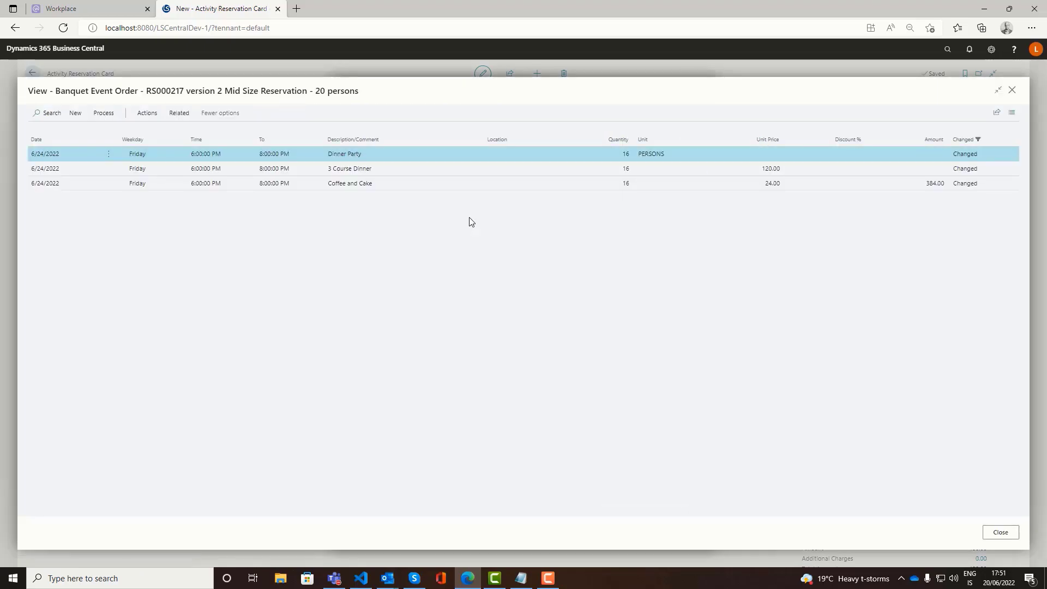
click(420, 187)
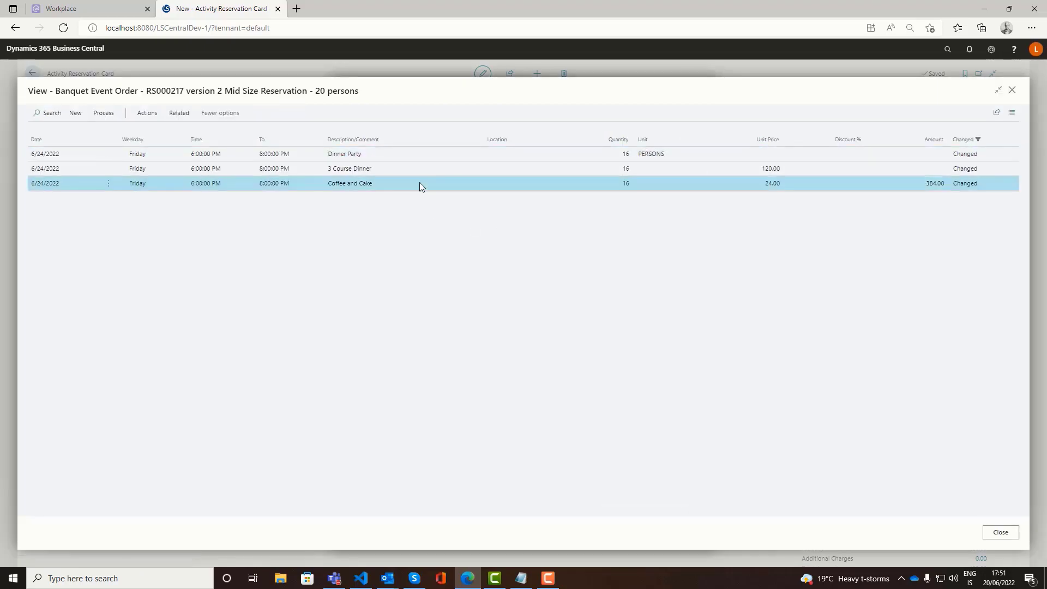
key(Up)
key(Up)
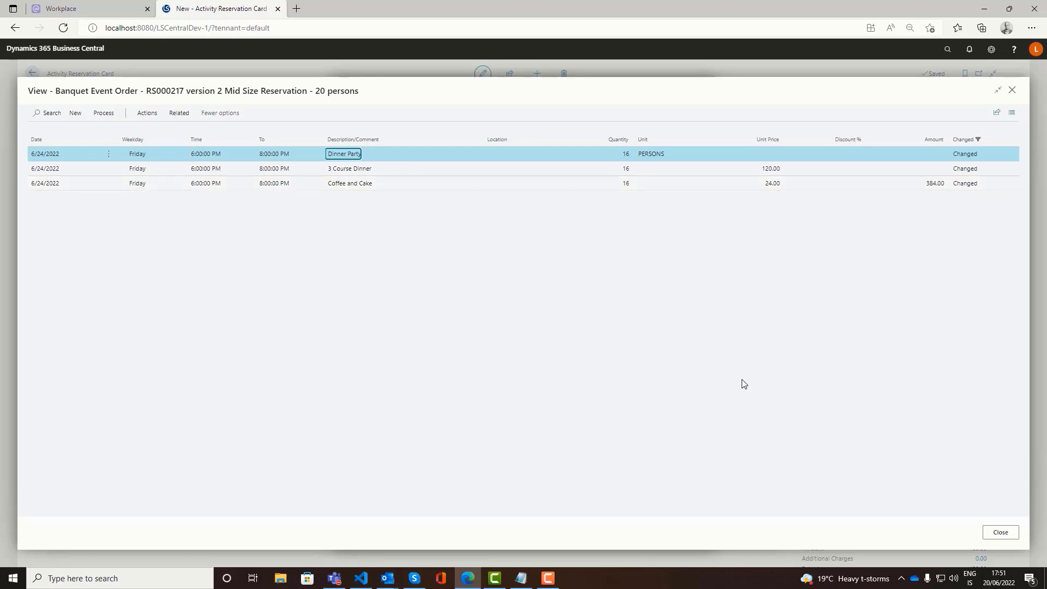
click(1001, 532)
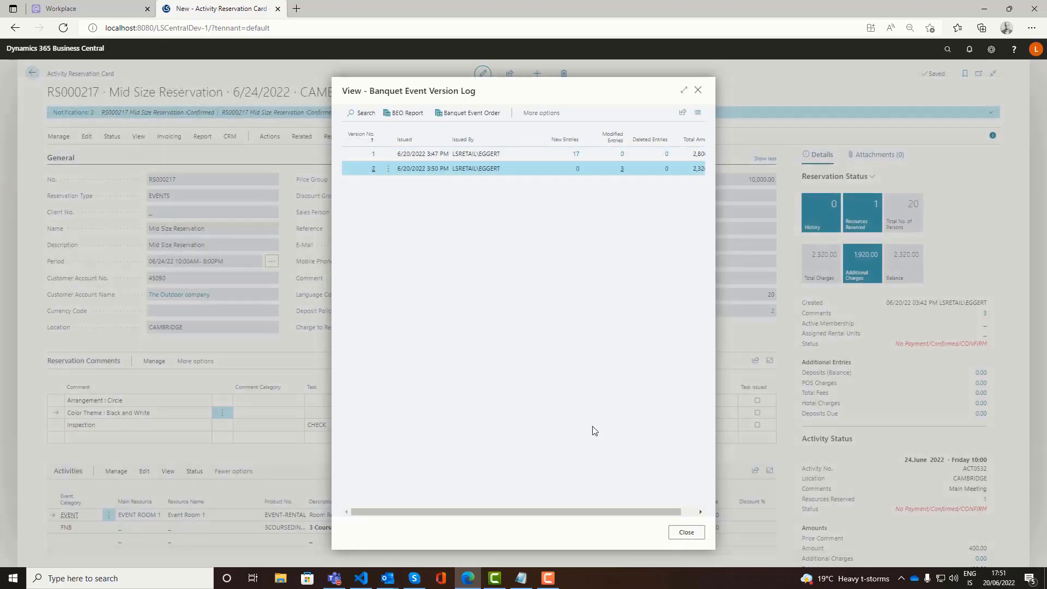
click(682, 532)
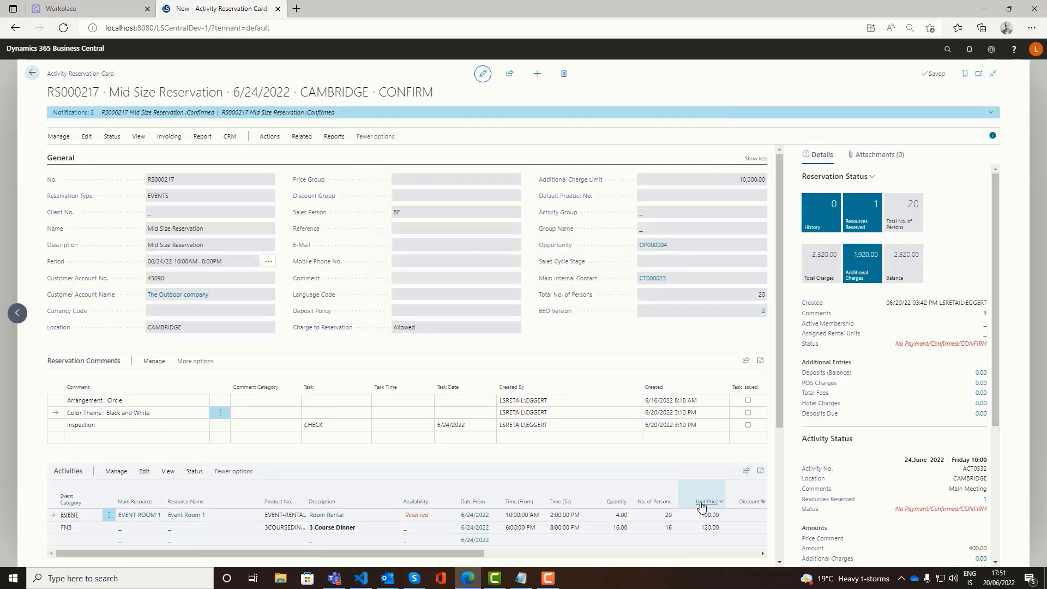
click(598, 415)
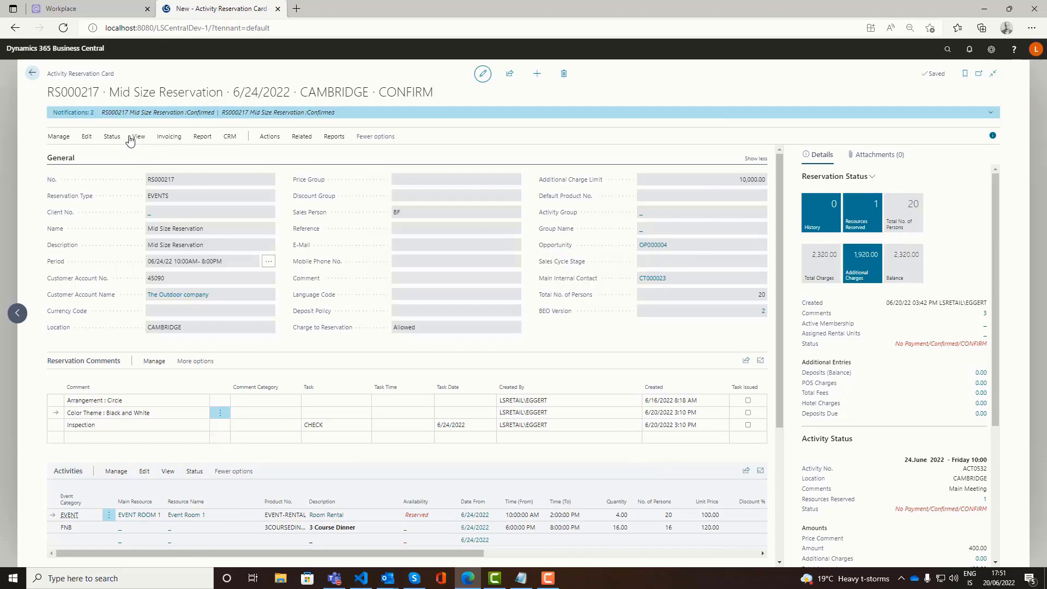
Add a deposit line to the reservation's deposit schedule, due 6/14/2022, for 50 percent
click(86, 138)
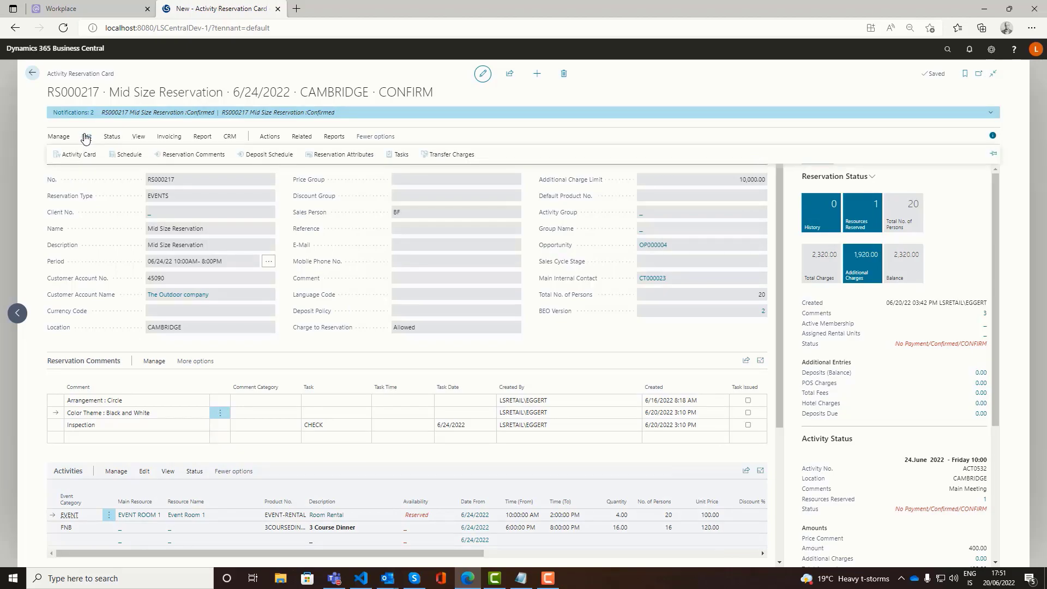
click(268, 154)
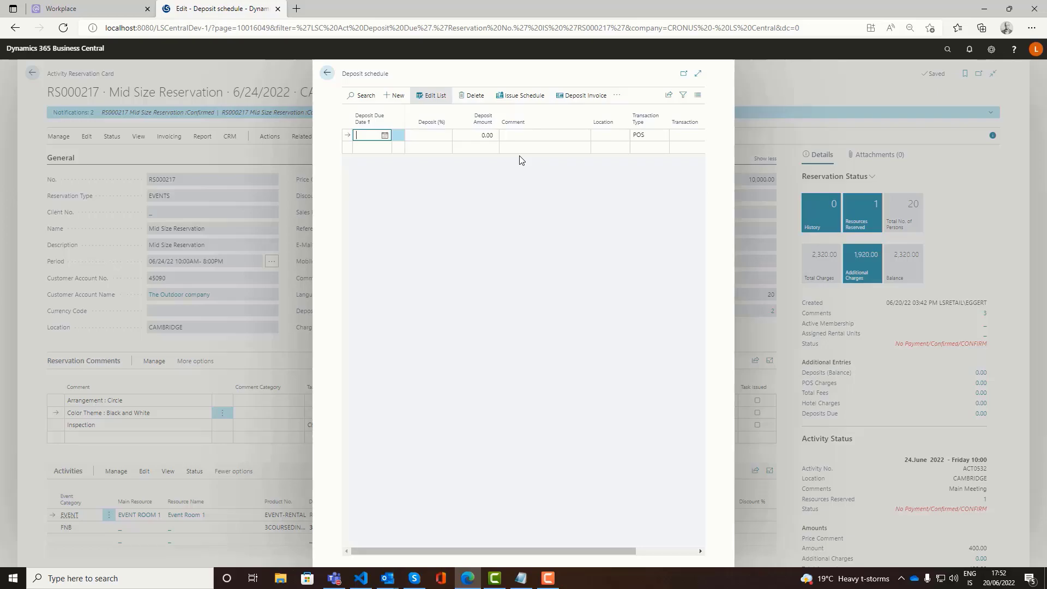
click(385, 136)
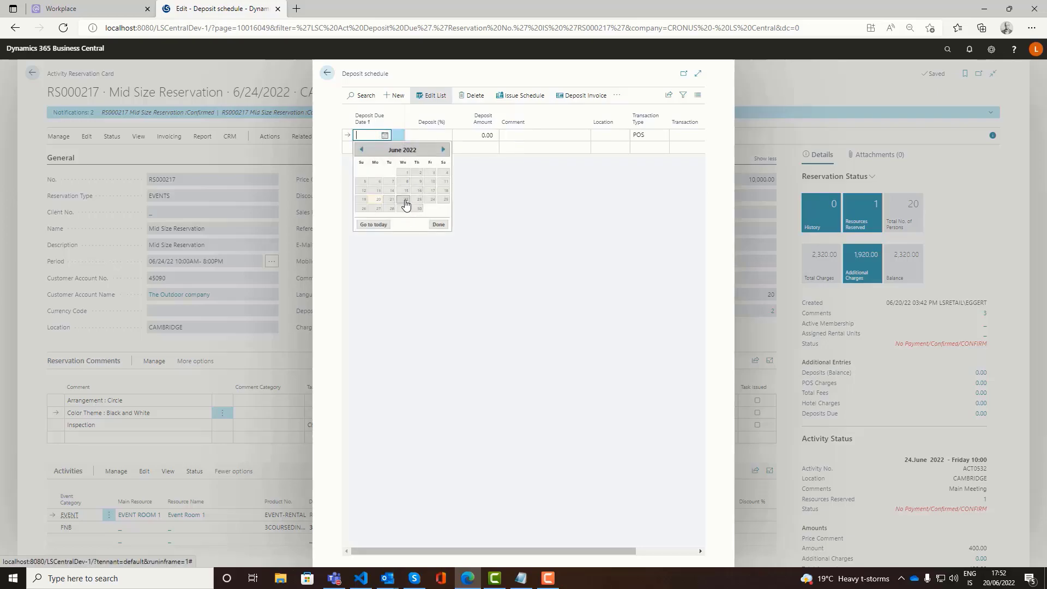
click(391, 192)
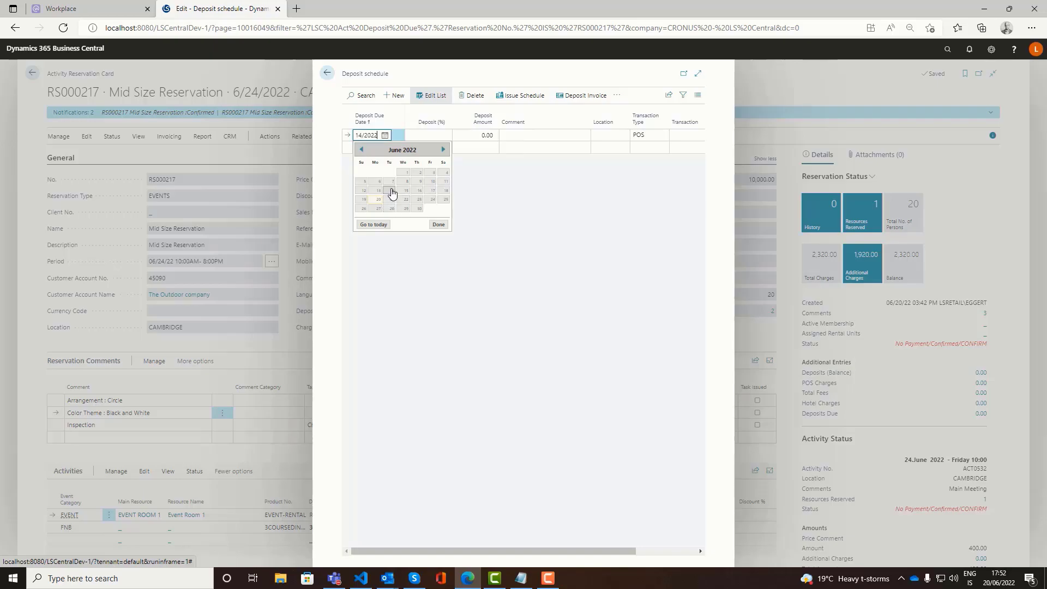
click(427, 137)
text(5)
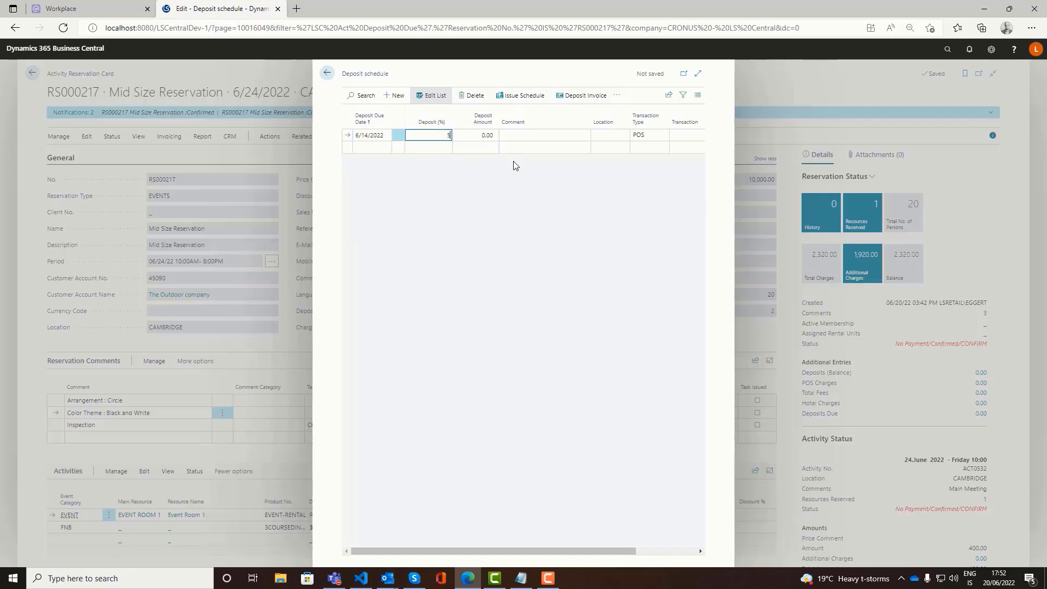
text(0)
key(Tab)
key(Tab)
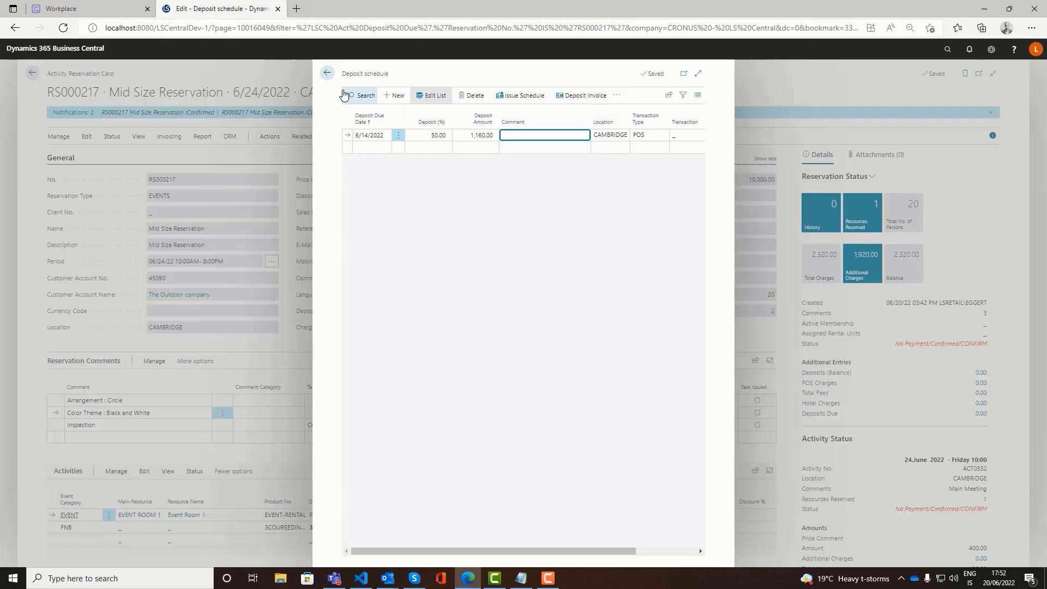
Close the deposit schedule, create a sales invoice from the reservation, and dismiss the invoice's introductory tip
click(327, 74)
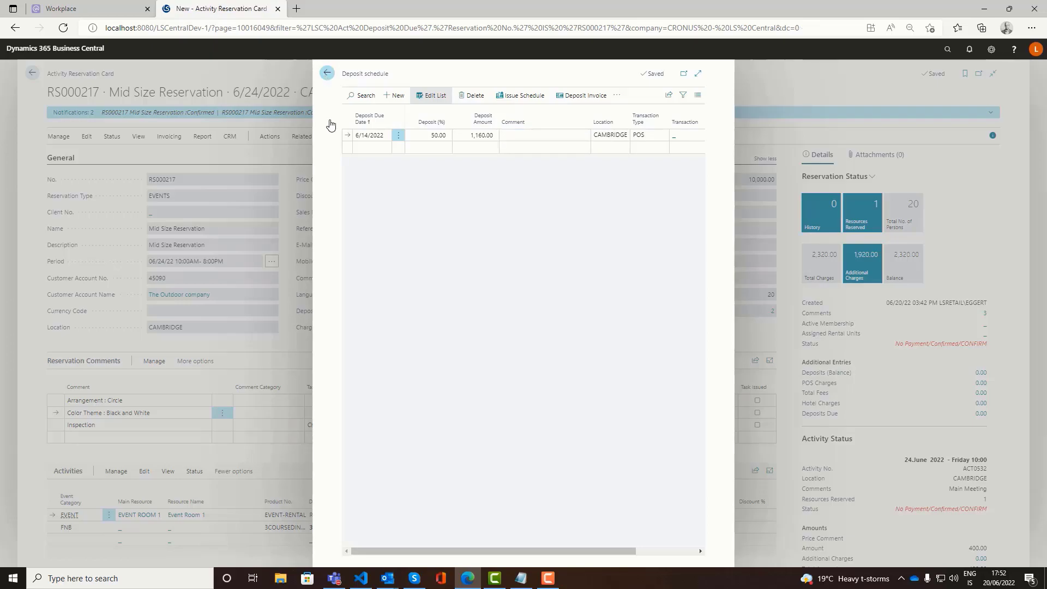
scroll(377, 450, down, 4)
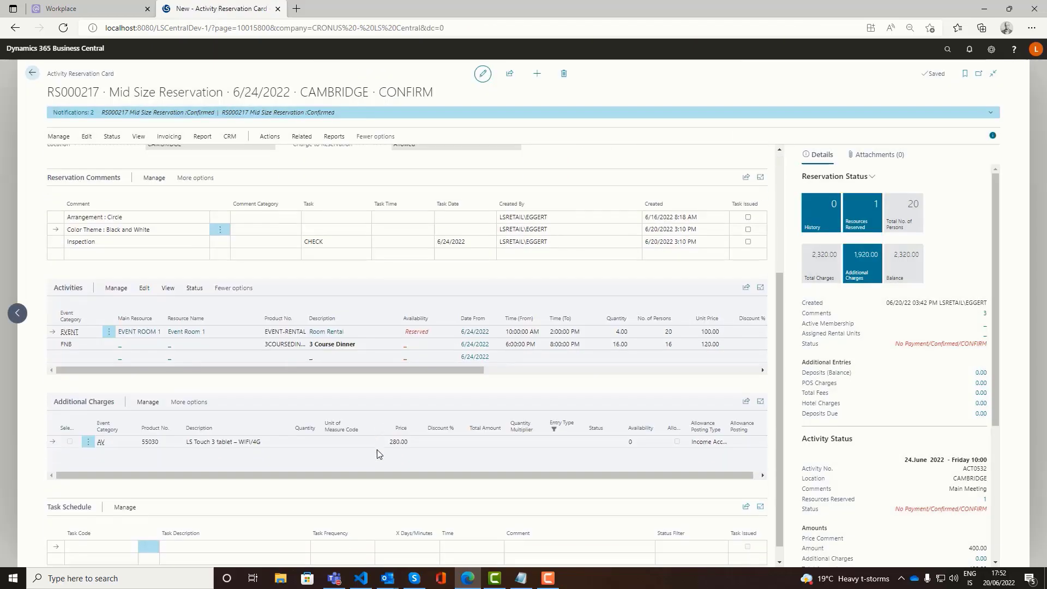
scroll(378, 450, up, 4)
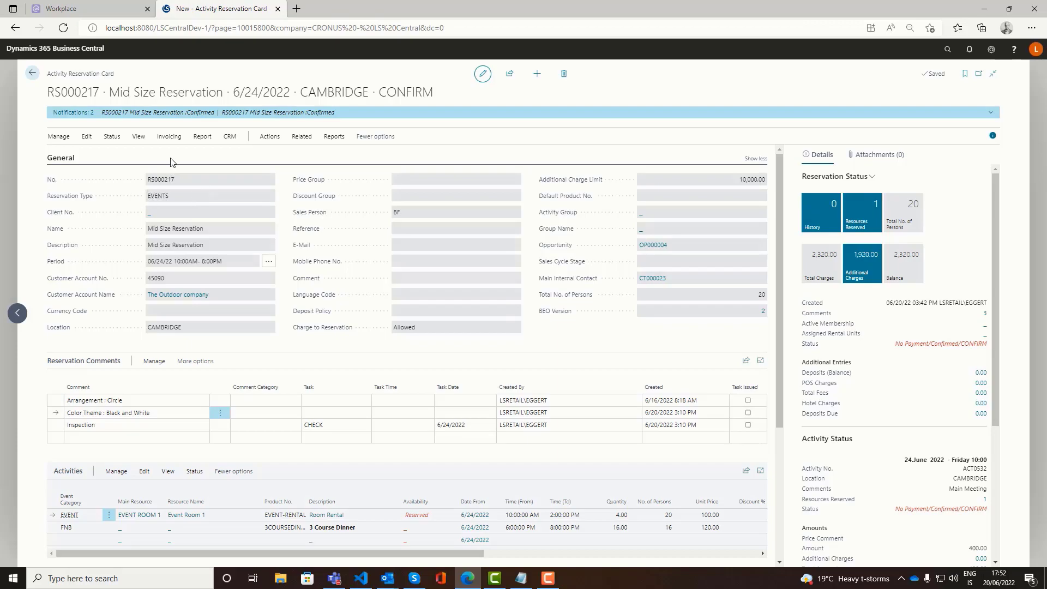
click(170, 137)
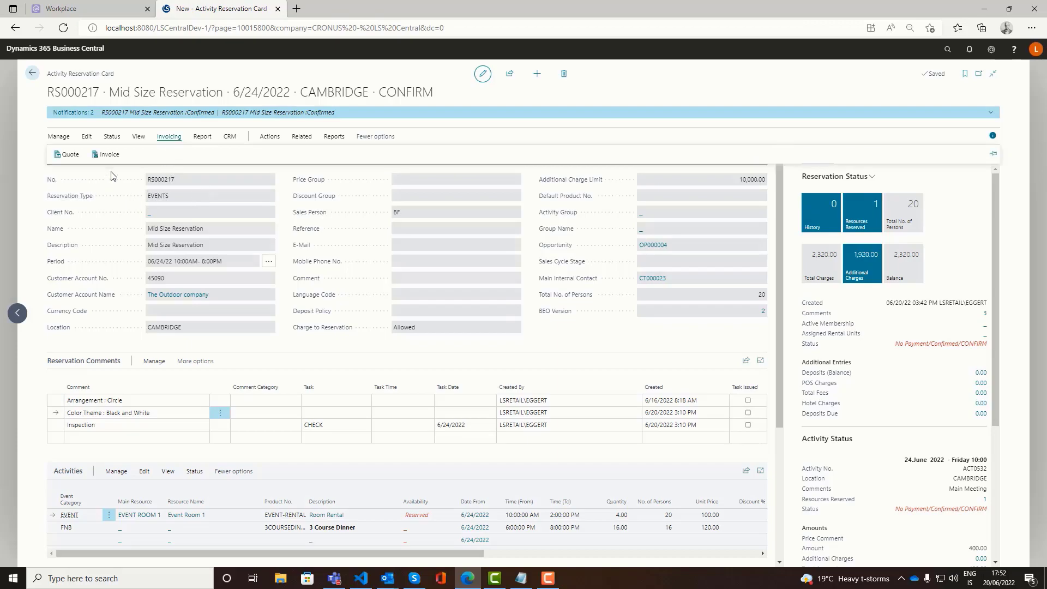
click(109, 155)
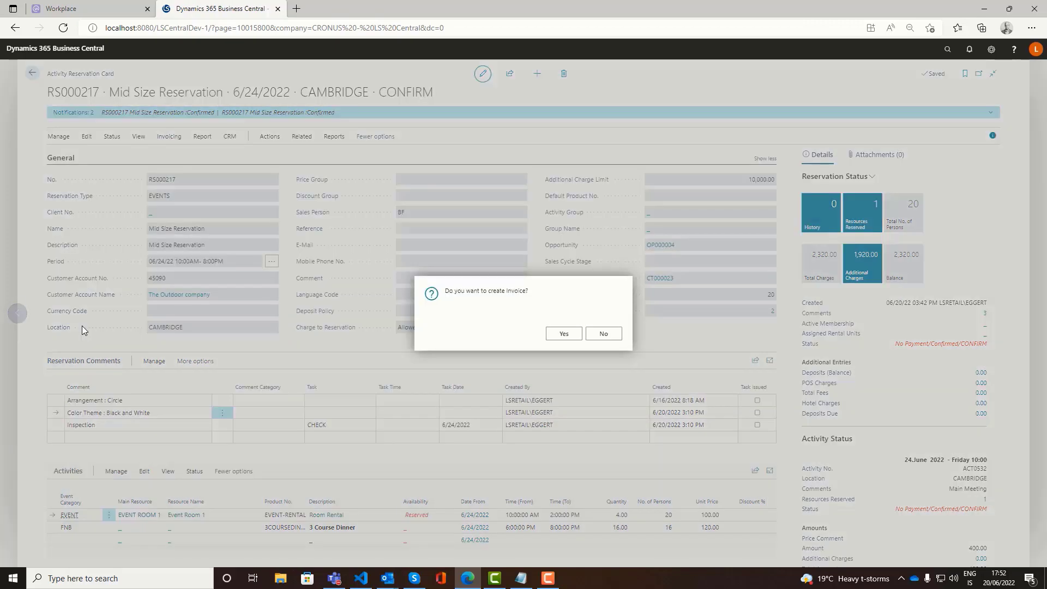
click(564, 334)
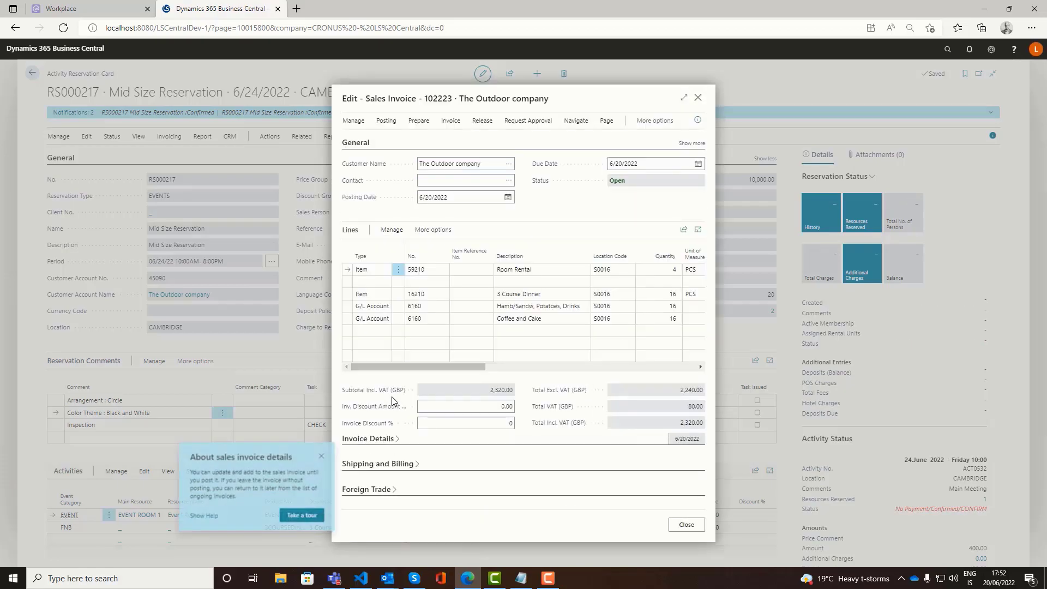
click(322, 458)
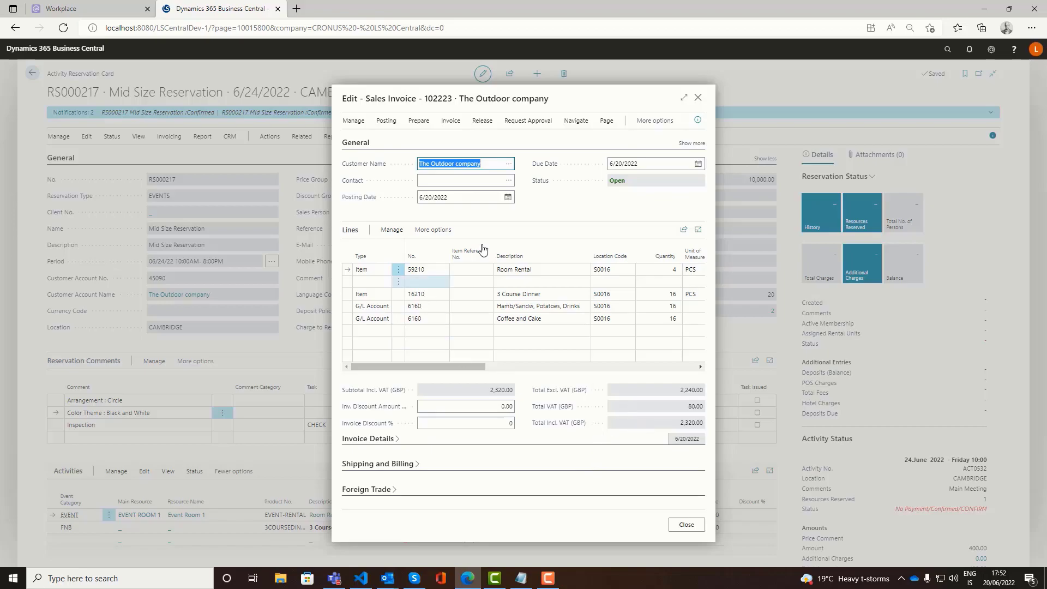
Post the reservation's sales invoice and return to the reservation card without opening the posted invoice
click(385, 121)
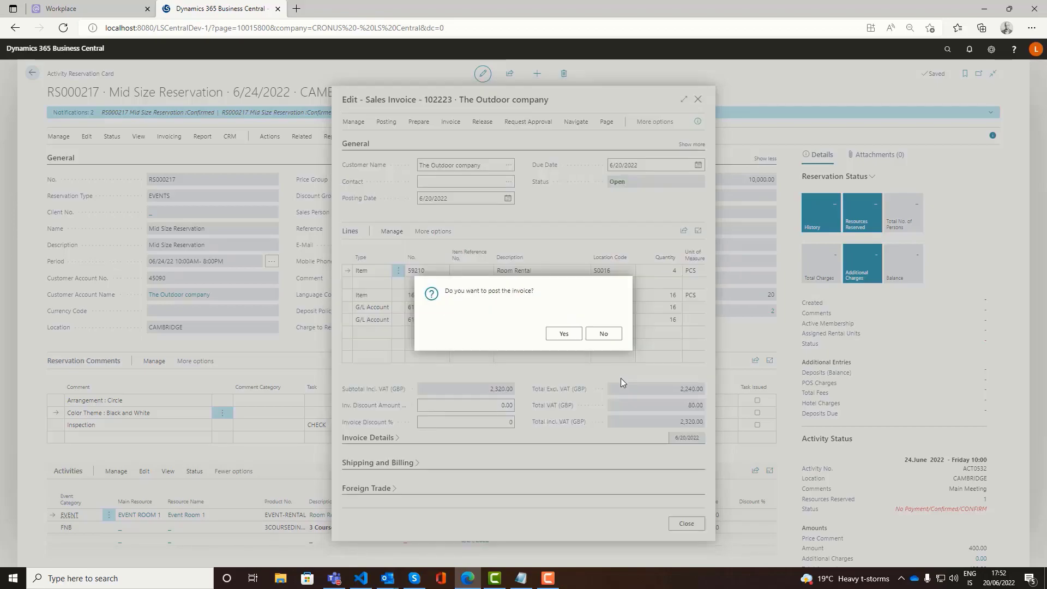
click(563, 337)
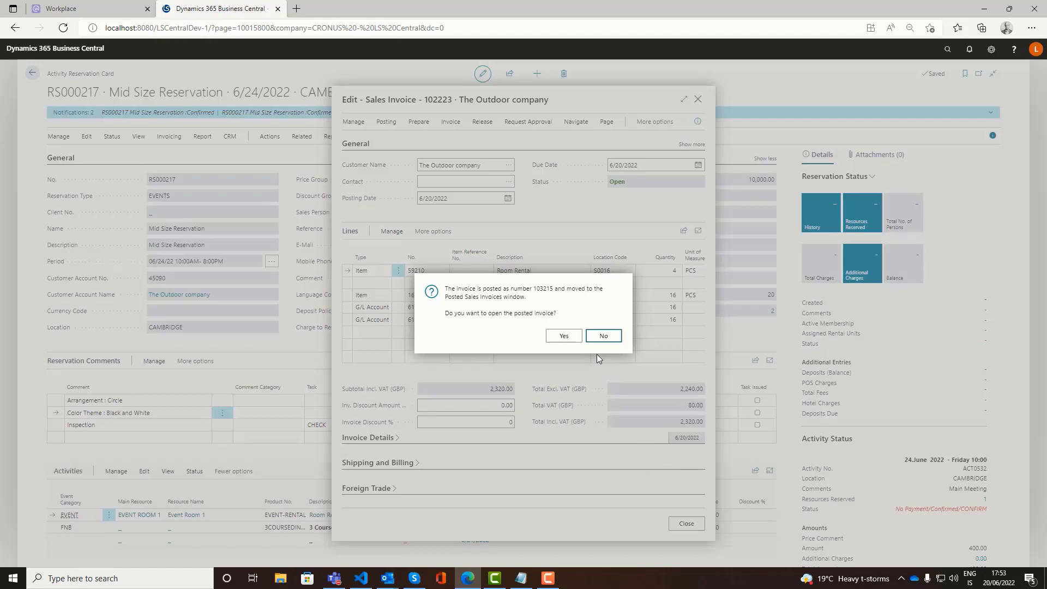
click(603, 335)
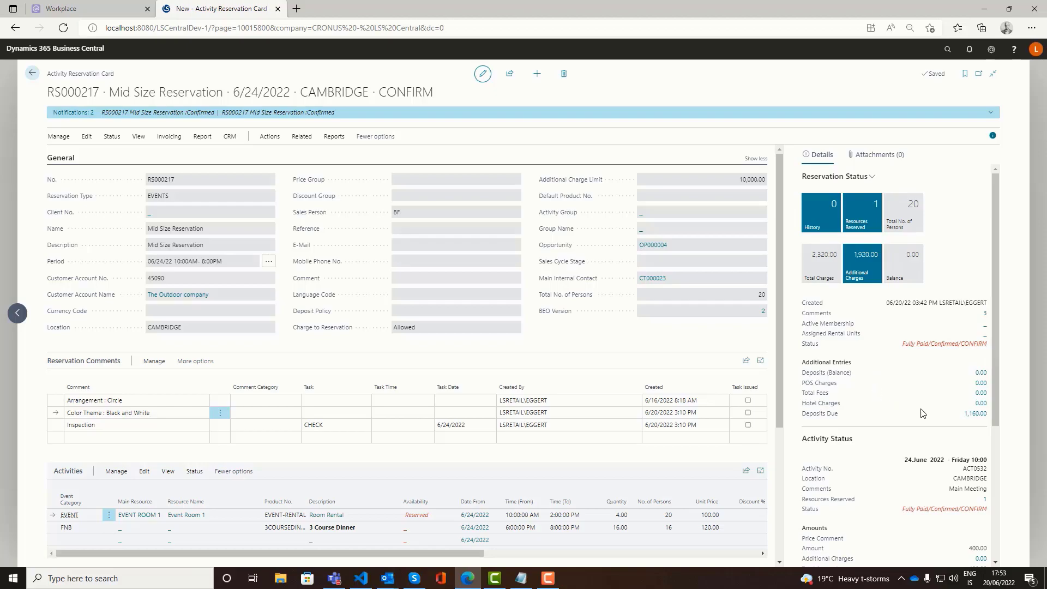
Examine the reservation's payment status, deposits due, activity amounts and posted transaction in its details
scroll(504, 388, down, 1)
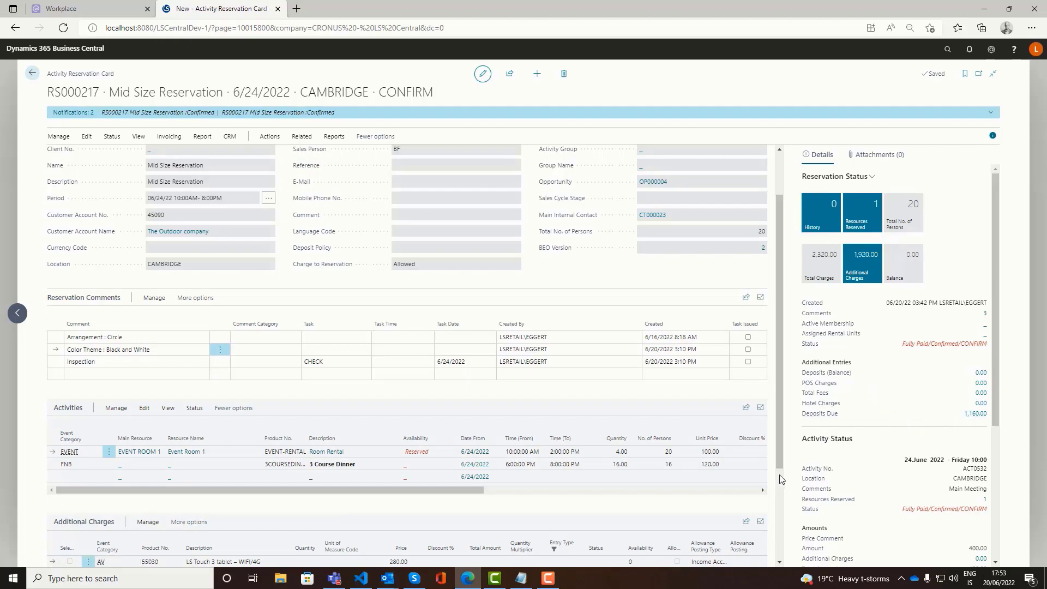
scroll(839, 475, down, 1)
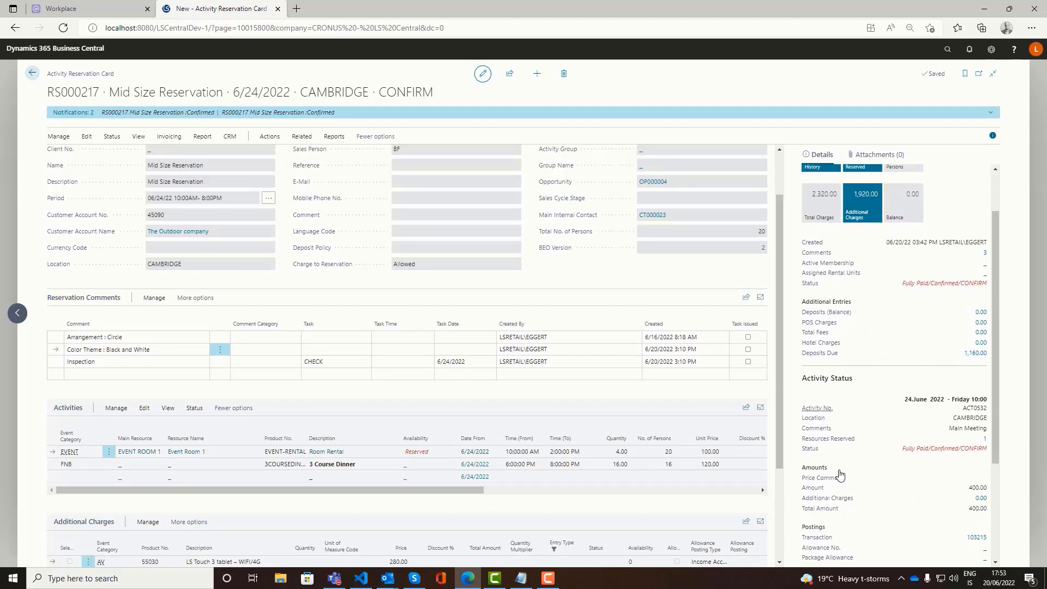
scroll(838, 474, down, 1)
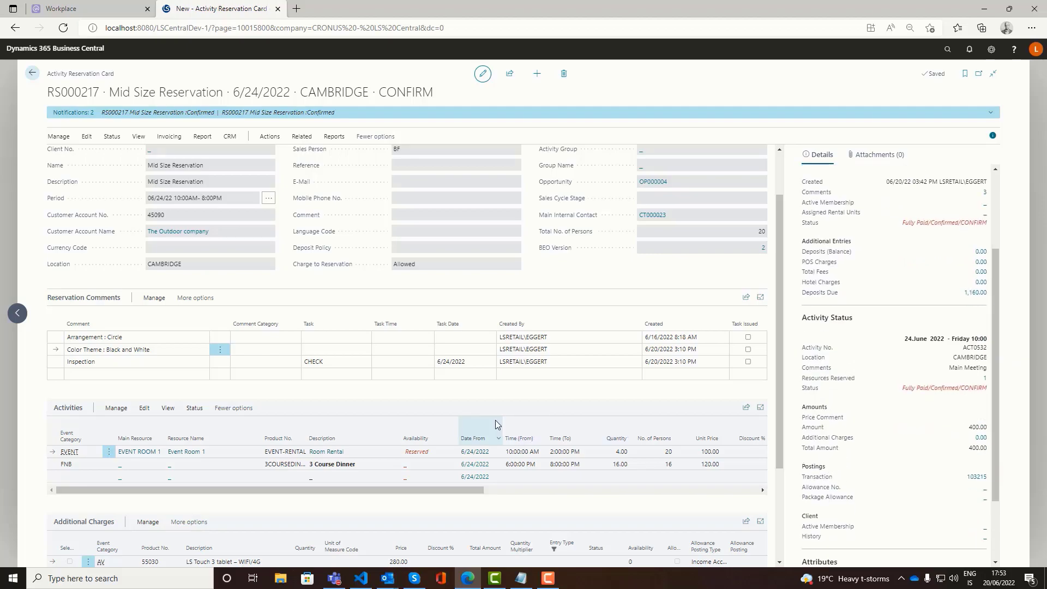
scroll(491, 428, up, 1)
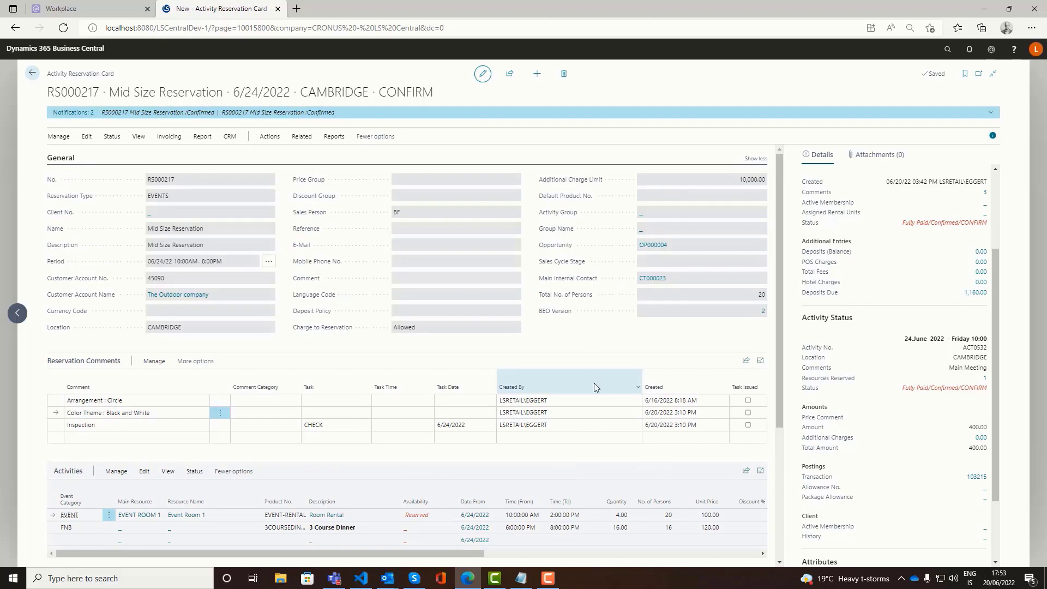